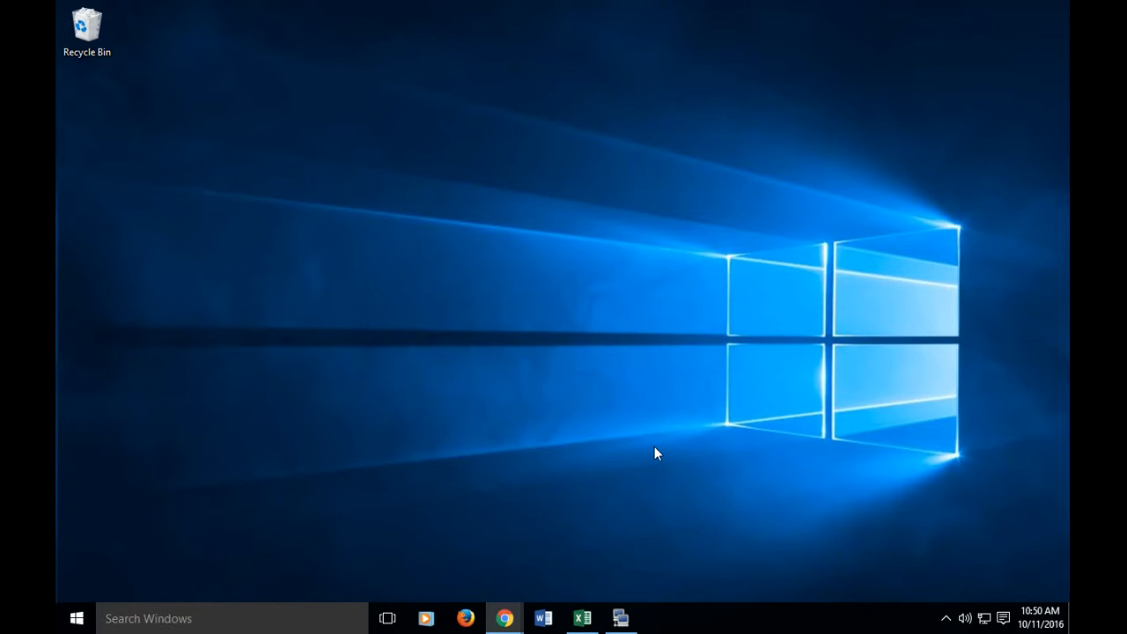
Switch to Chrome and close the Chelsea Lumber, MarketWatch and Borough of Waynesboro pages, leaving the localhost Toolkit page.
mouse_move(511, 620)
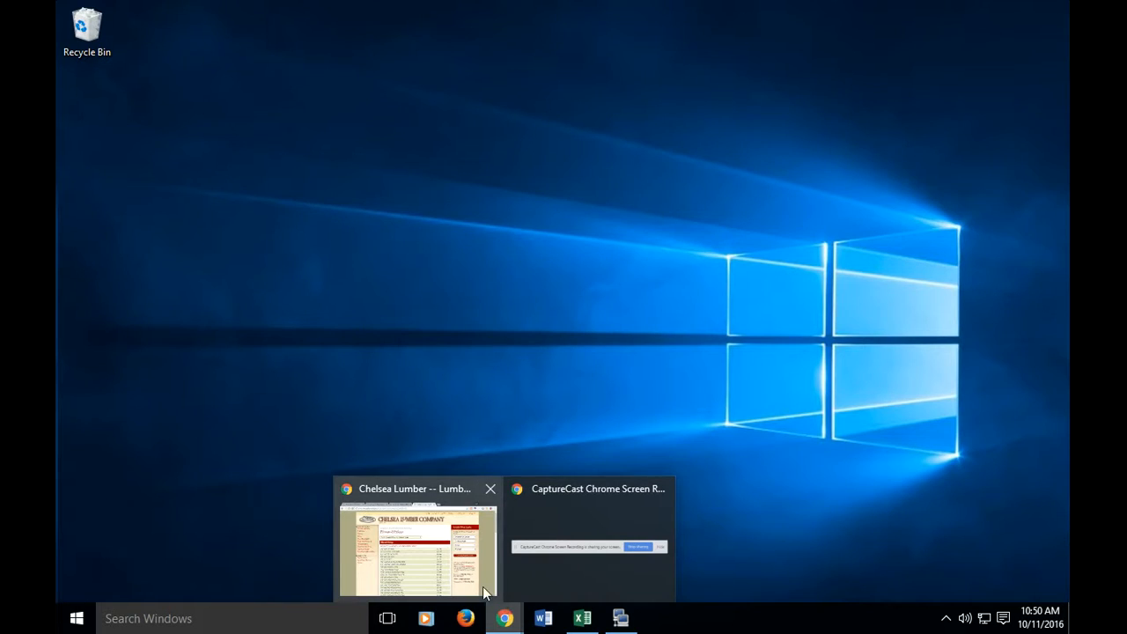
left_click(450, 573)
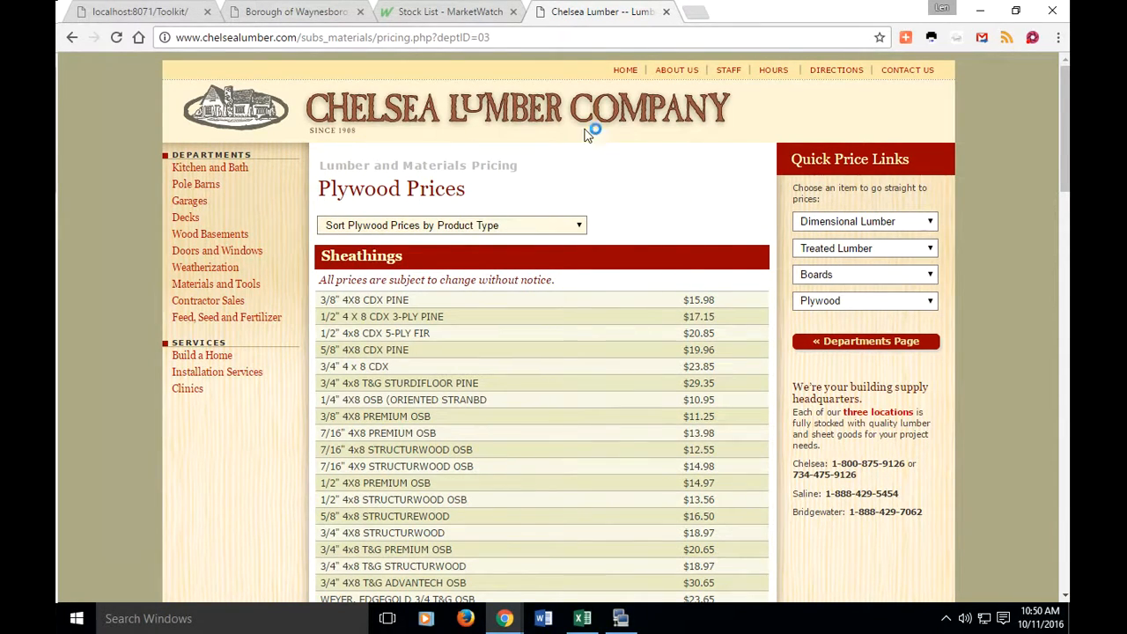
left_click(666, 12)
scroll(467, 330, "down", 4)
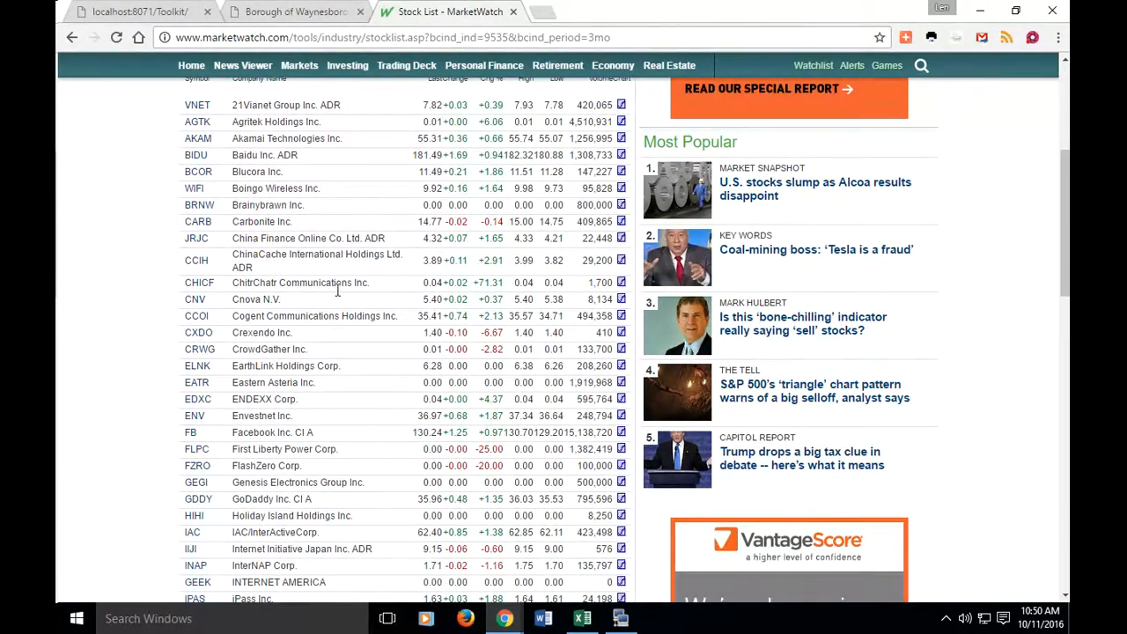
scroll(361, 339, "up", 1)
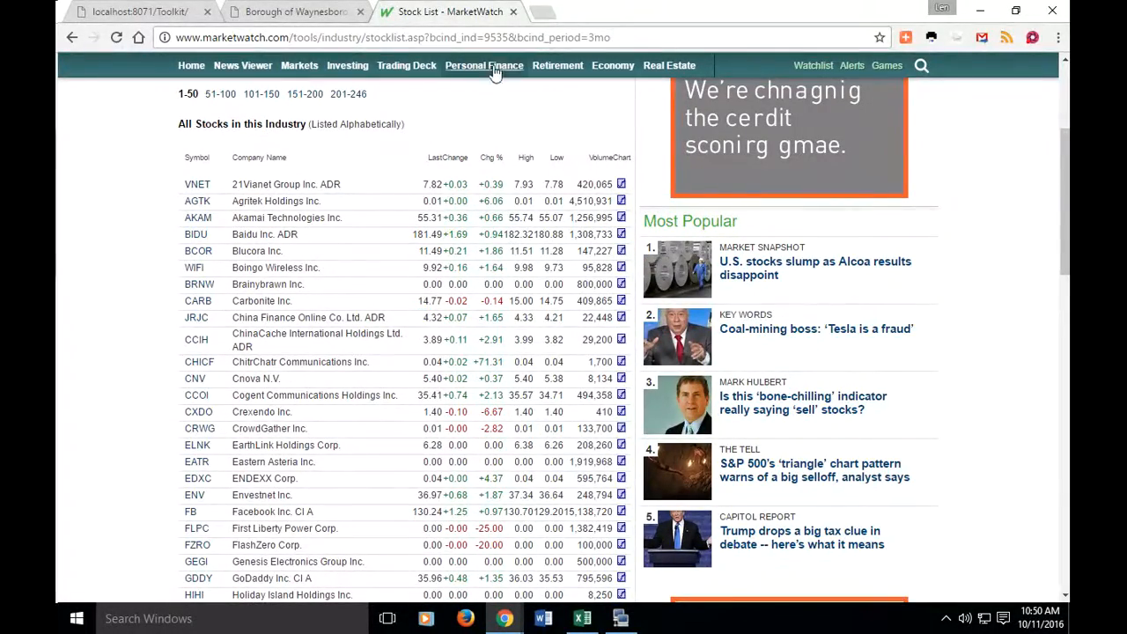
left_click(513, 11)
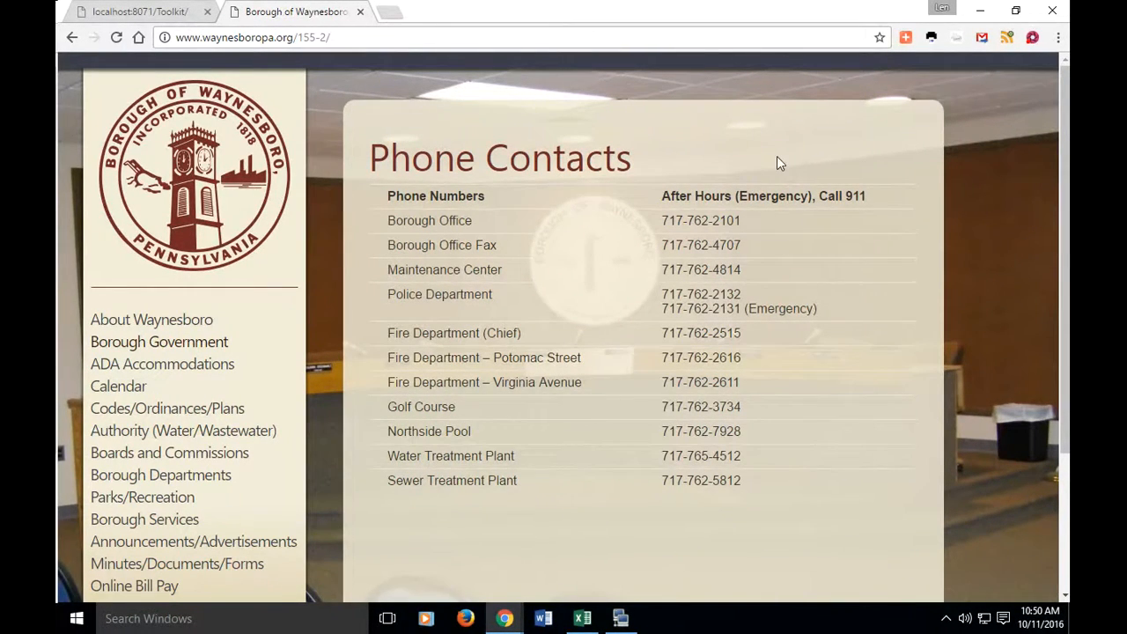
left_click(361, 12)
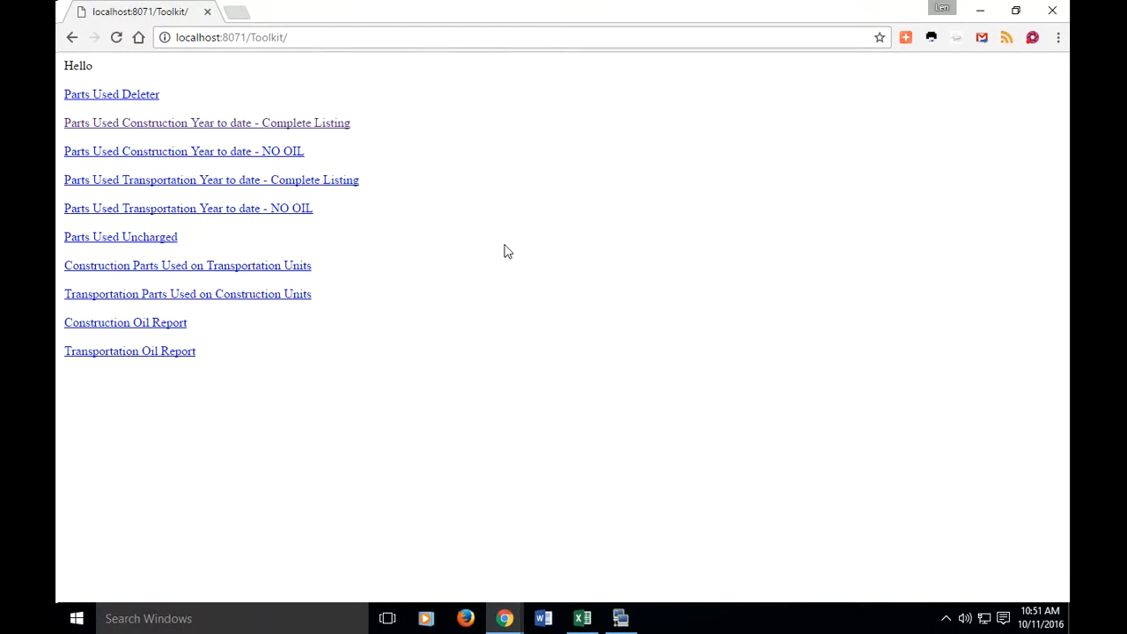
Open the "Parts Used Construction Year to date - Complete Listing" report and look through its rows.
left_click(333, 129)
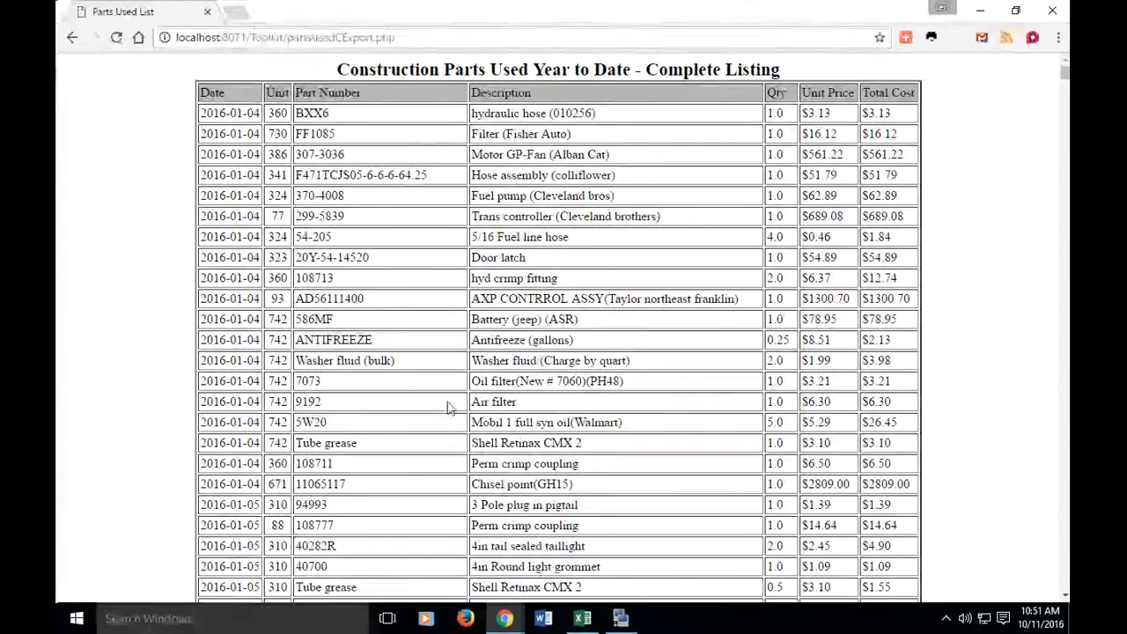
scroll(567, 421, "down", 10)
scroll(566, 421, "down", 10)
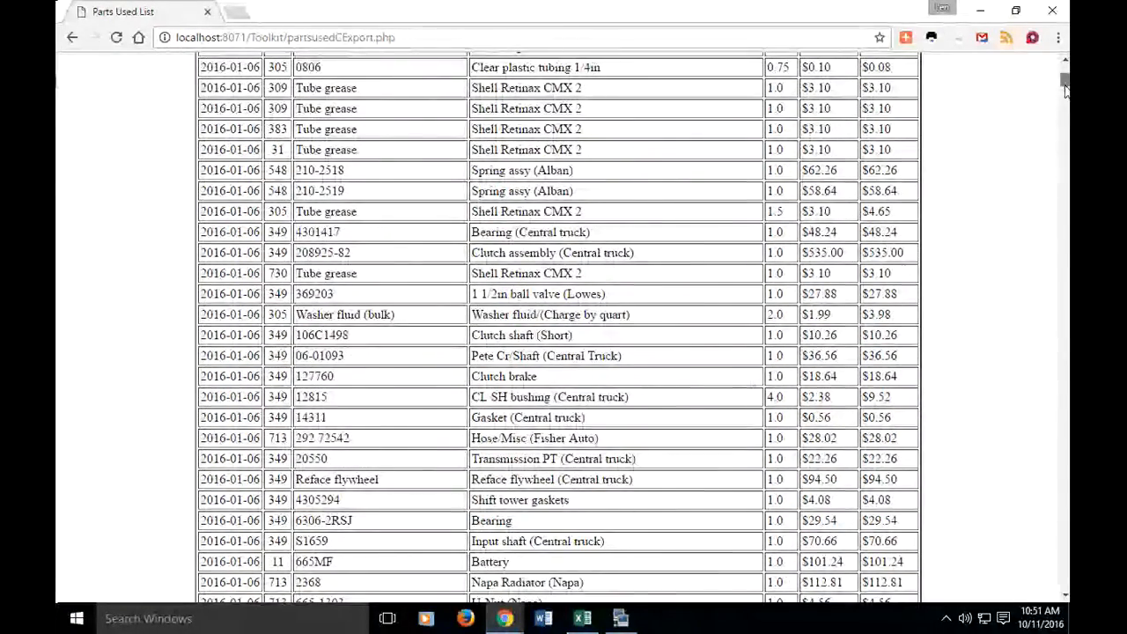
mouse_move(1064, 88)
left_mouse_down()
mouse_move(1066, 591)
mouse_move(1064, 83)
left_mouse_up()
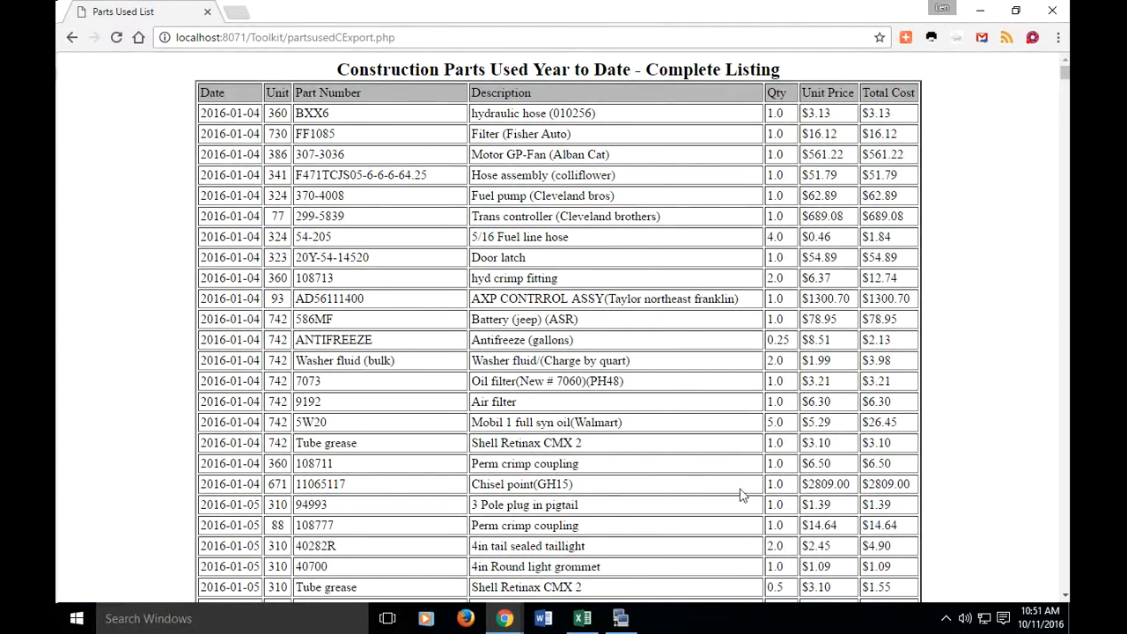
mouse_move(586, 621)
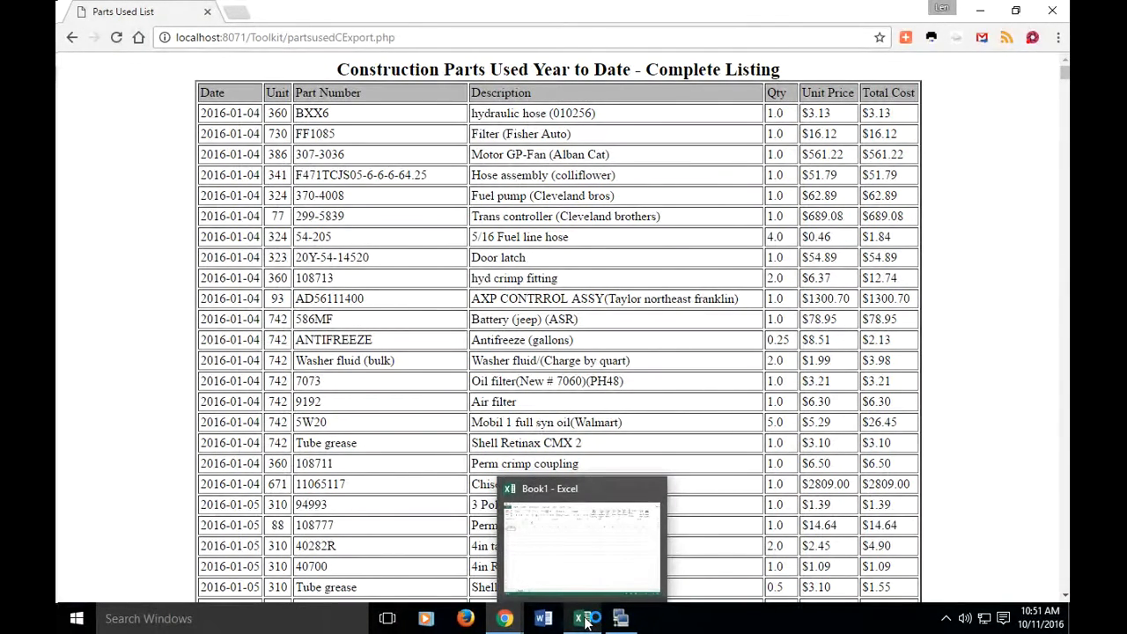
left_click(586, 620)
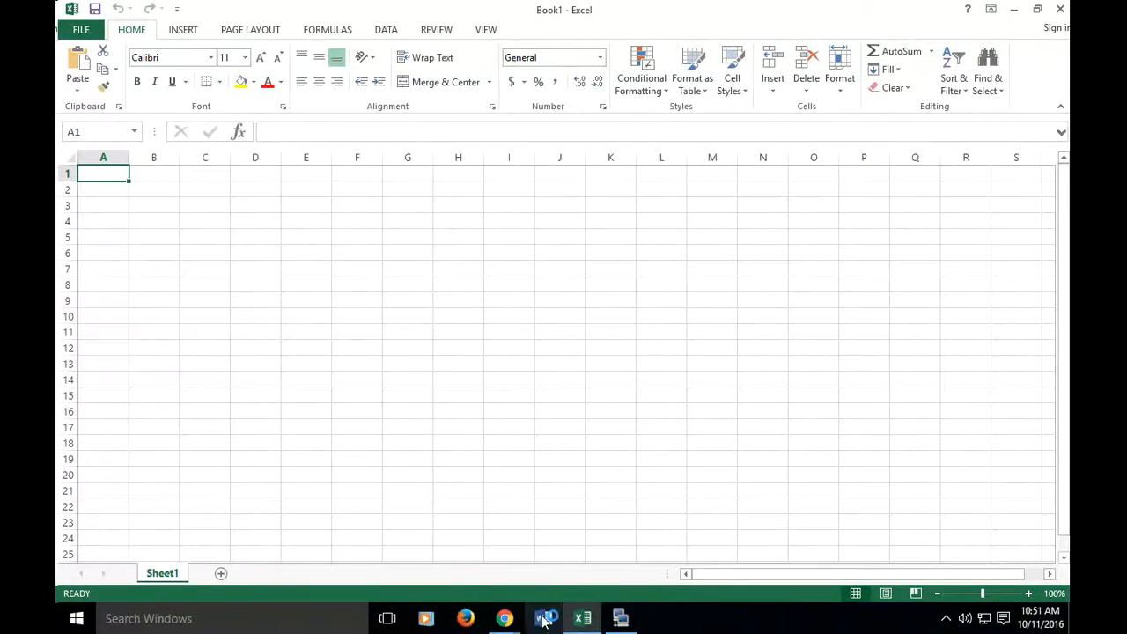
mouse_move(513, 621)
left_click(449, 555)
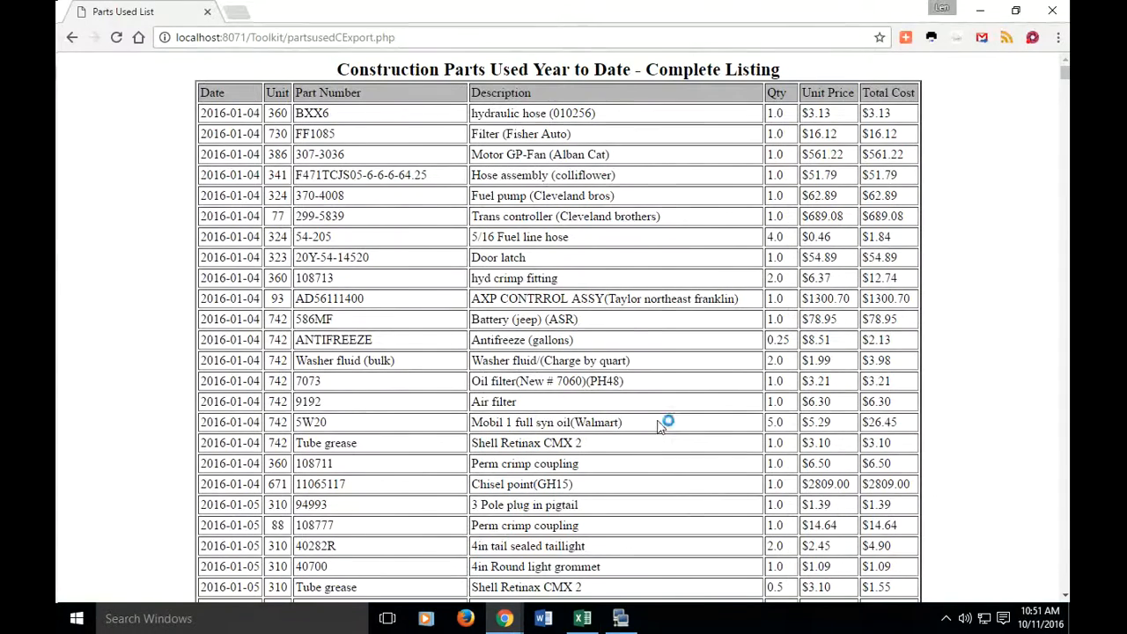
Copy the web address of the construction parts used report.
left_click(318, 38)
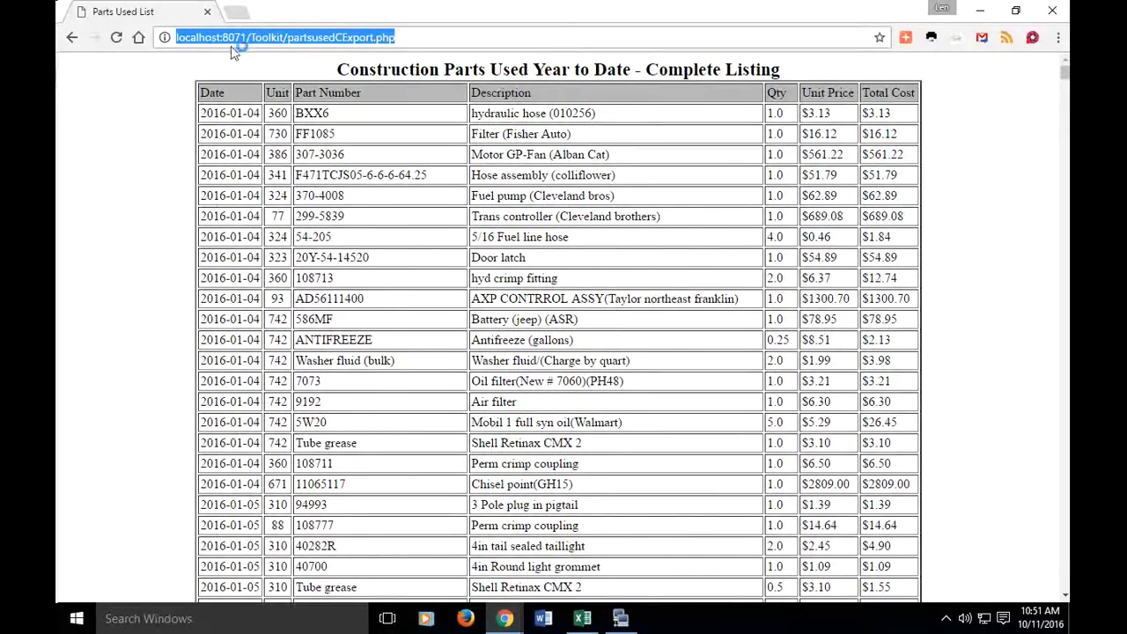
right_click(310, 42)
left_click(350, 95)
Switch to the blank Excel workbook, start a new web query, and enlarge and reposition its window.
left_click(582, 618)
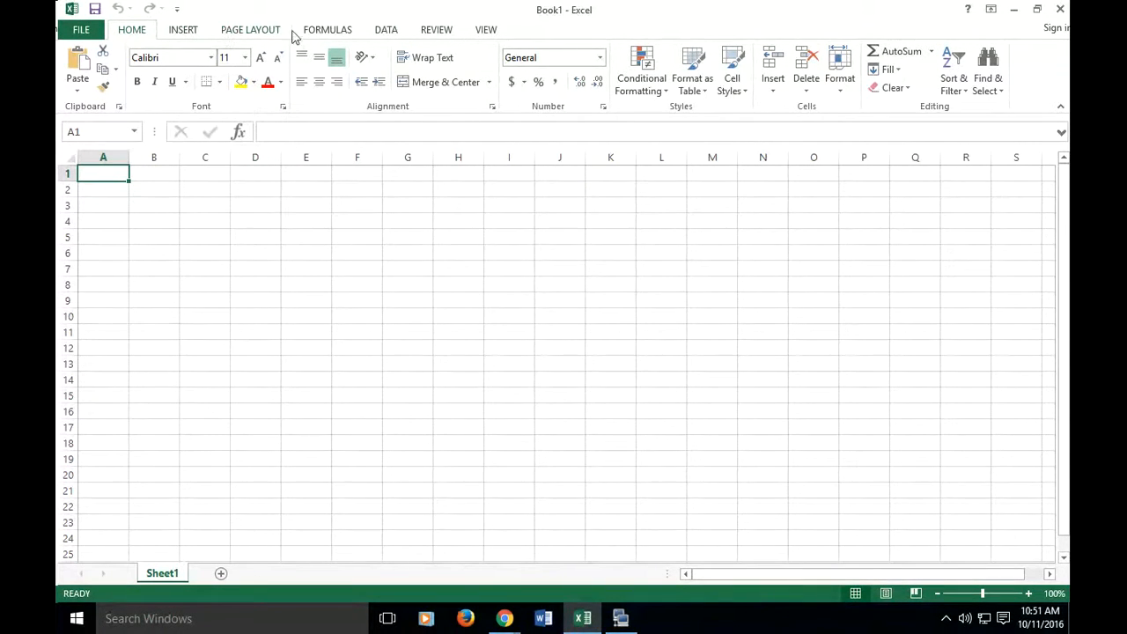
left_click(387, 32)
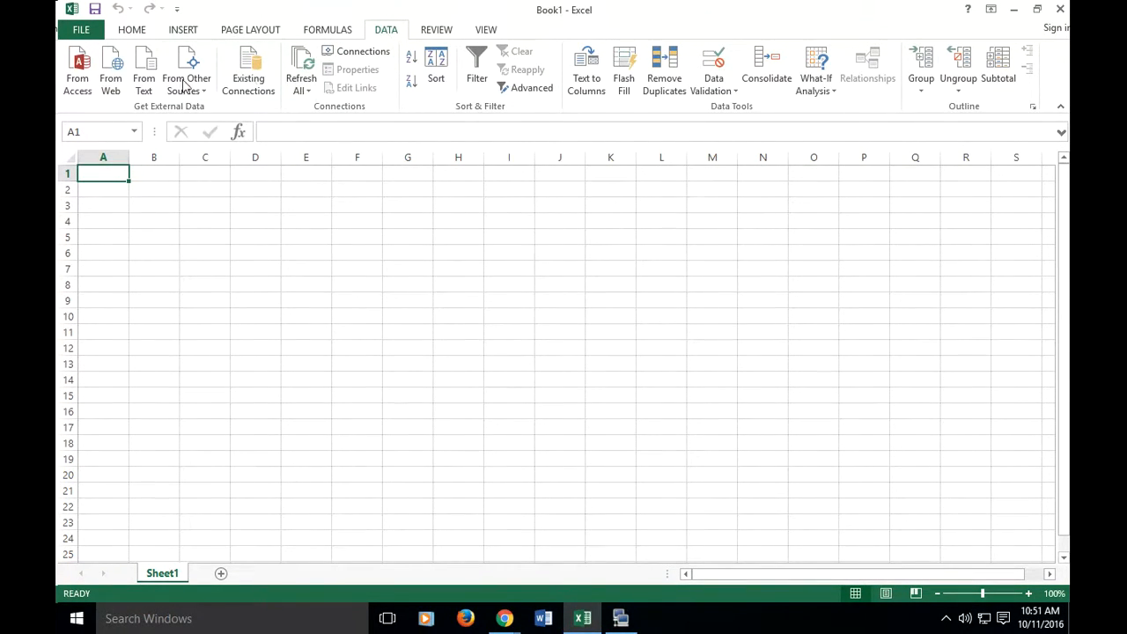
left_click(110, 77)
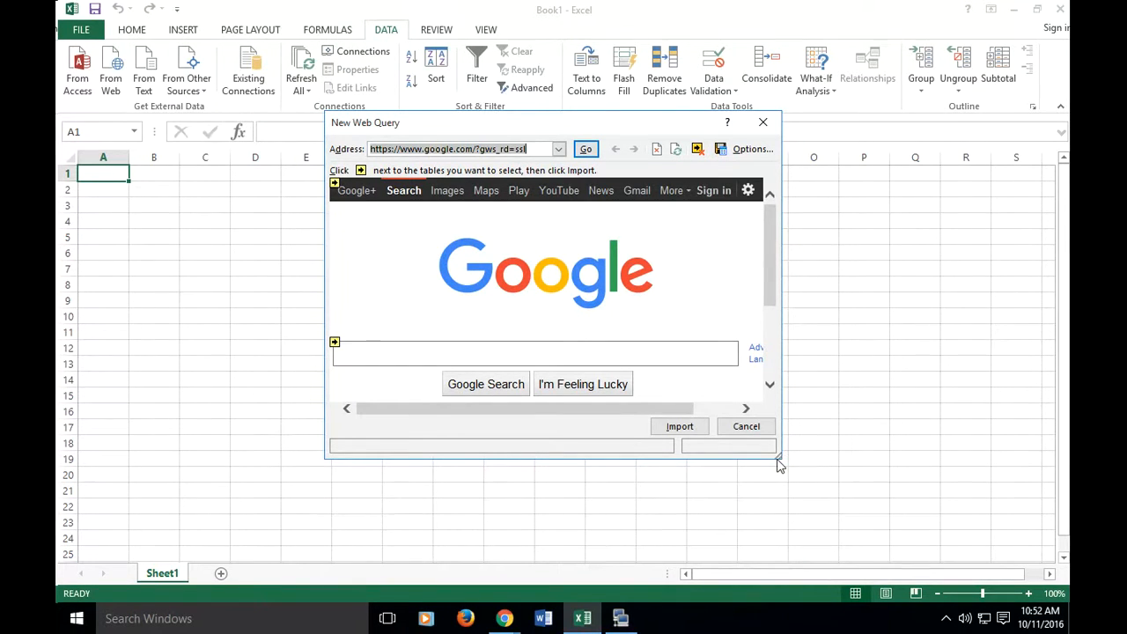
left_click_drag(779, 458, 912, 555)
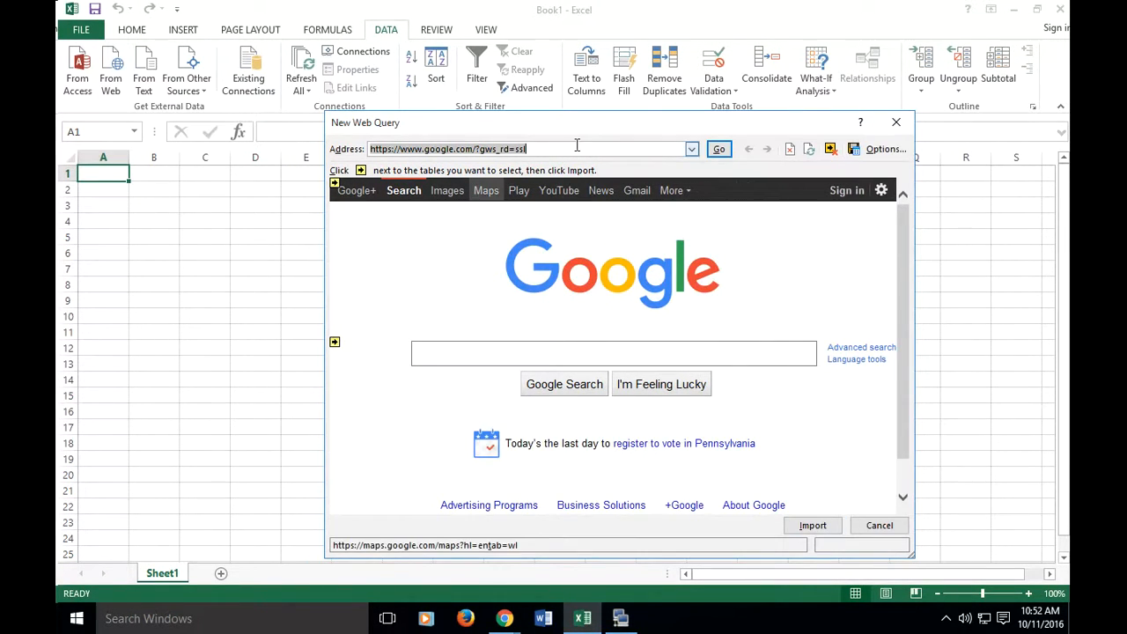
left_click_drag(590, 123, 542, 53)
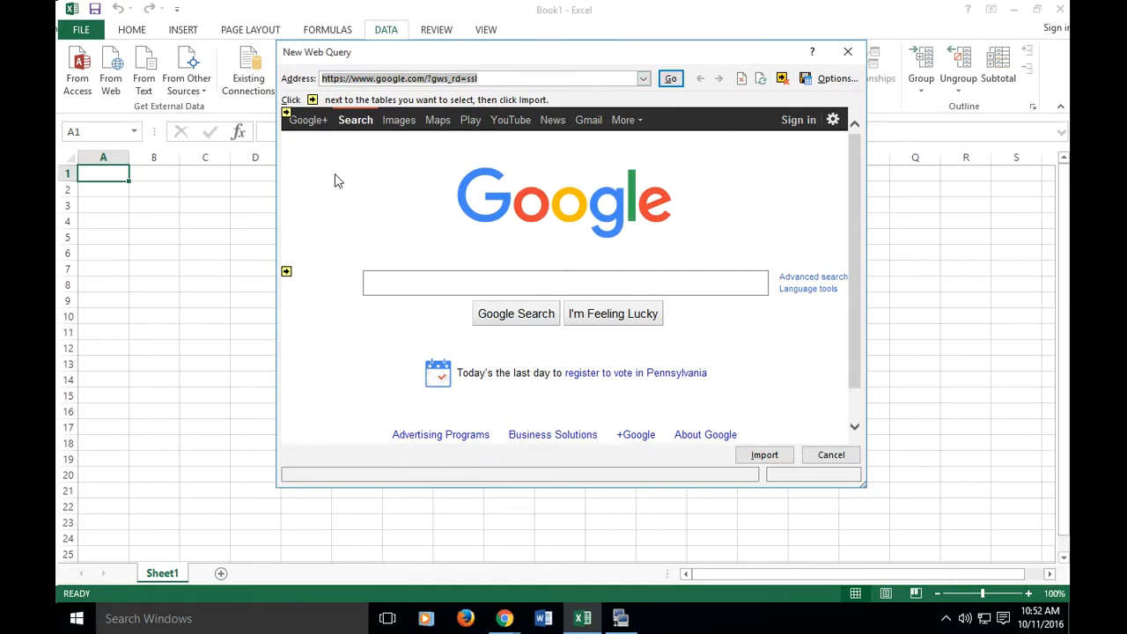
right_click(469, 81)
left_click(493, 129)
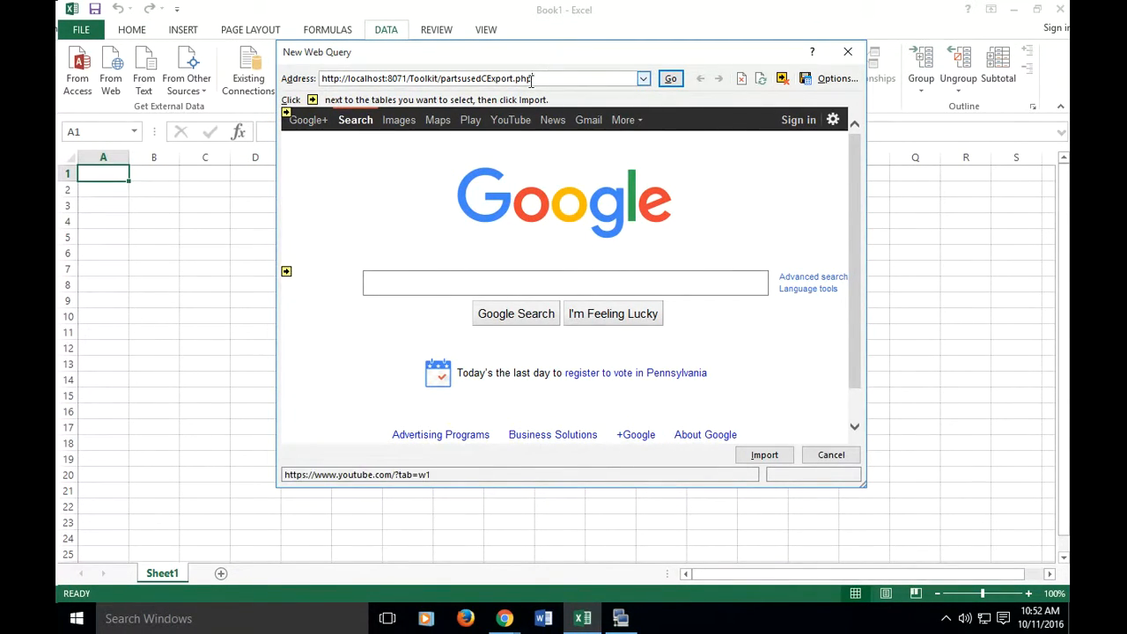
left_click(669, 81)
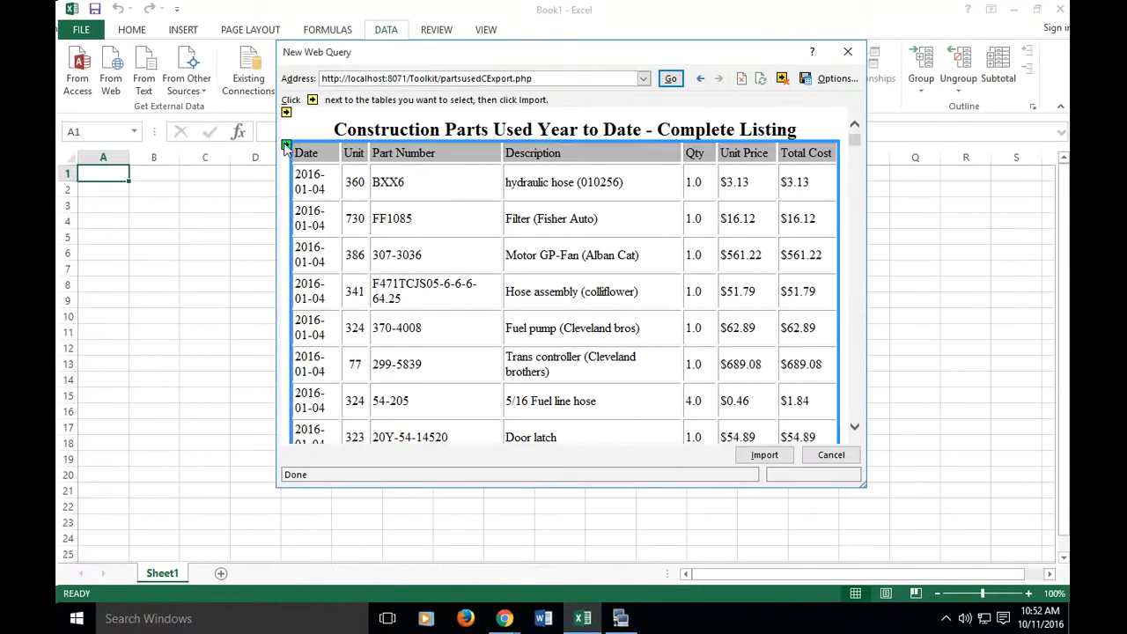
Select the construction parts table, from Date to Total Cost, for import and check its rows.
scroll(282, 176, "down", 3)
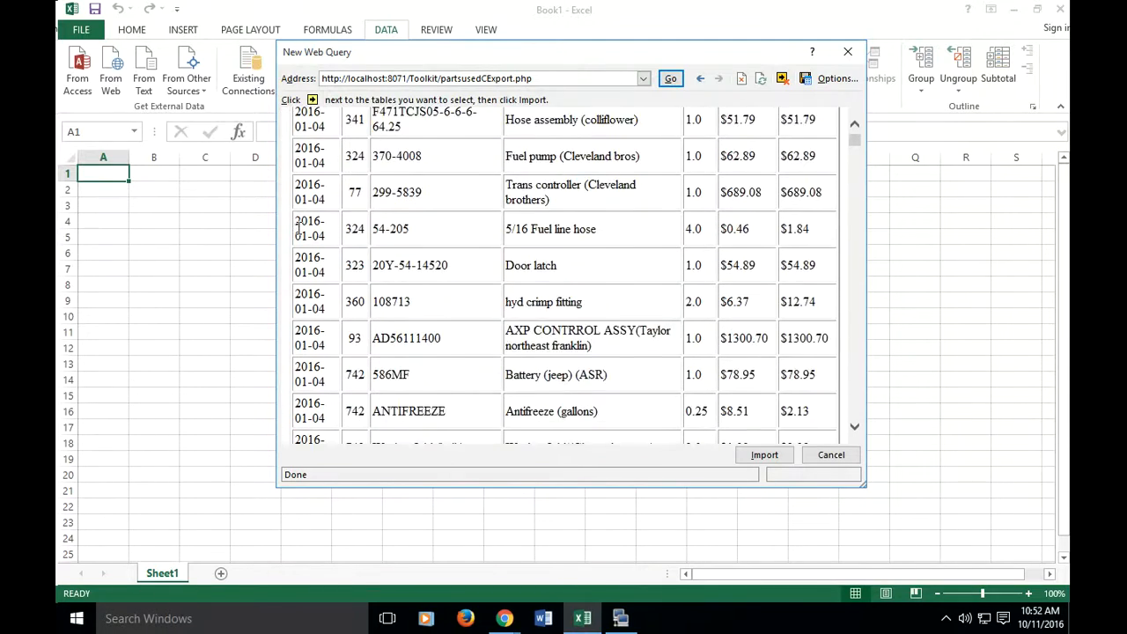
scroll(284, 167, "up", 3)
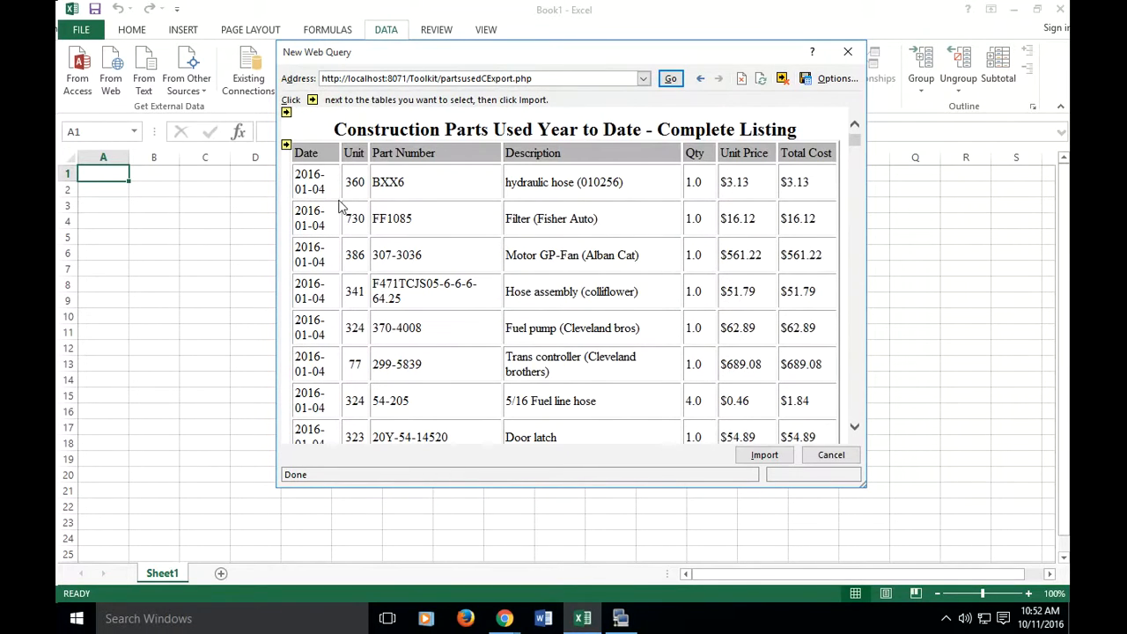
left_click(286, 145)
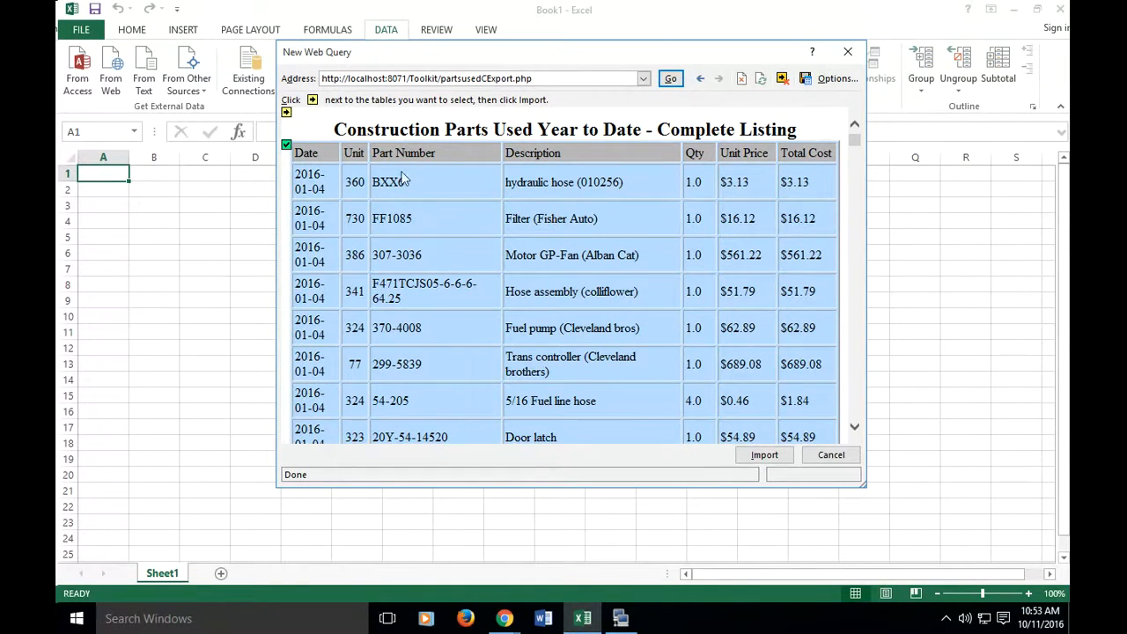
scroll(443, 238, "down", 3)
scroll(443, 238, "down", 3)
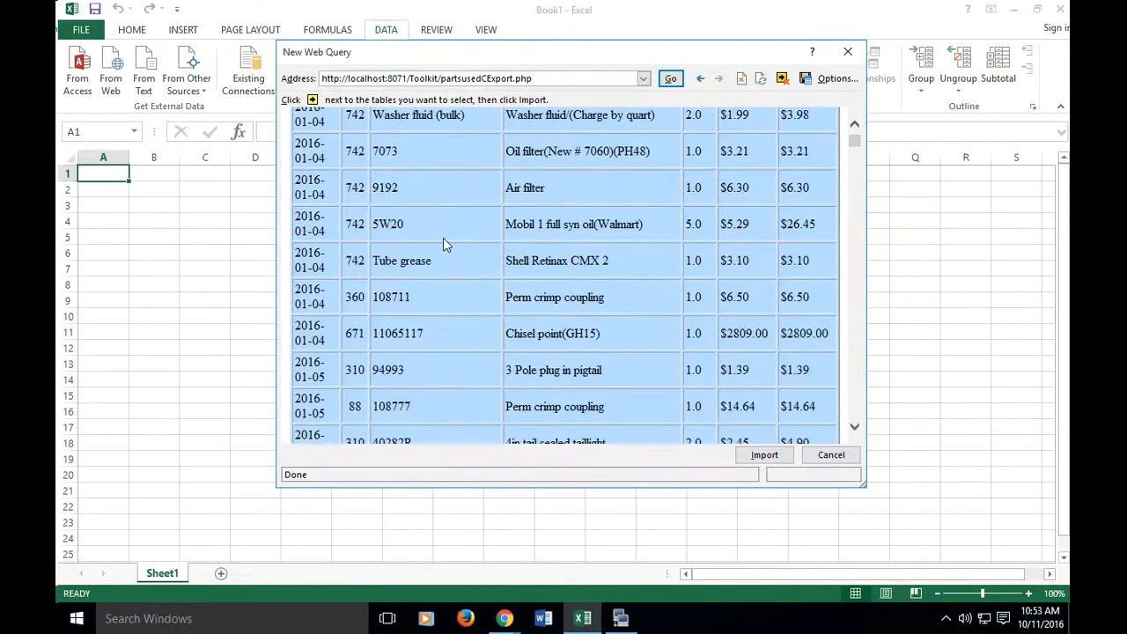
scroll(443, 244, "up", 6)
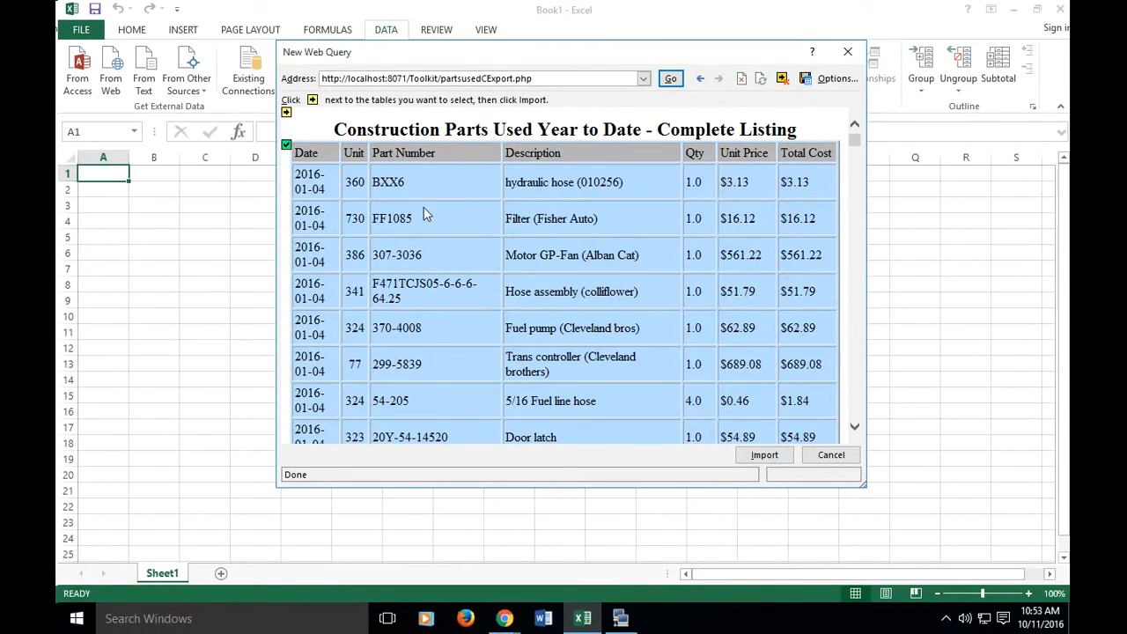
Import the selected table into the existing worksheet starting at cell A1 of Sheet1.
left_click(763, 458)
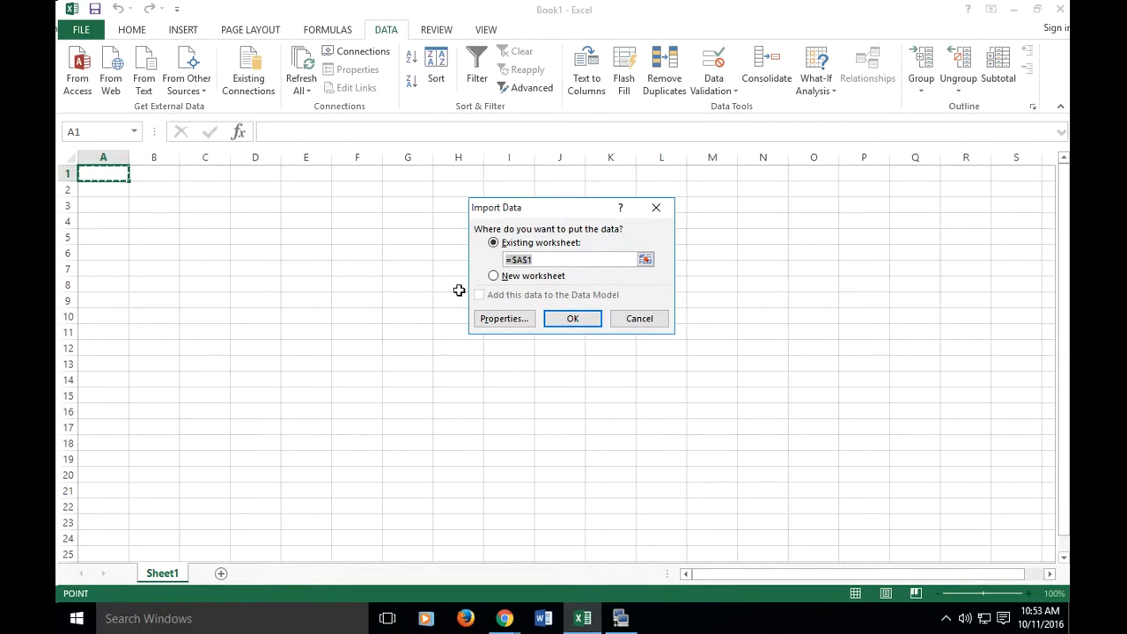
left_click(253, 235)
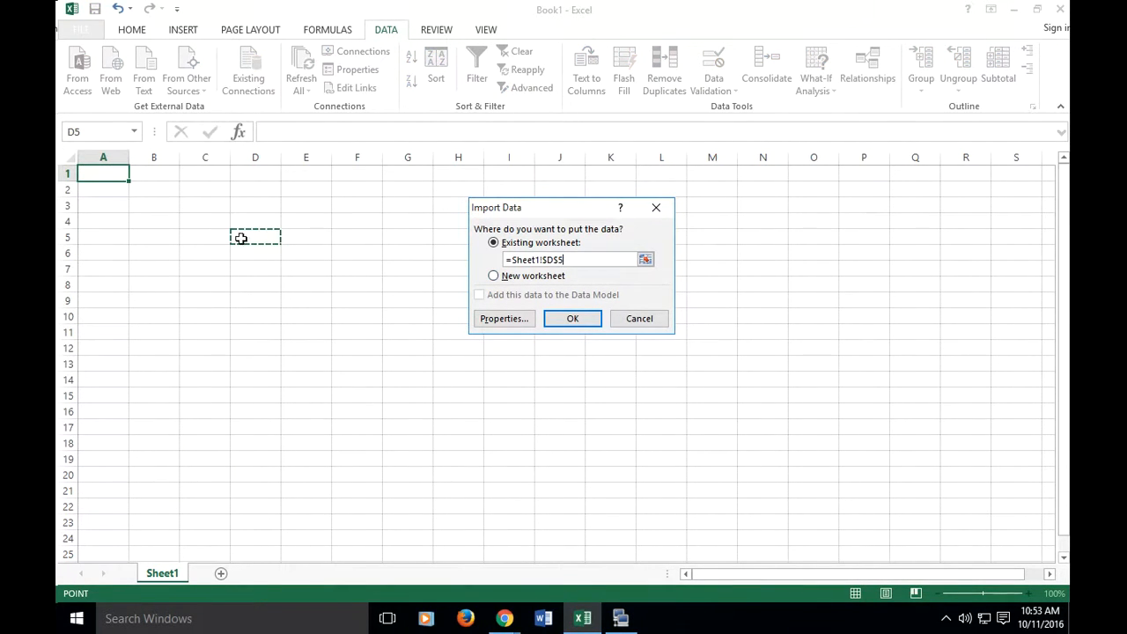
left_click(114, 176)
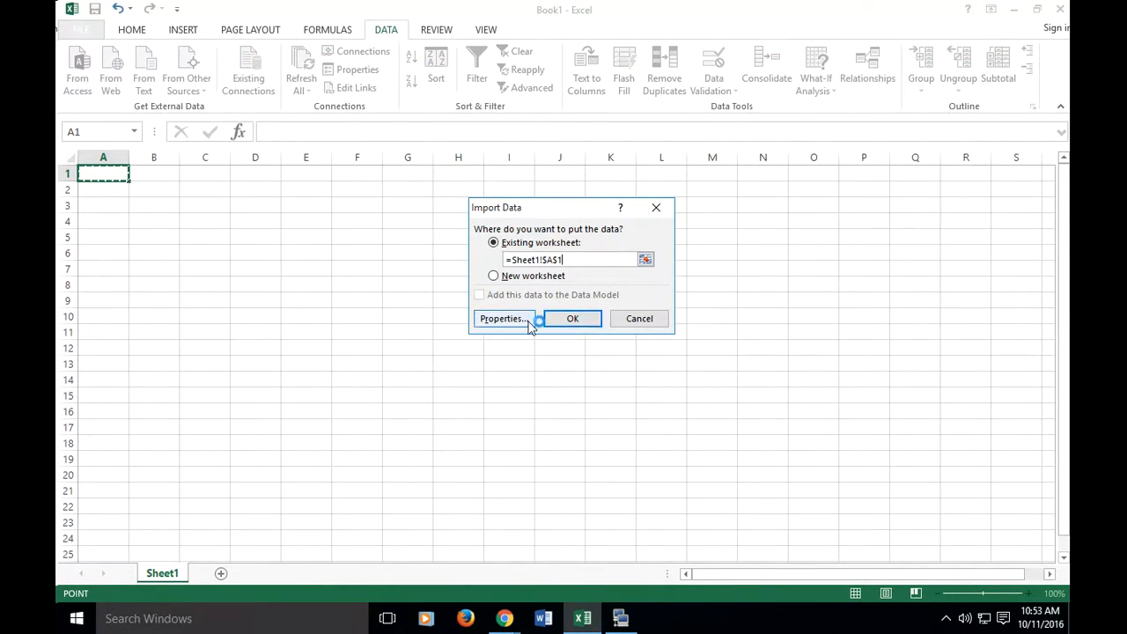
left_click(563, 322)
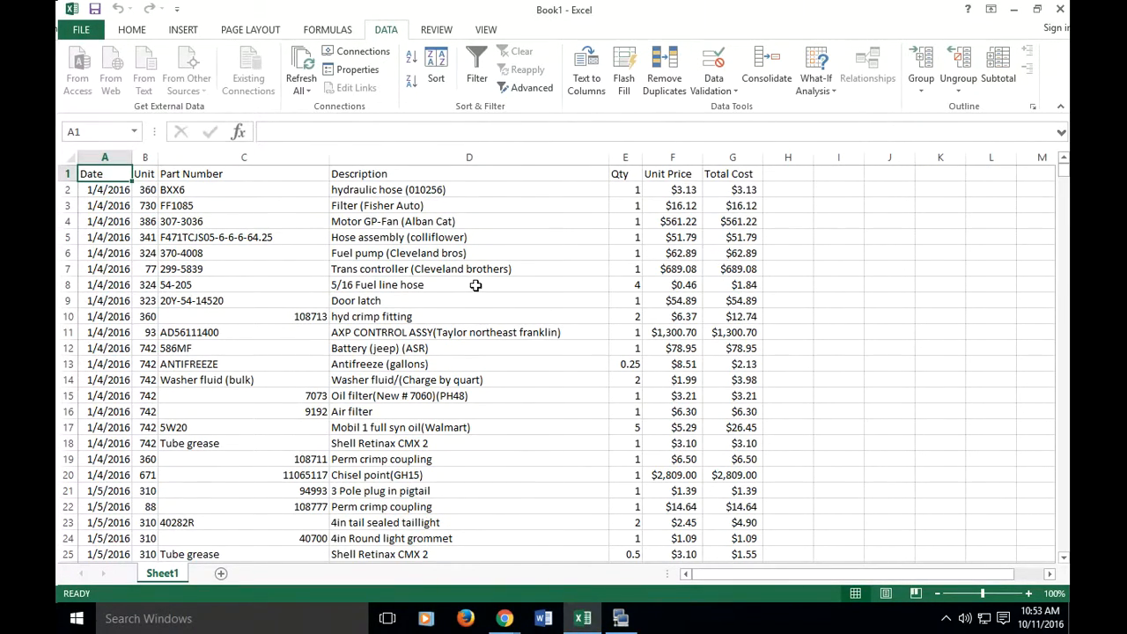
Examine how imported values are stored in the Date, Unit Price and Part Number columns.
left_click(104, 225)
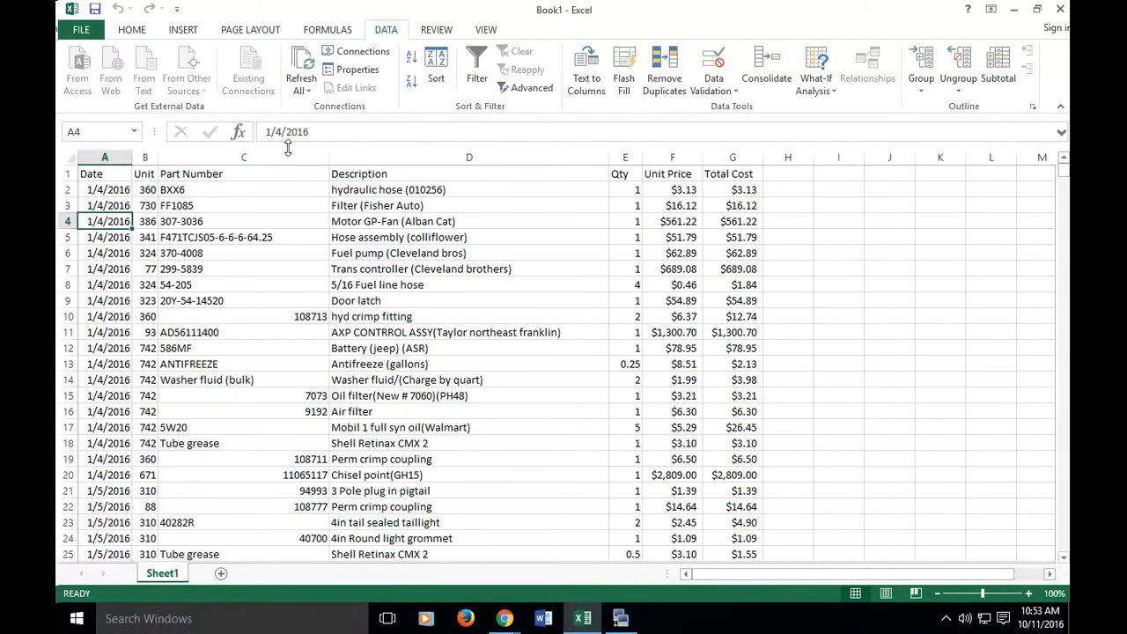
left_click(107, 285)
left_click(111, 396)
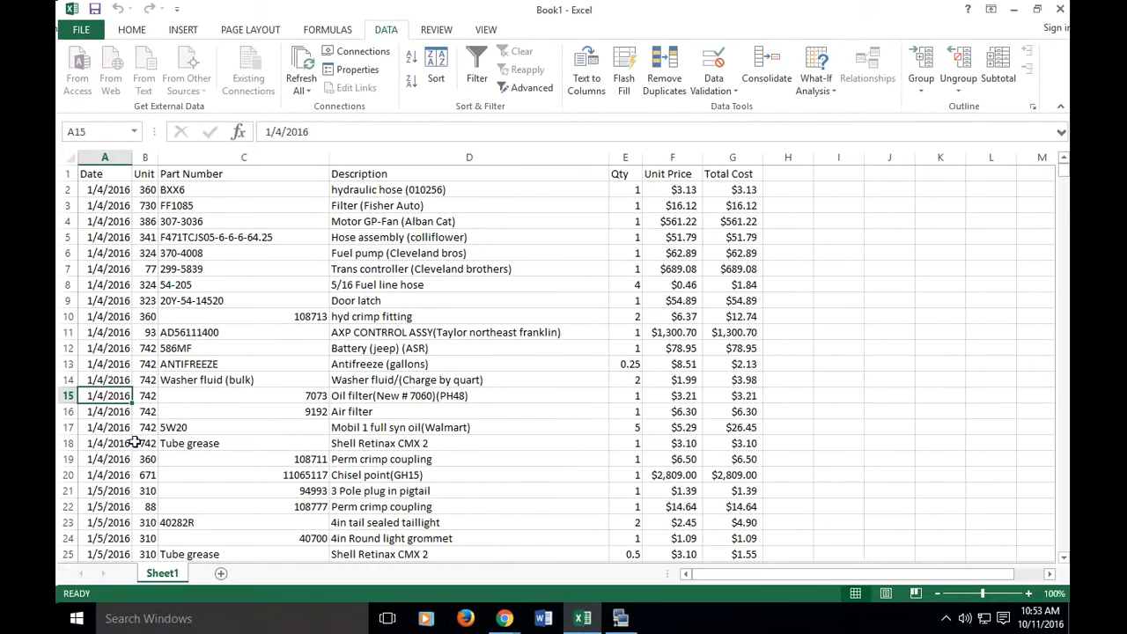
left_click(673, 208)
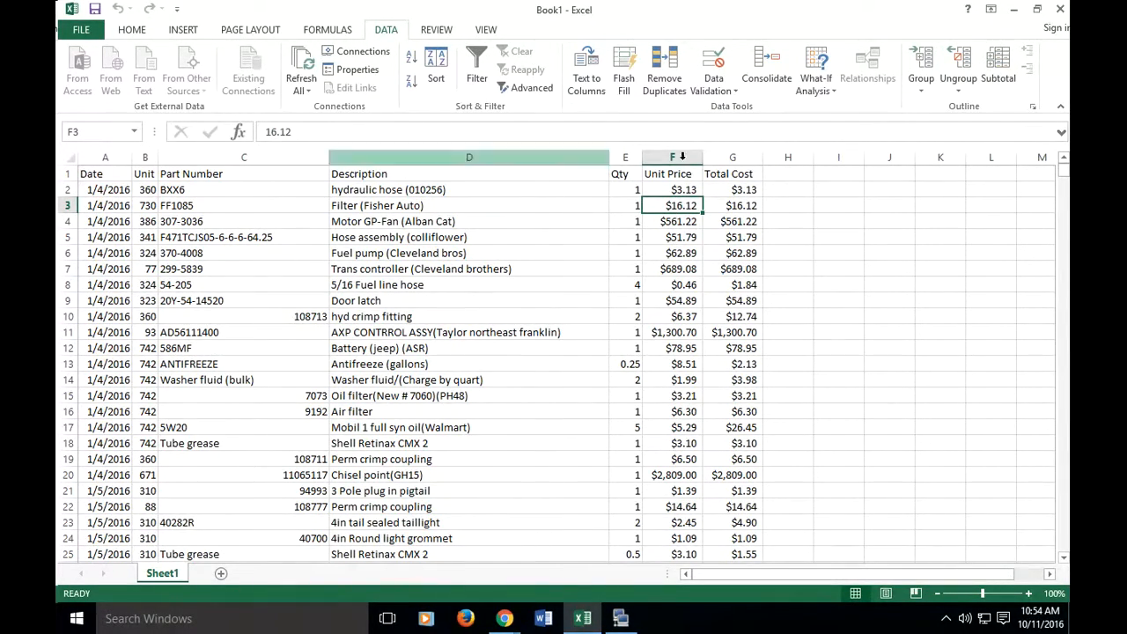
left_click(680, 221)
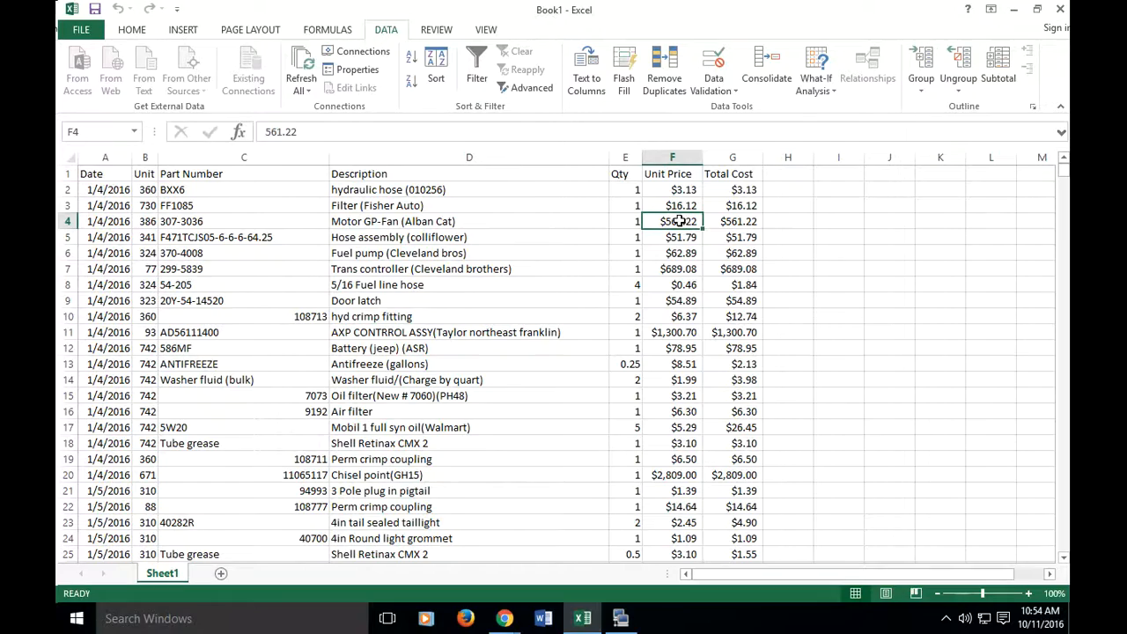
left_click(676, 269)
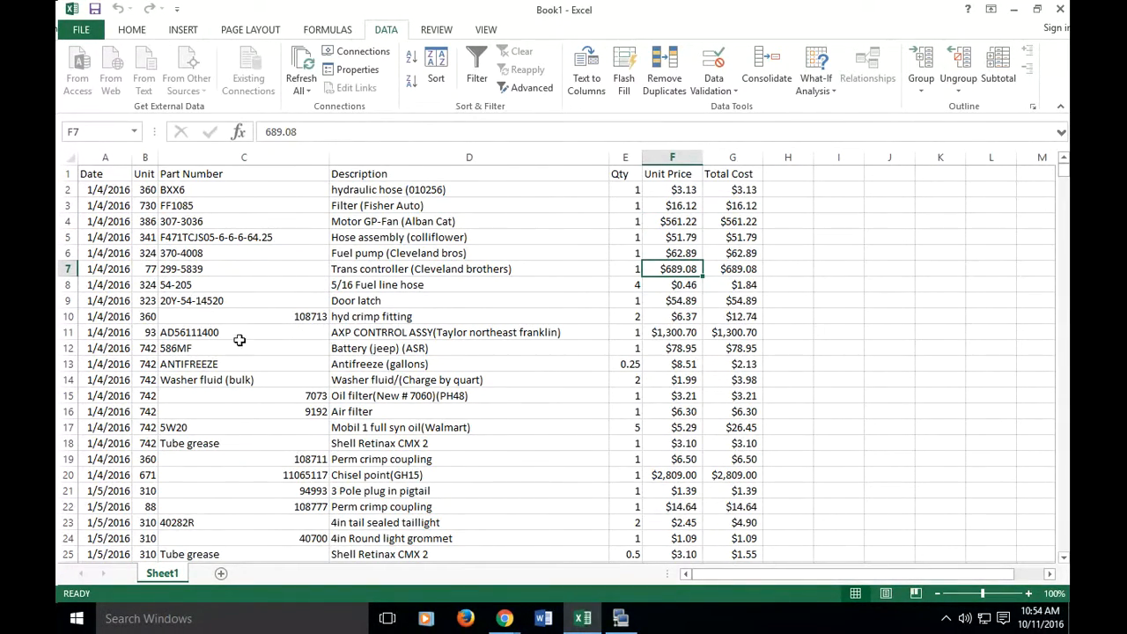
left_click(224, 302)
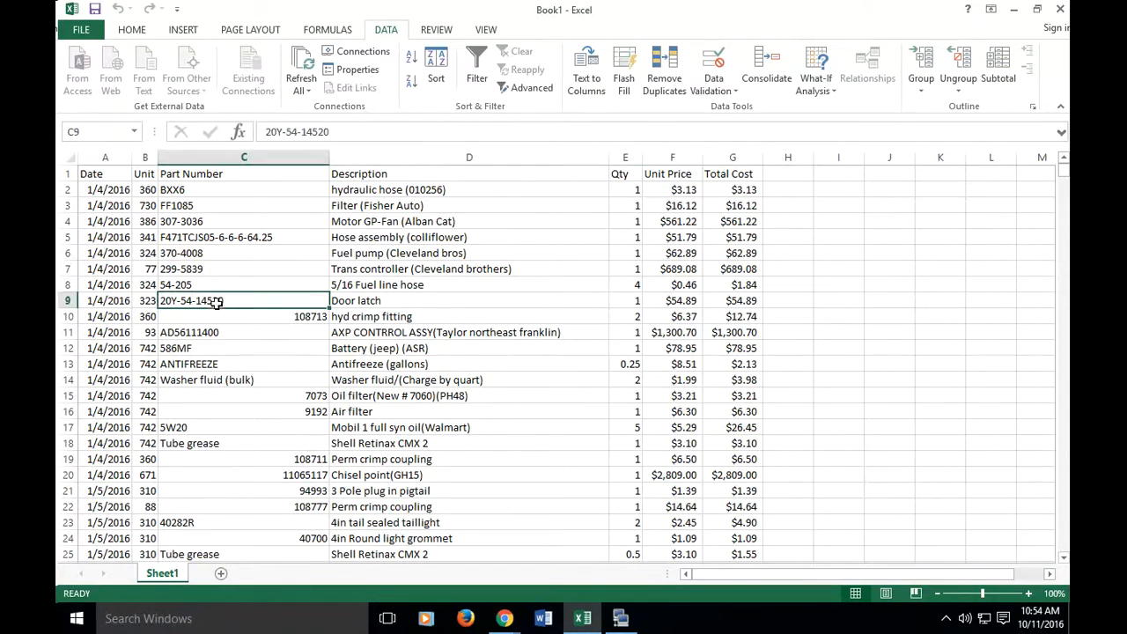
Compare how alphanumeric and purely numeric part numbers are stored in column C.
left_click(221, 257)
left_click(212, 238)
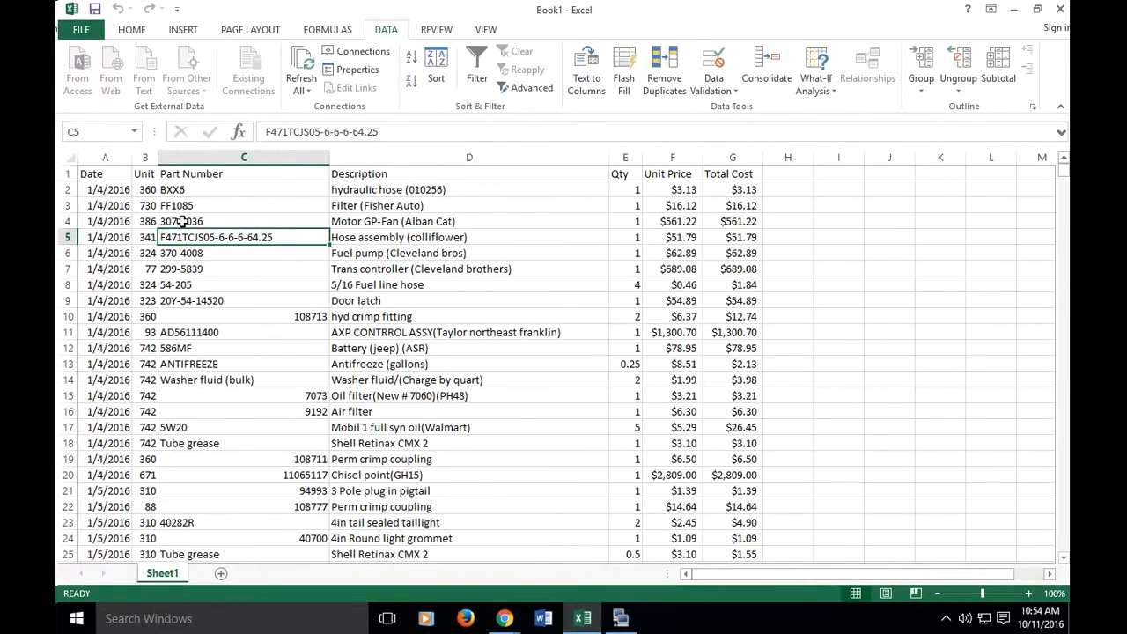
left_click(197, 314)
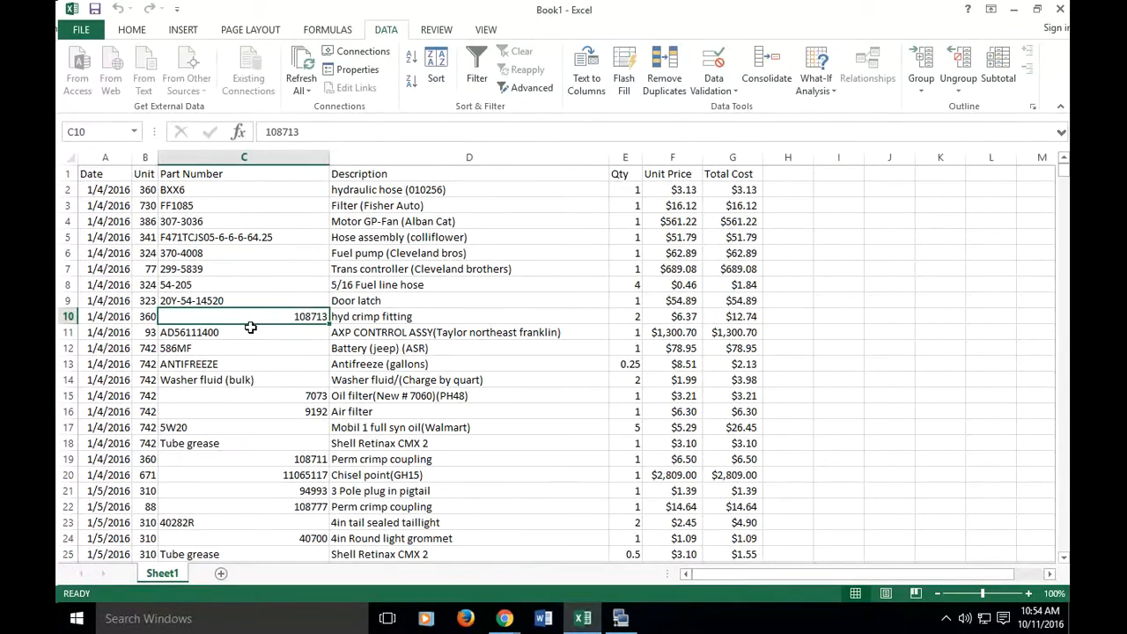
Format the whole Part Number column as Text.
left_click(236, 157)
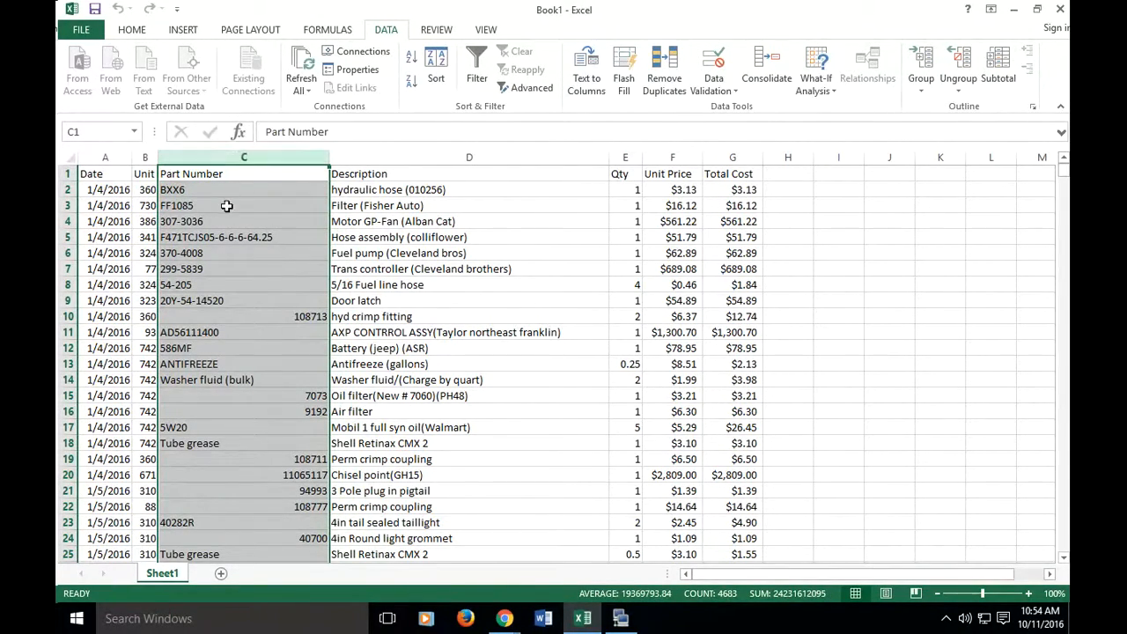
right_click(220, 256)
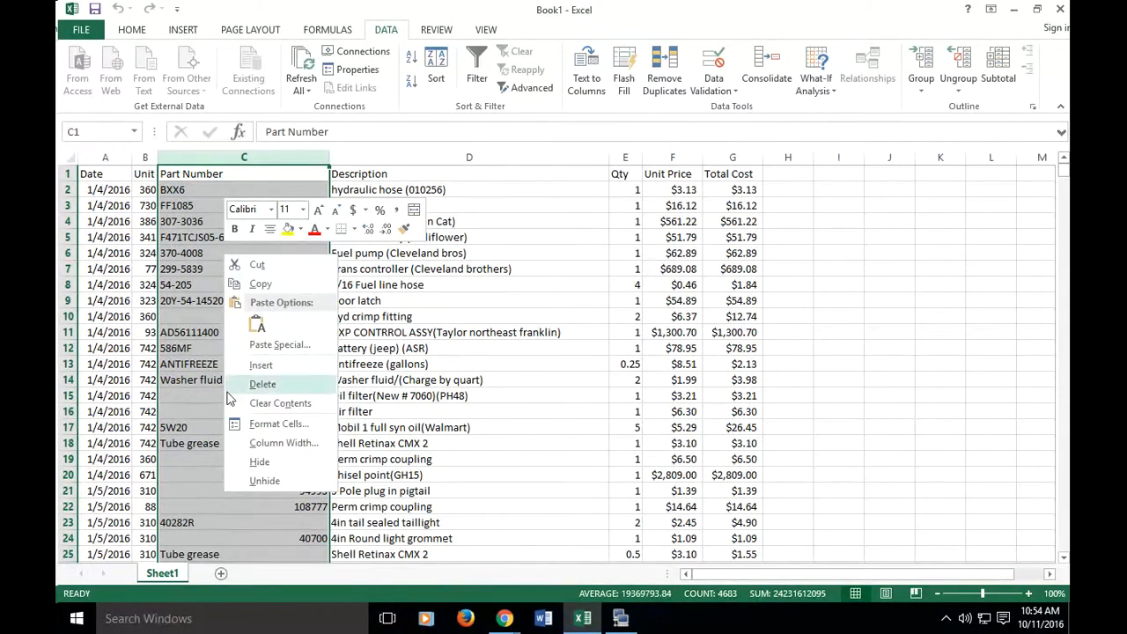
left_click(280, 424)
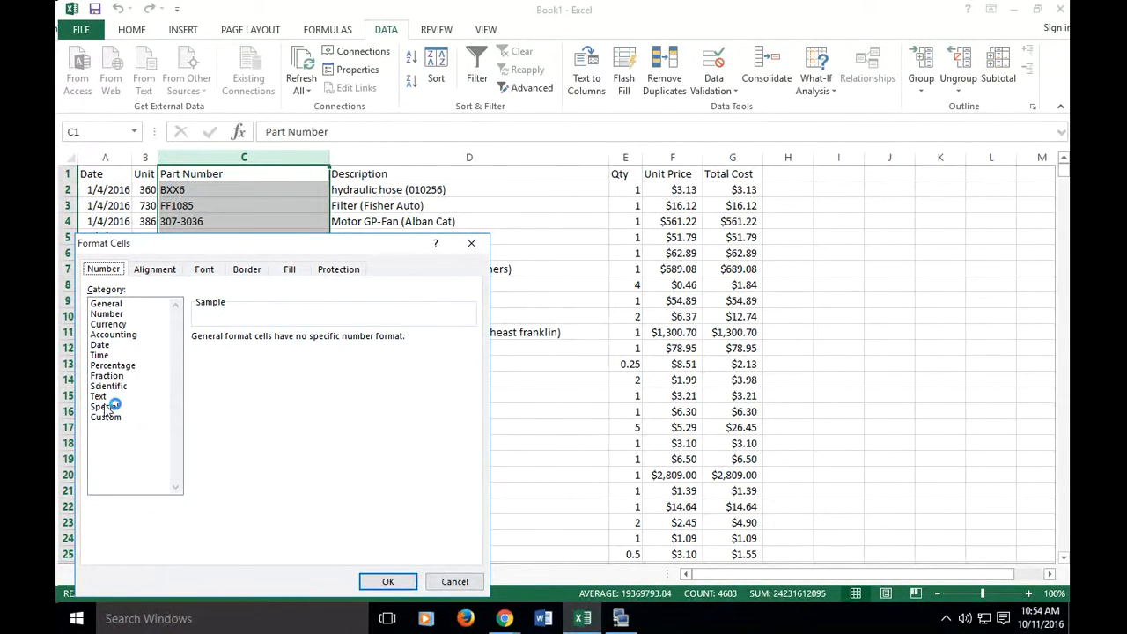
left_click(113, 324)
left_click(107, 314)
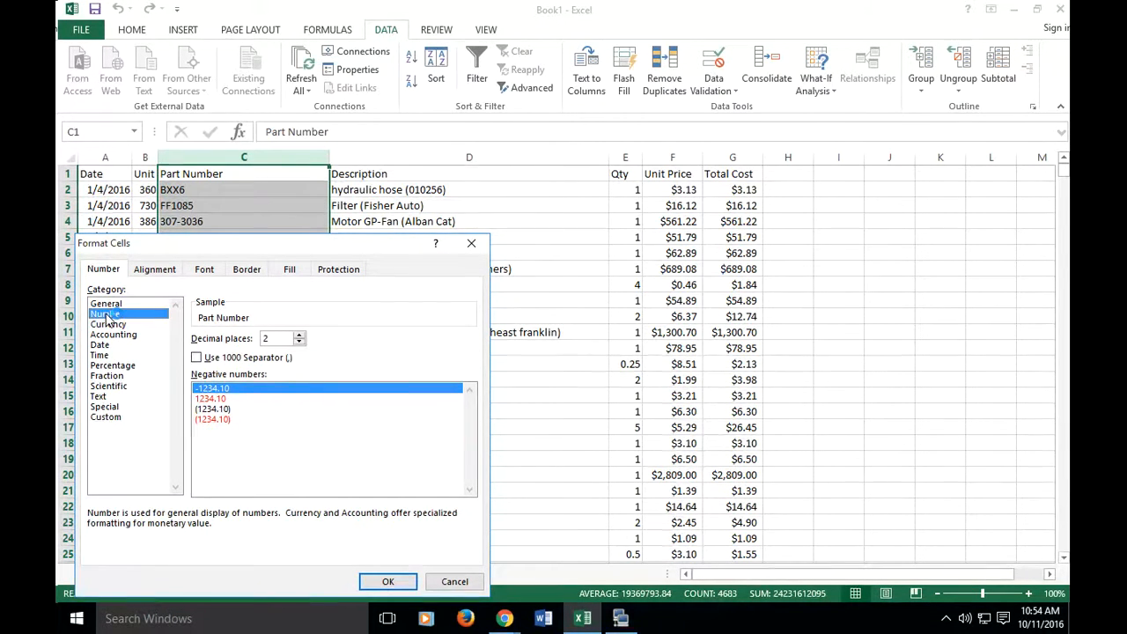
left_click(299, 334)
left_click(300, 335)
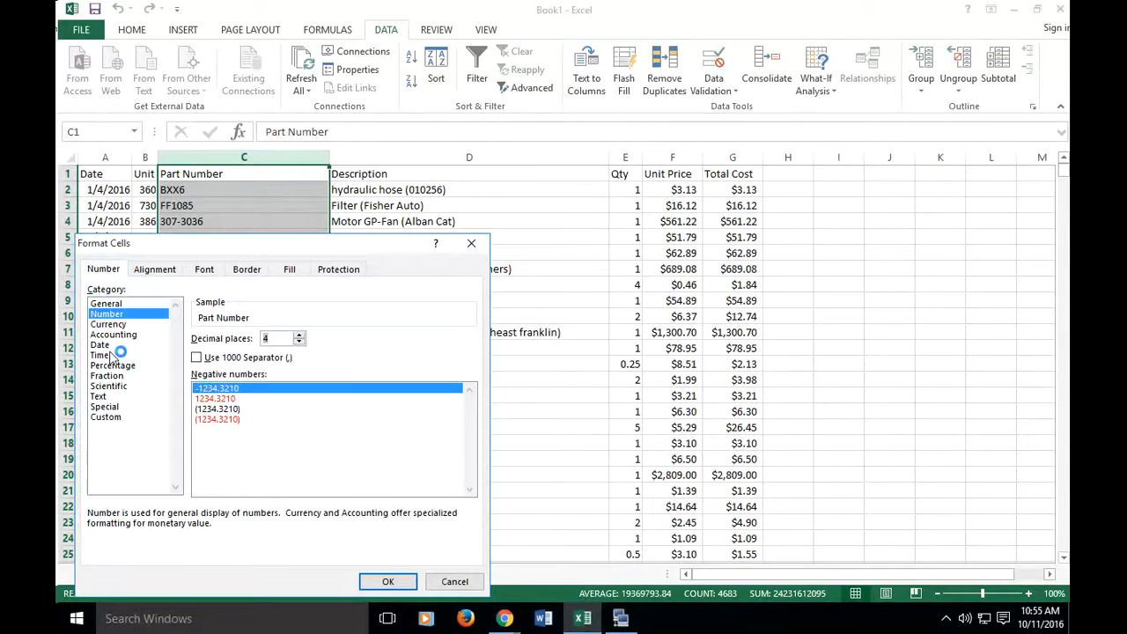
left_click(102, 397)
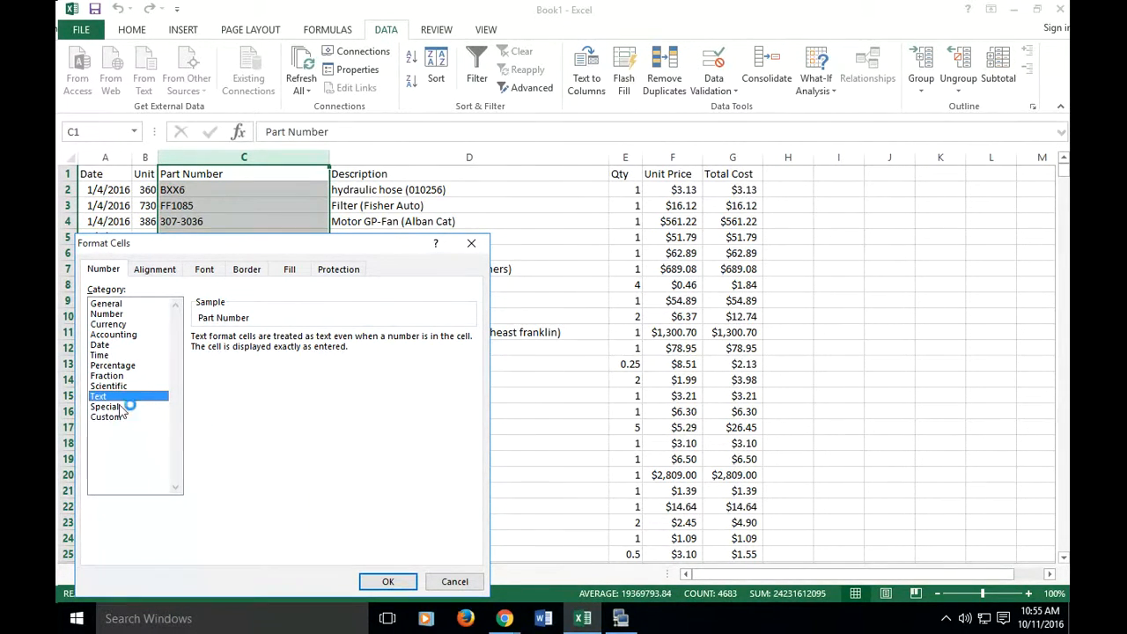
left_click(380, 583)
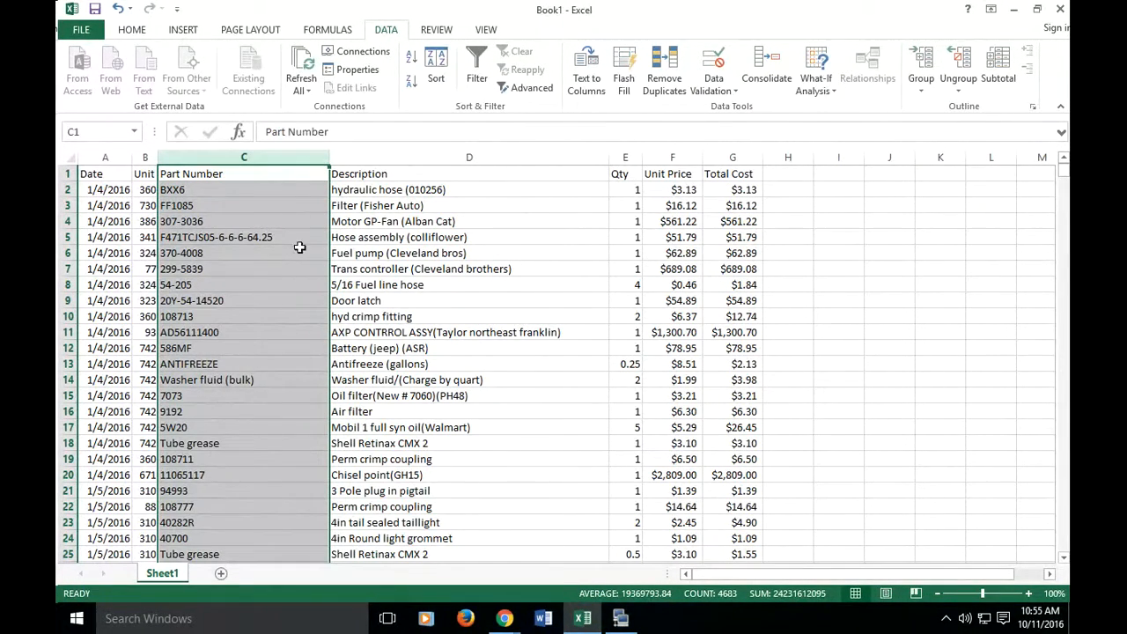
left_click(185, 319)
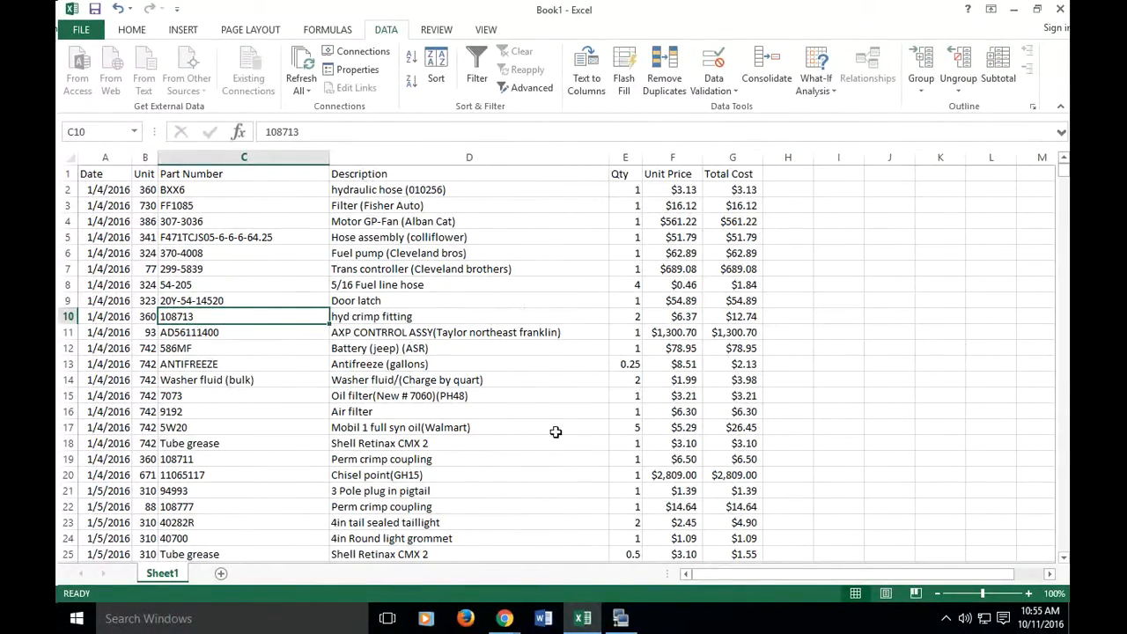
Sum the Total Cost values G2:G4683 in cell G4684 and widen column G slightly.
scroll(556, 429, "down", 5)
scroll(557, 426, "up", 5)
left_click(130, 29)
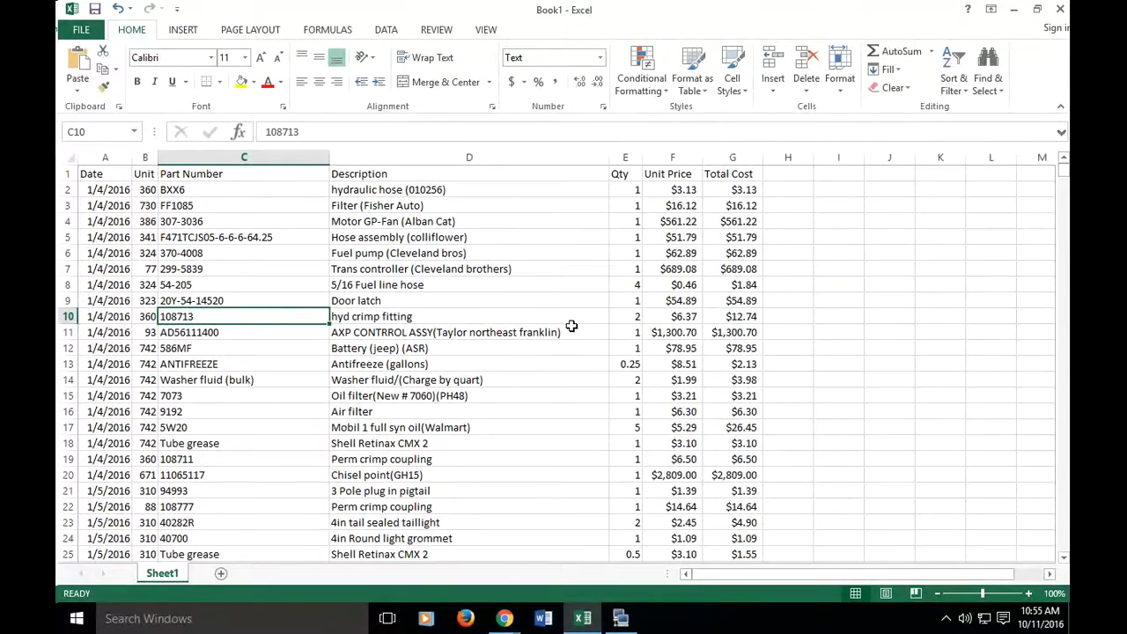
left_click(739, 205)
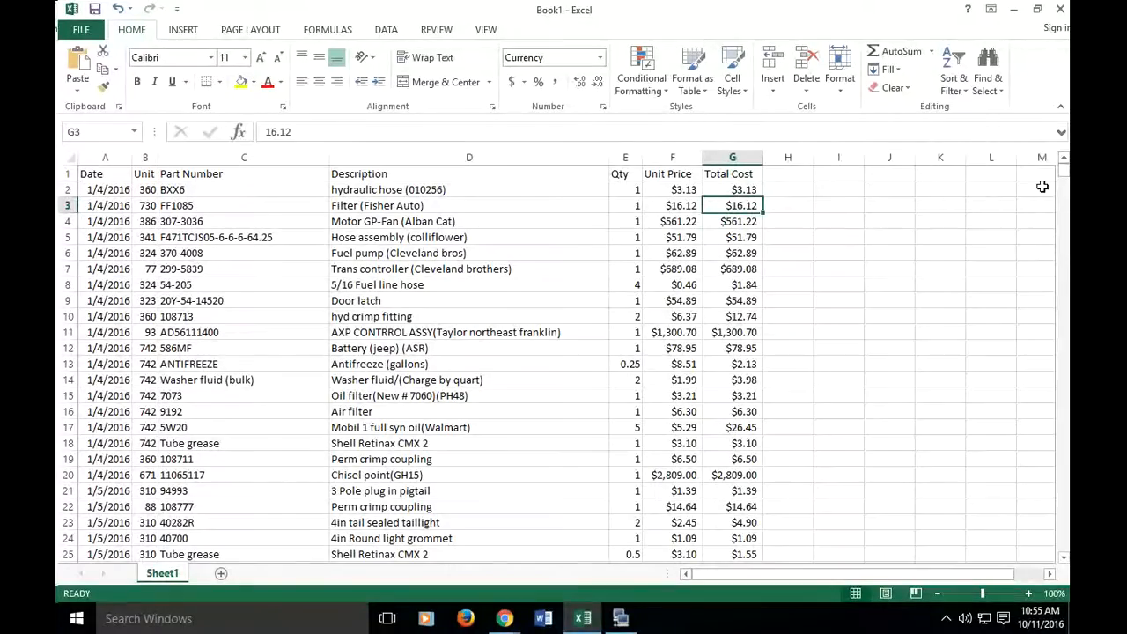
left_click_drag(1064, 179, 1064, 566)
scroll(777, 534, "down", 1)
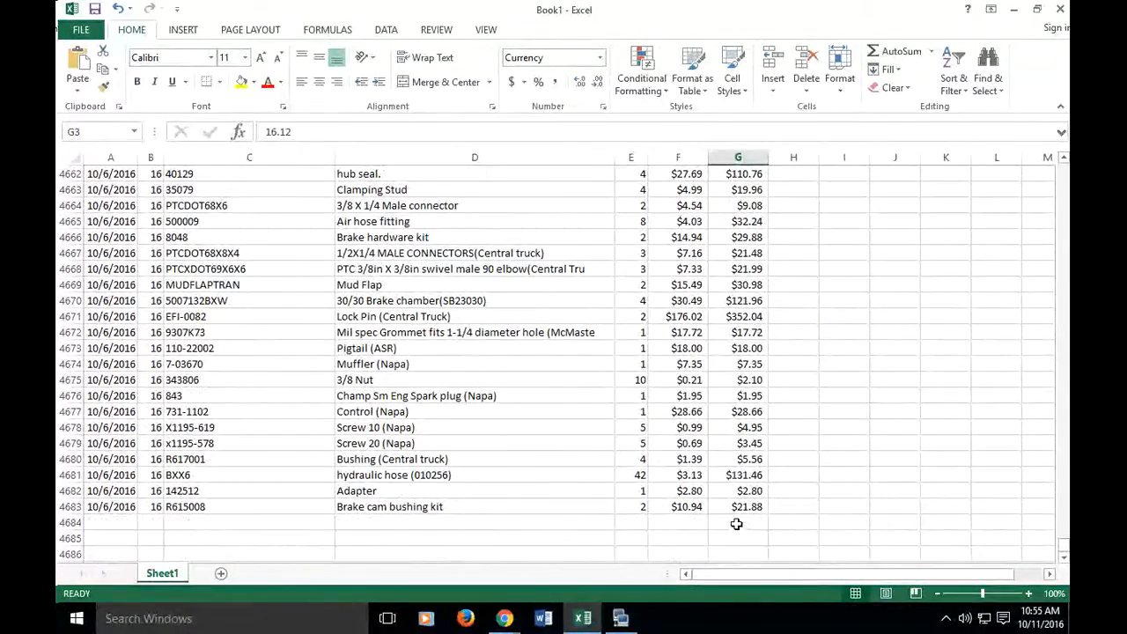
left_click(738, 525)
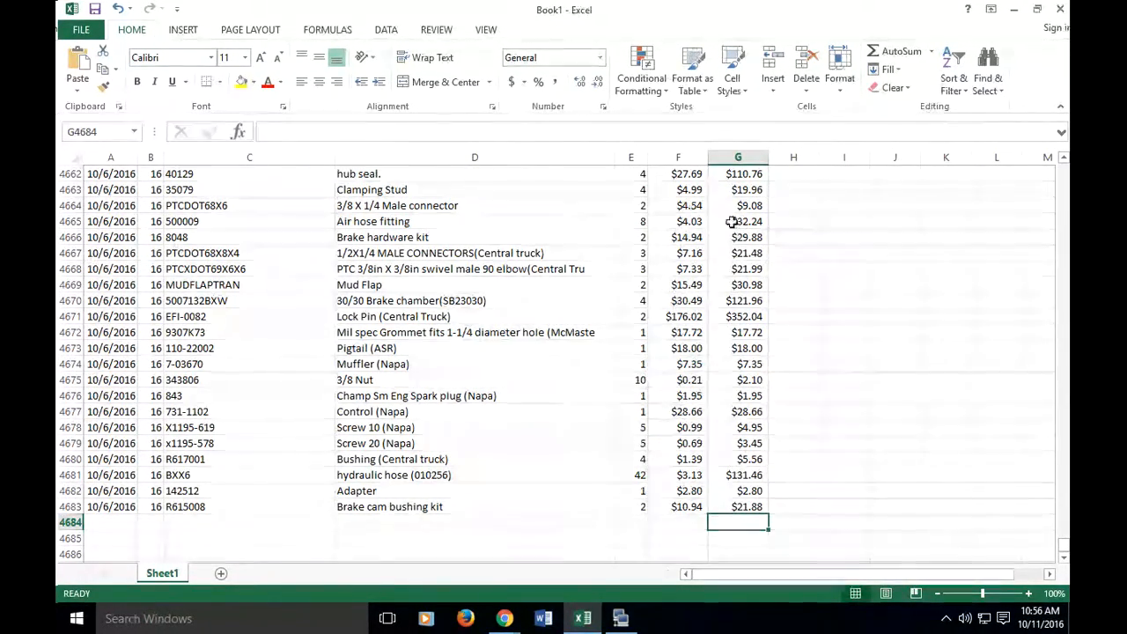
left_click(890, 52)
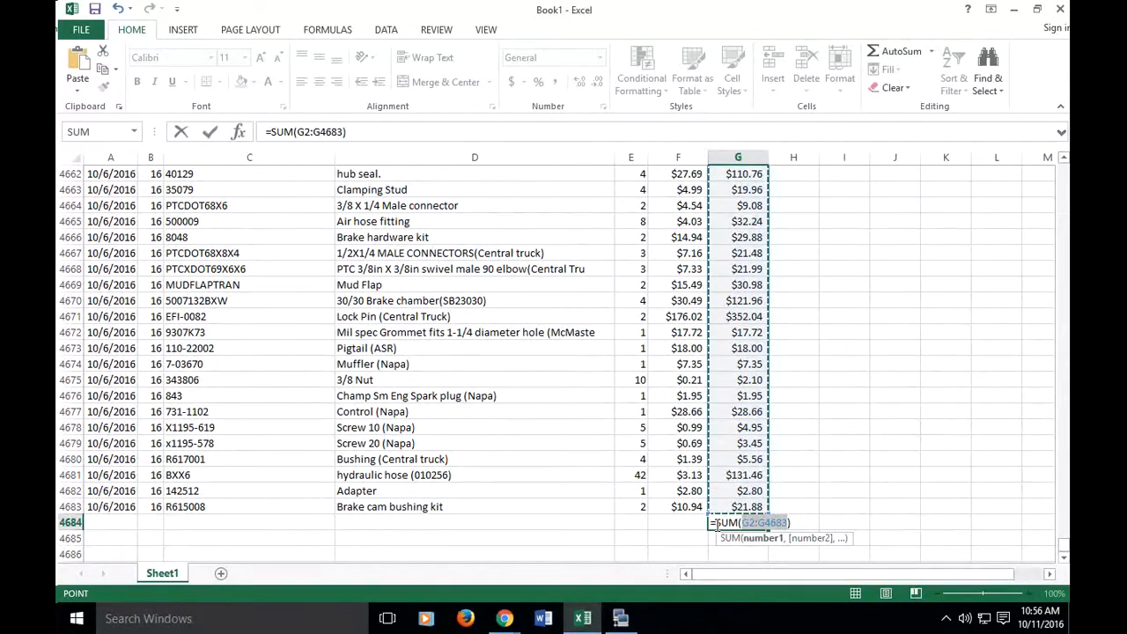
key("Return")
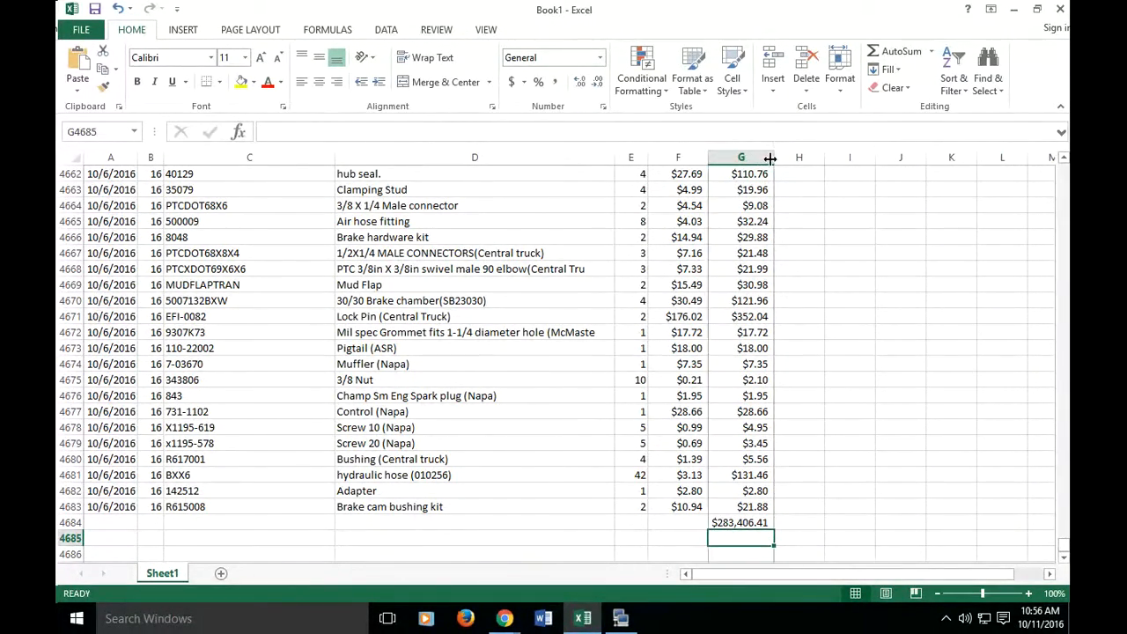
left_click_drag(775, 157, 782, 157)
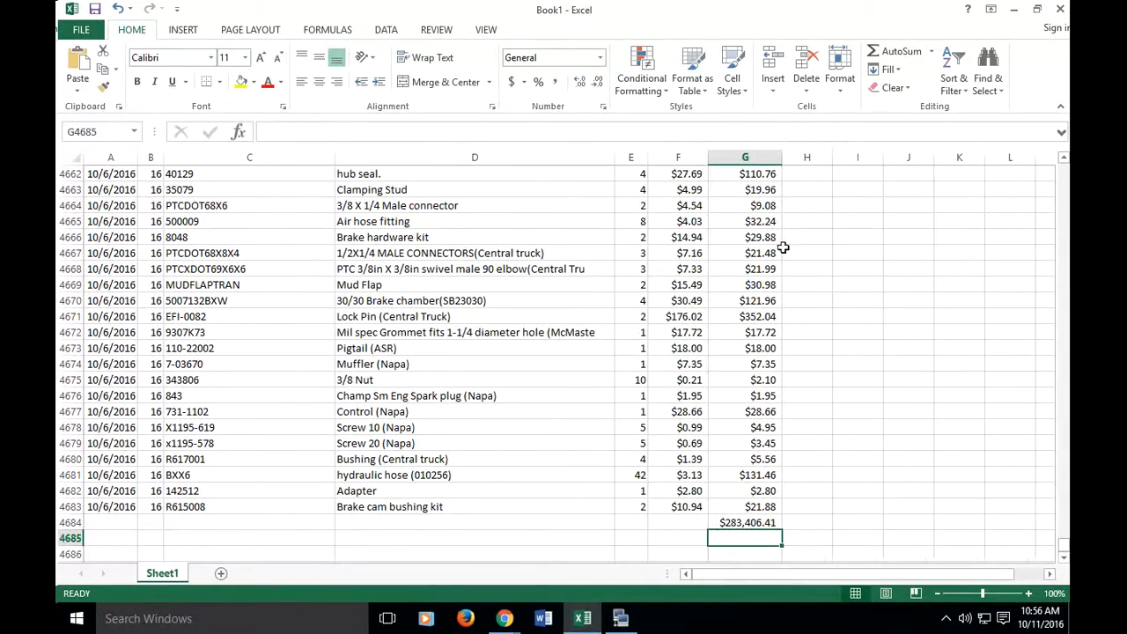
Enter the label Total in cell F4684 beside the summed cost.
left_click(686, 521)
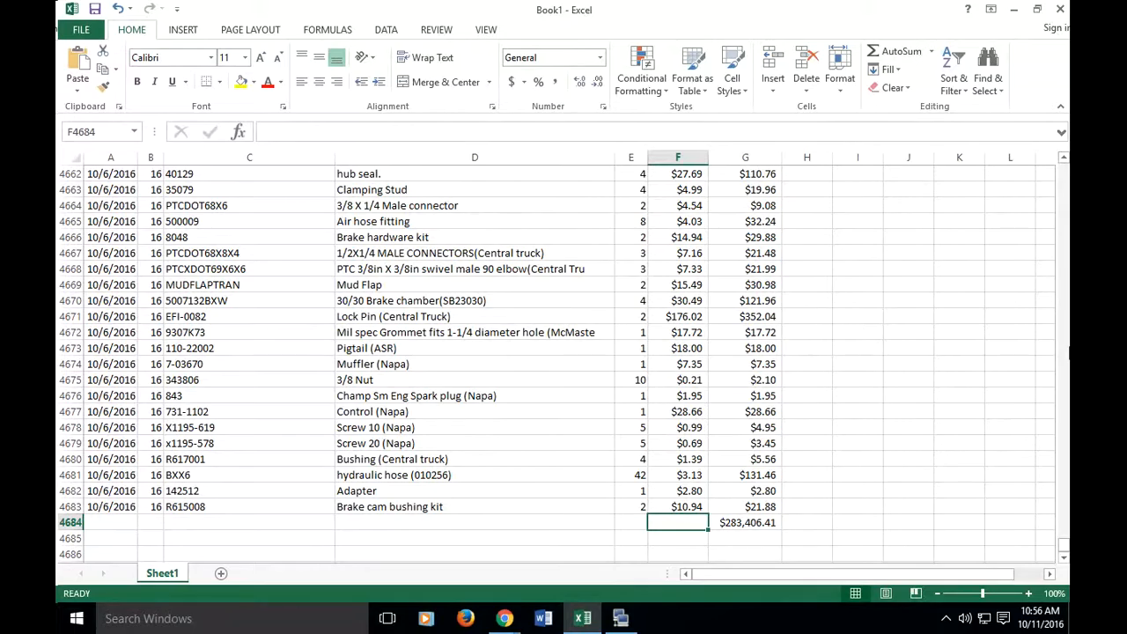
type("Total")
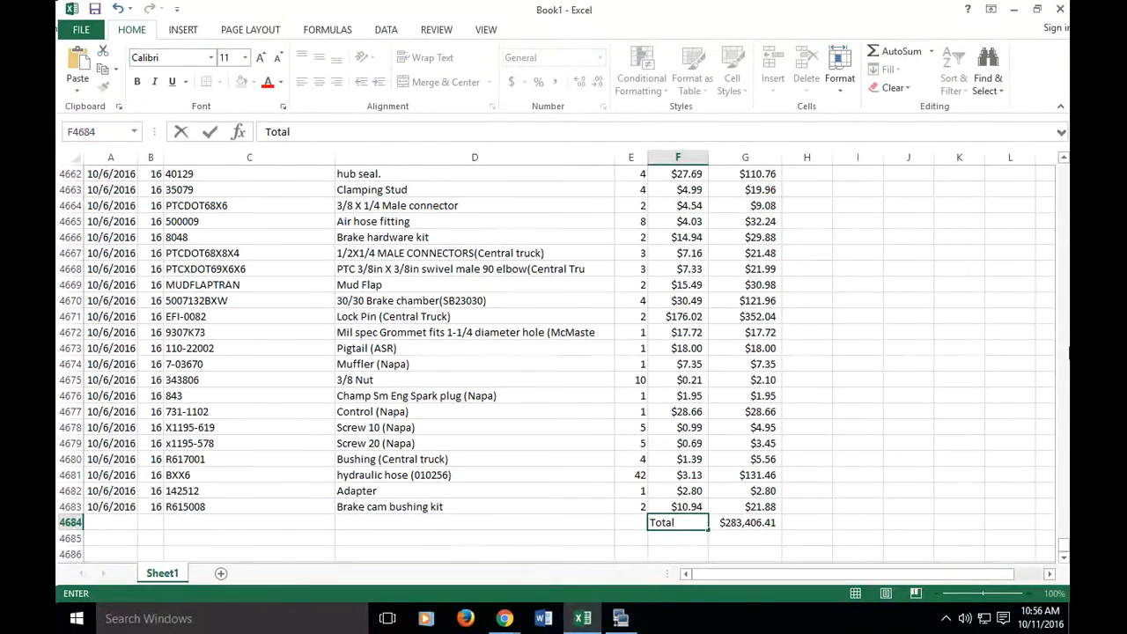
key("Return")
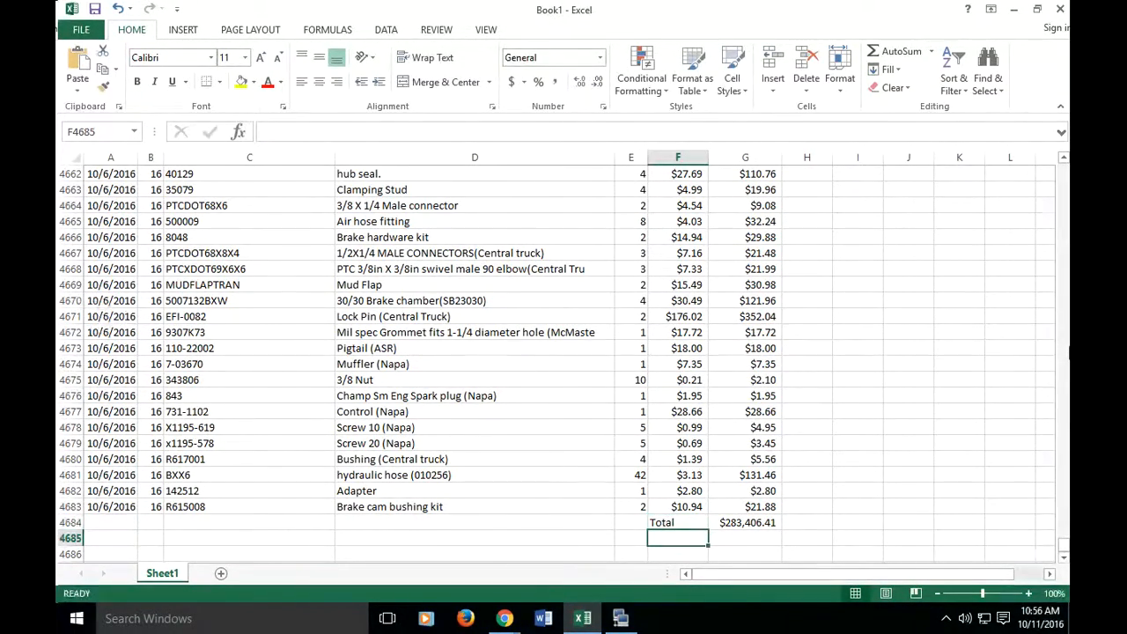
Make the Total label and its amount in F4684:G4684 bold with a yellow fill.
left_click_drag(692, 523, 709, 520)
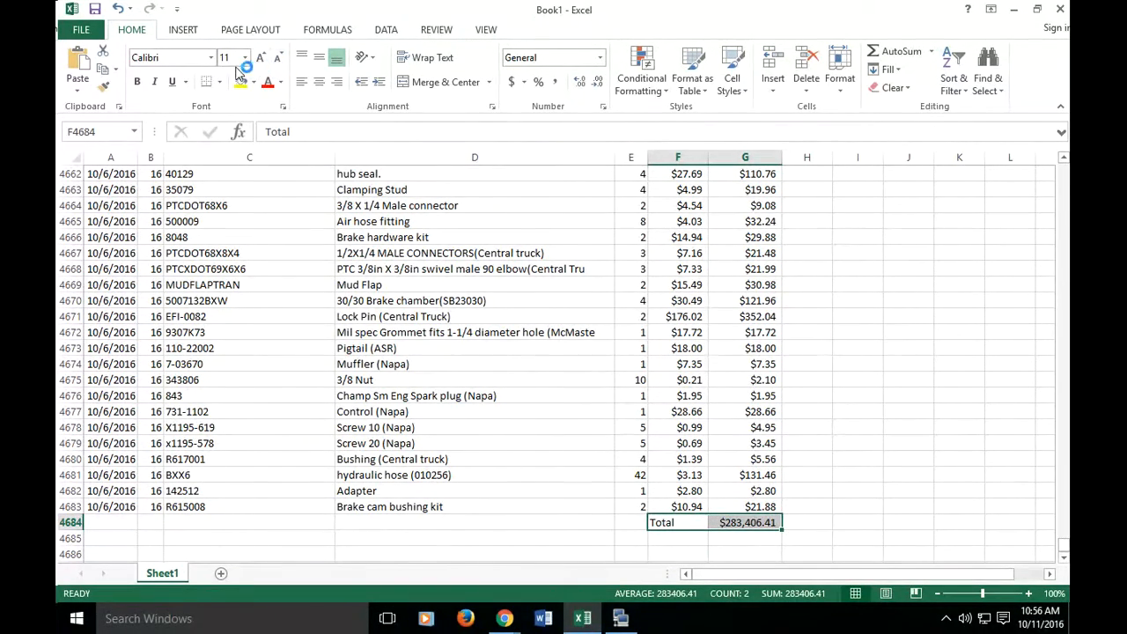
left_click(136, 81)
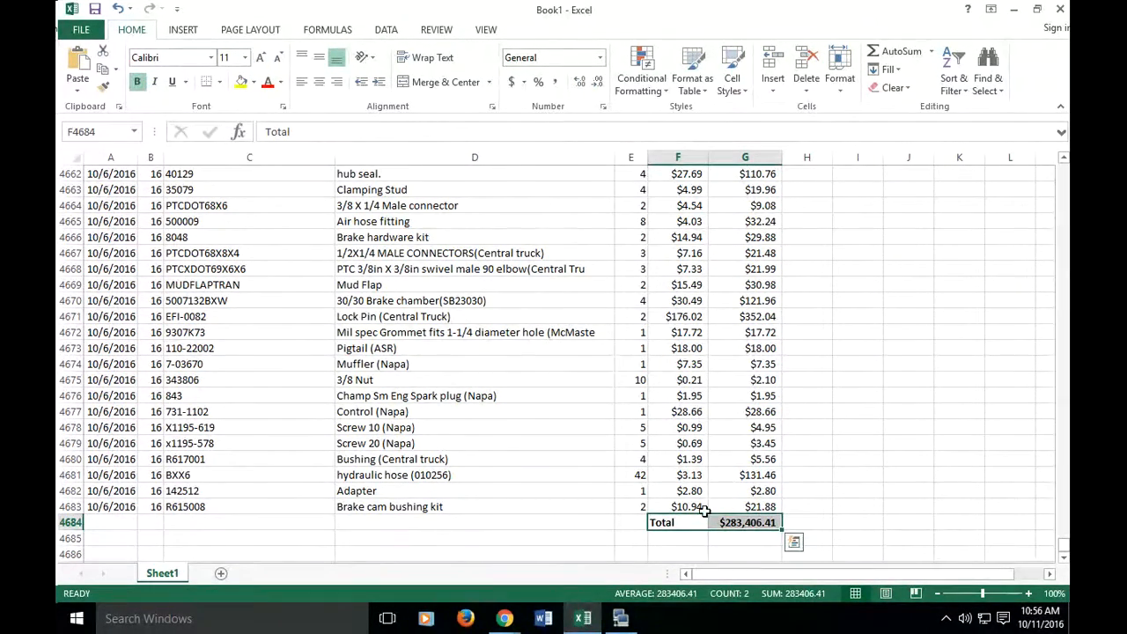
left_click(252, 82)
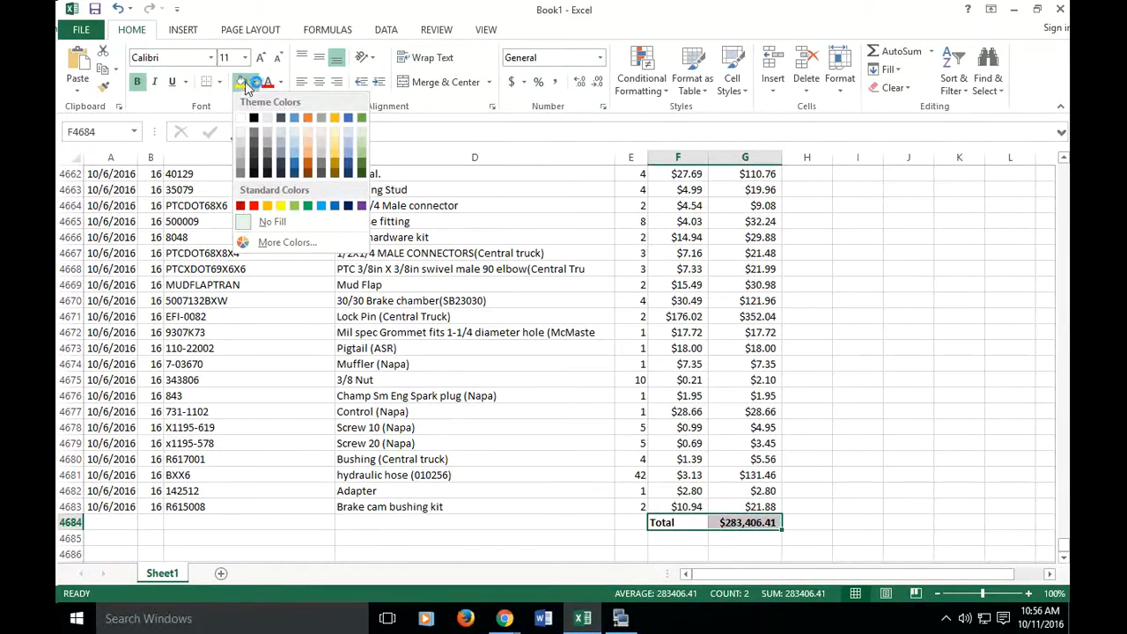
left_click(282, 207)
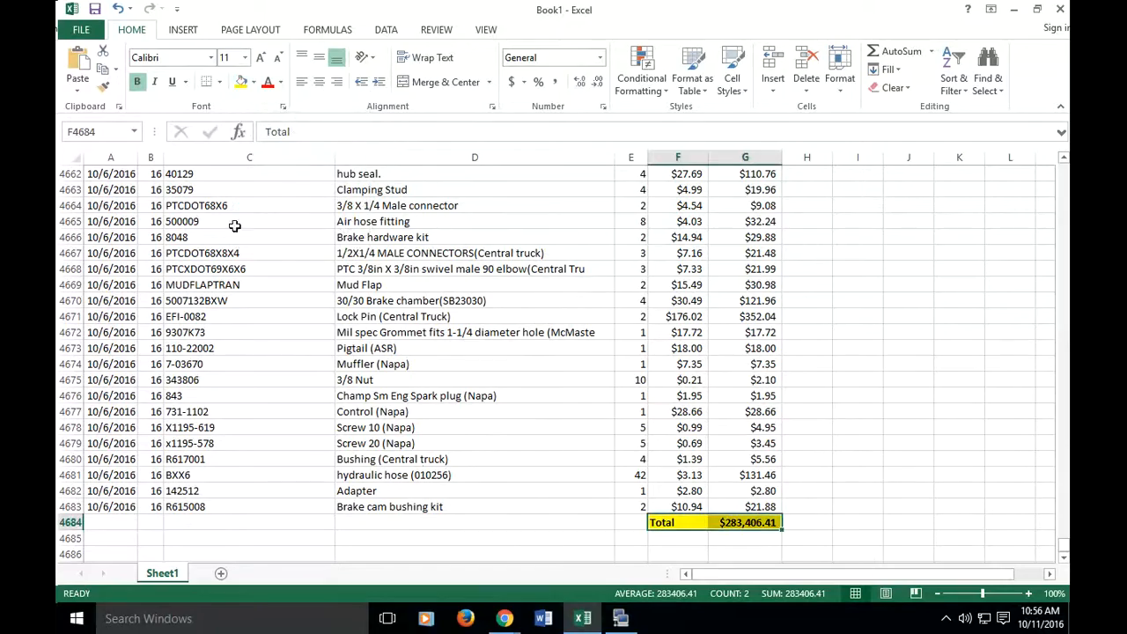
left_click(587, 523)
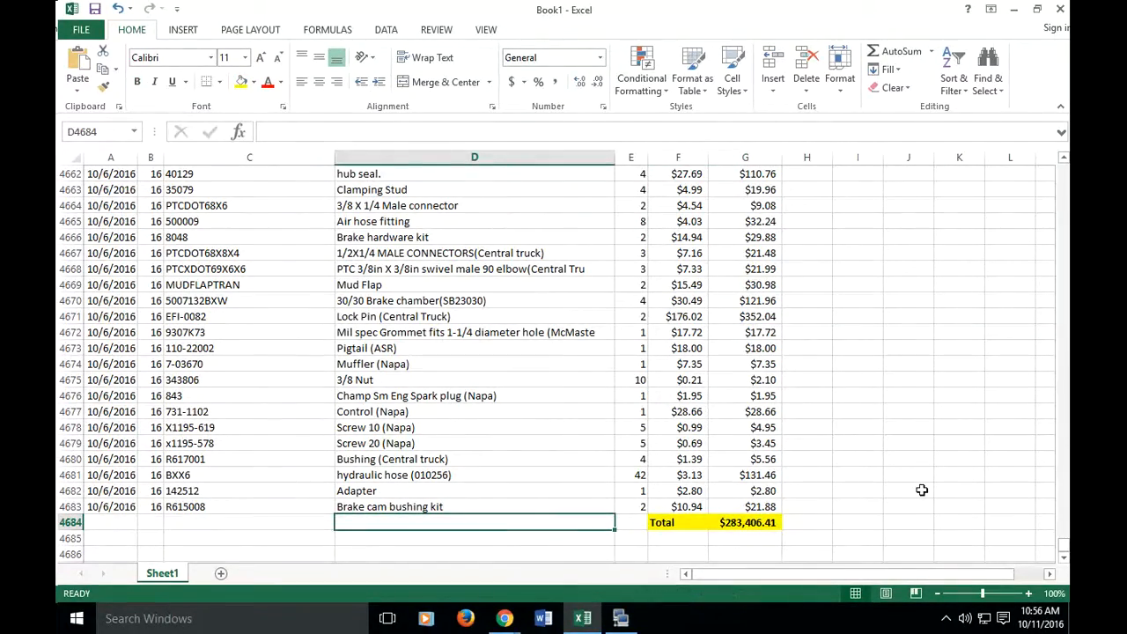
Make the header row 1 bold and center its column titles.
scroll(922, 490, "up", 20)
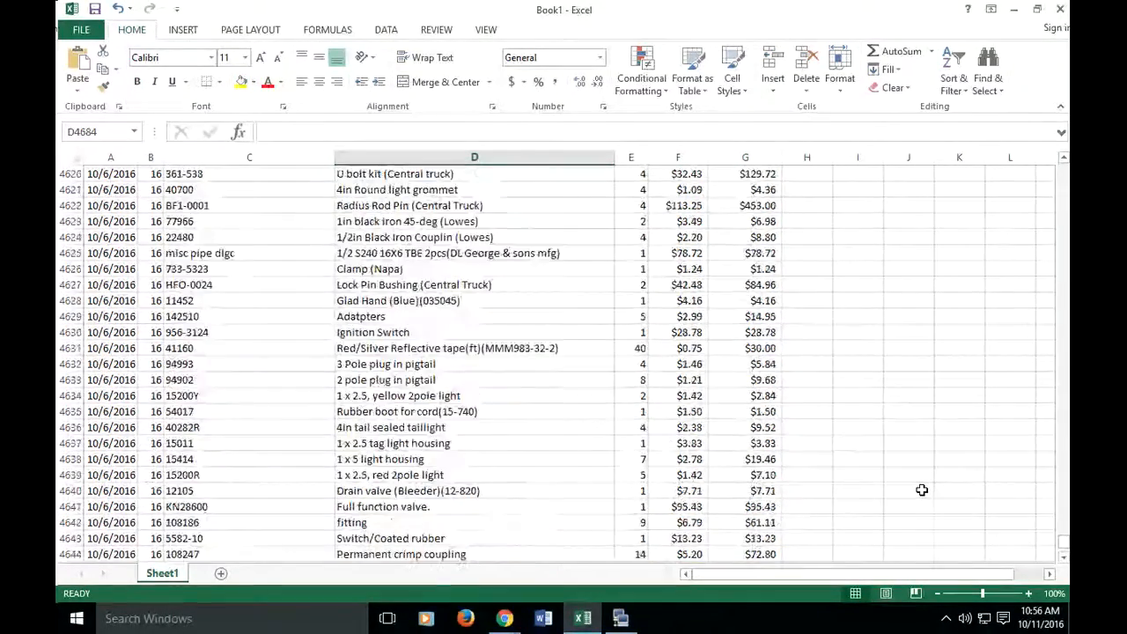
left_click_drag(1063, 539, 1063, 169)
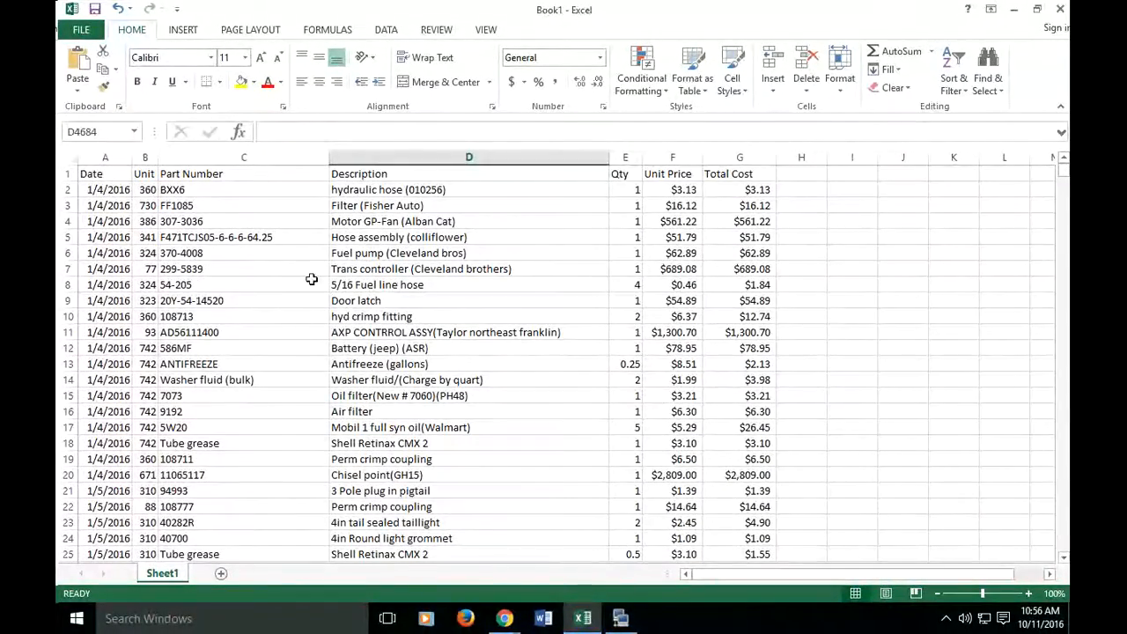
left_click(68, 174)
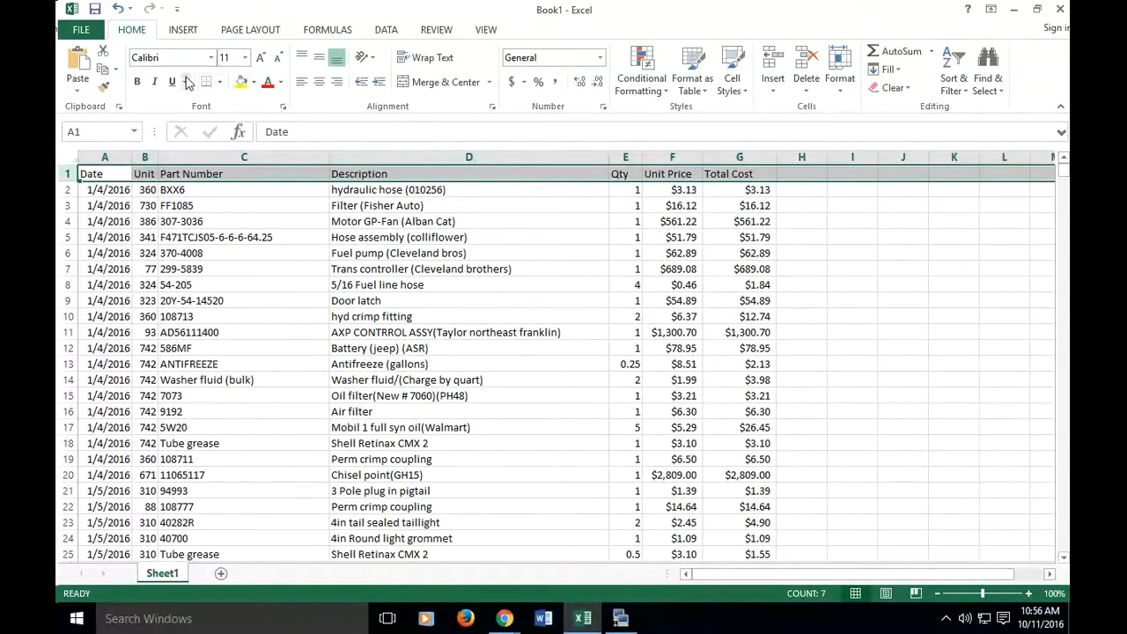
left_click(136, 81)
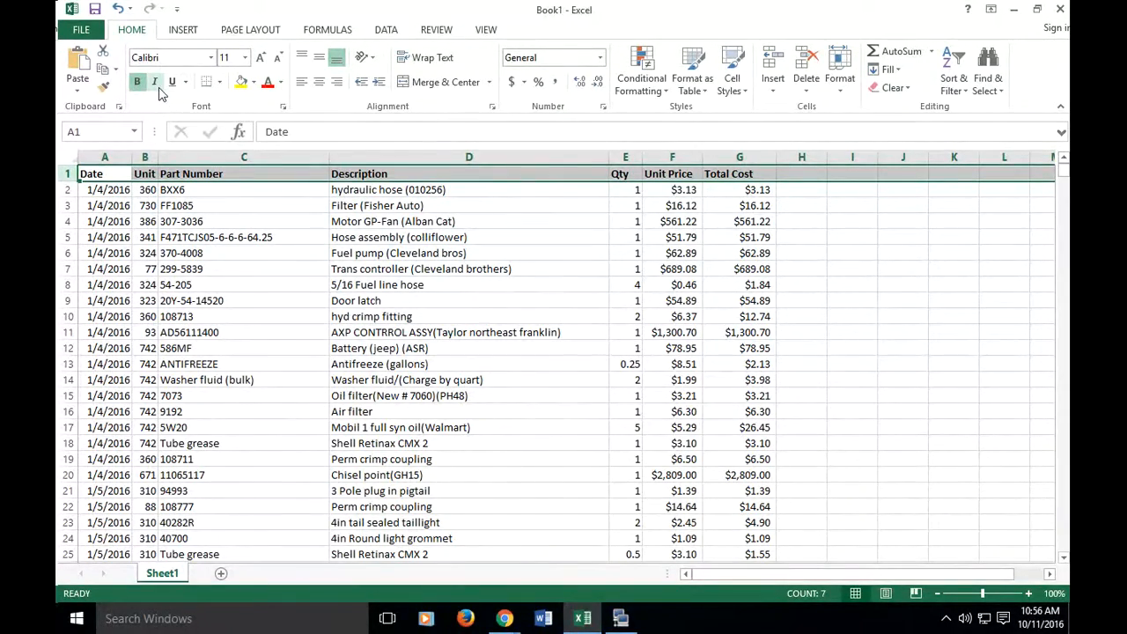
left_click(319, 84)
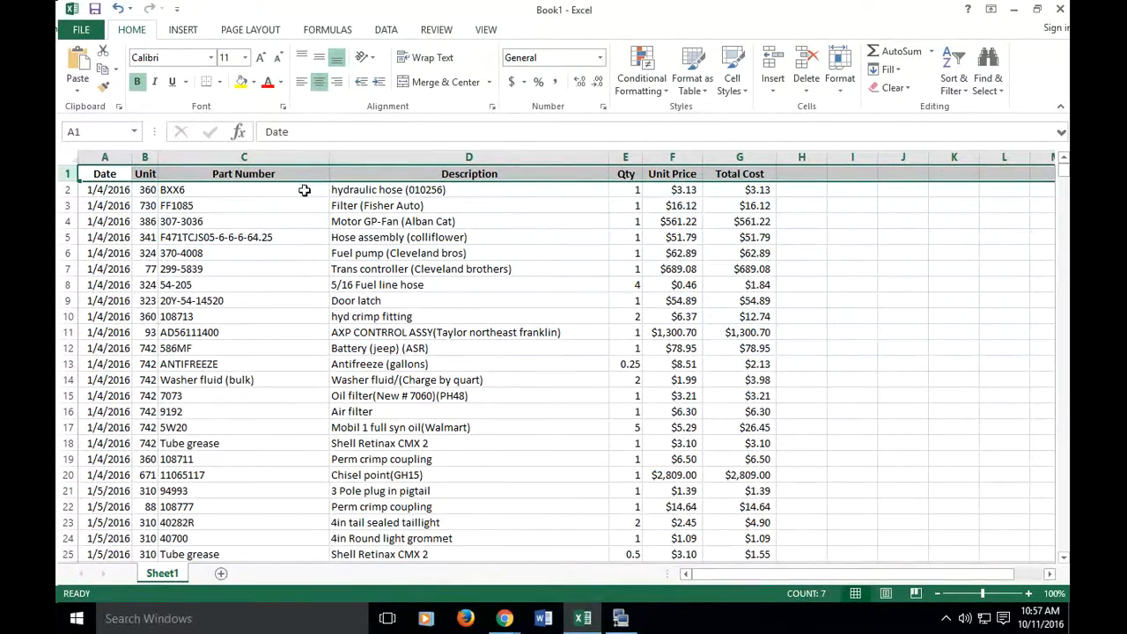
left_click(517, 267)
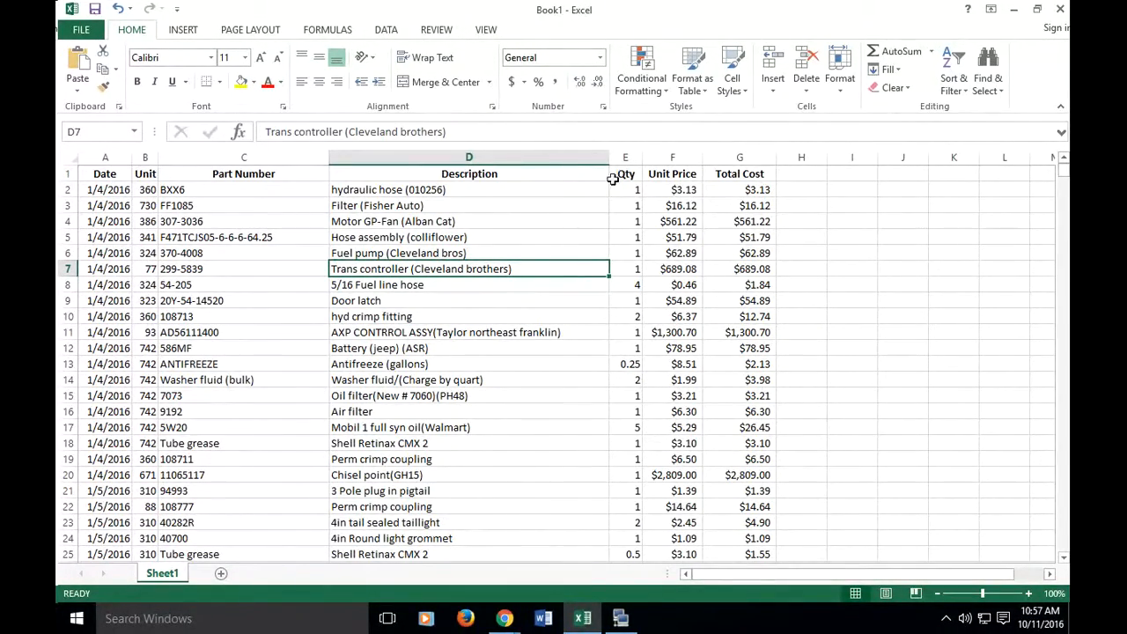
Narrow the Description and Part Number columns to fit their contents and widen the Unit column slightly.
left_click_drag(607, 157, 569, 158)
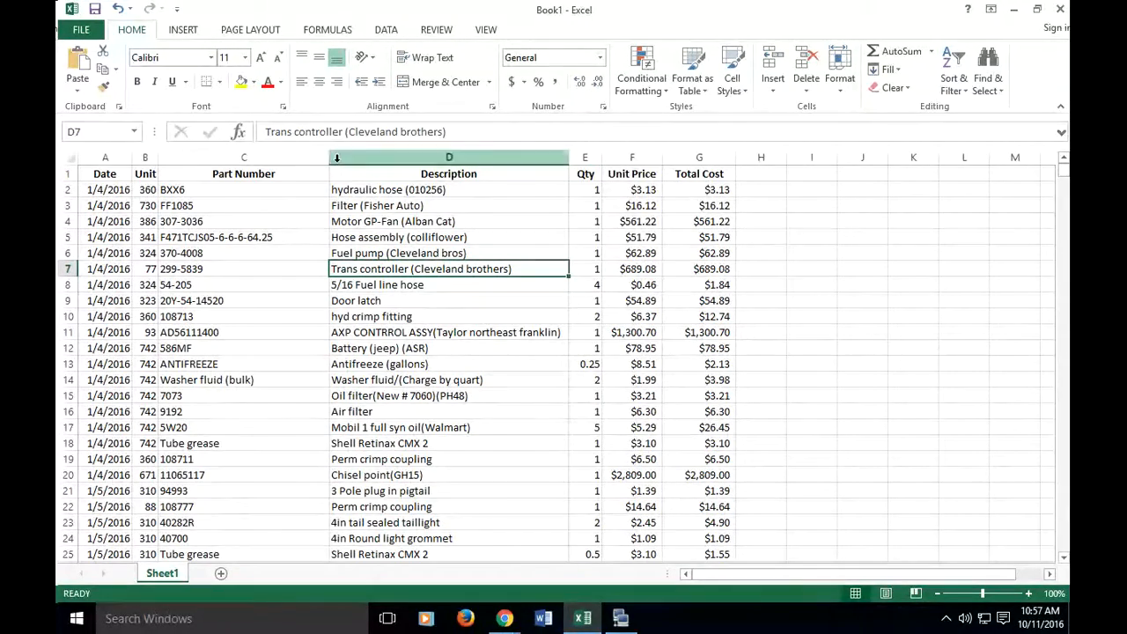
left_click_drag(325, 157, 281, 158)
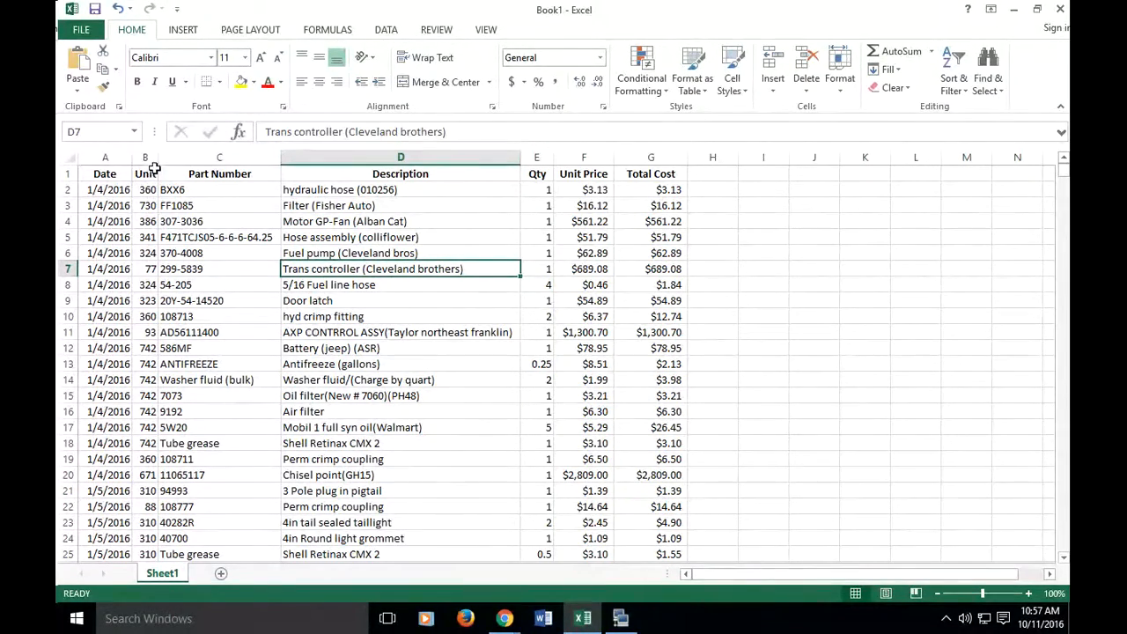
left_click_drag(156, 158, 164, 158)
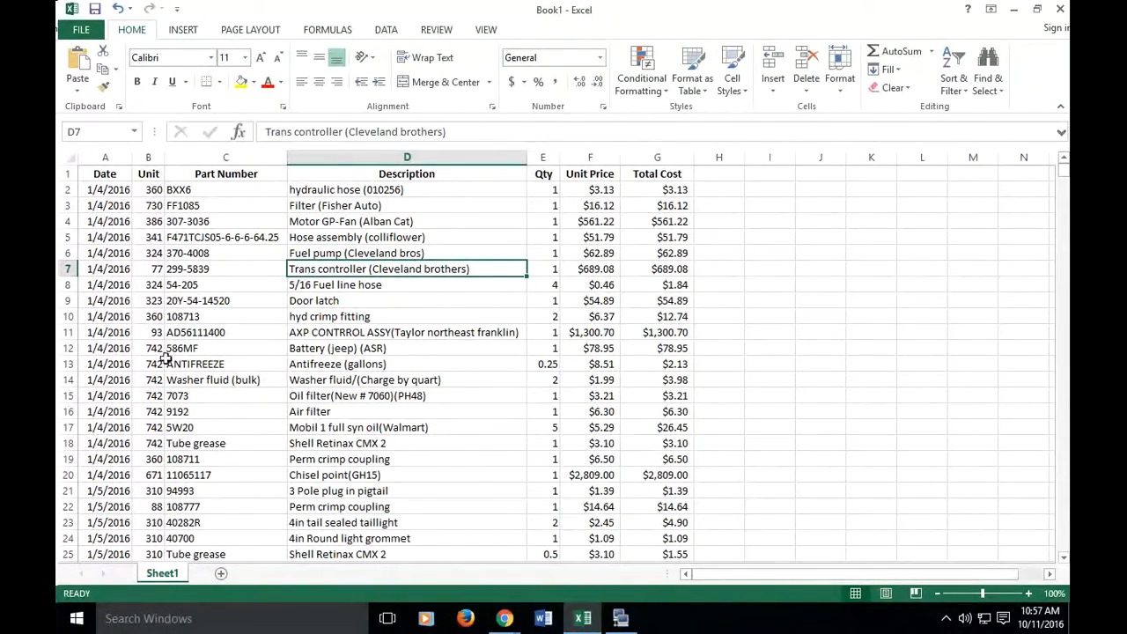
Center the contents of the entire Unit column.
left_click(150, 157)
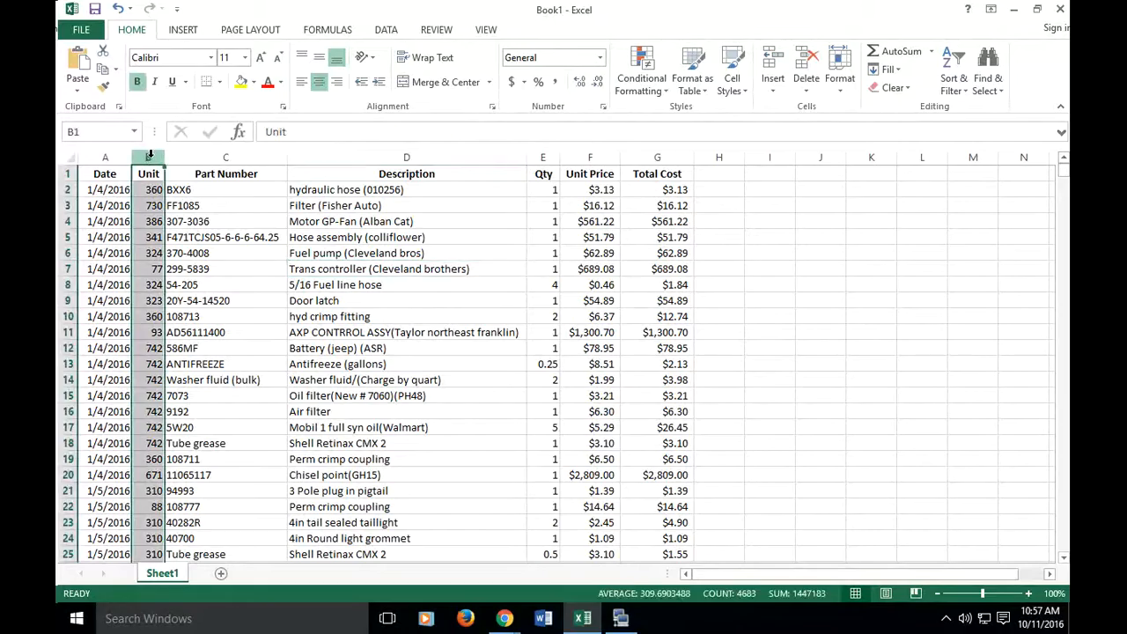
left_click(319, 82)
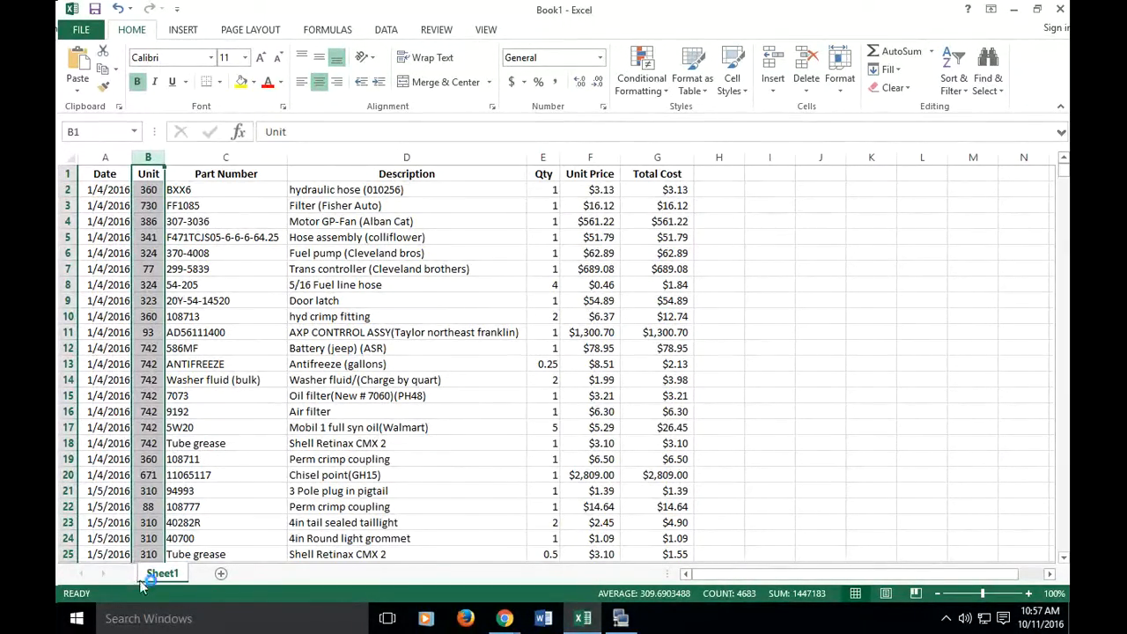
left_click(222, 222)
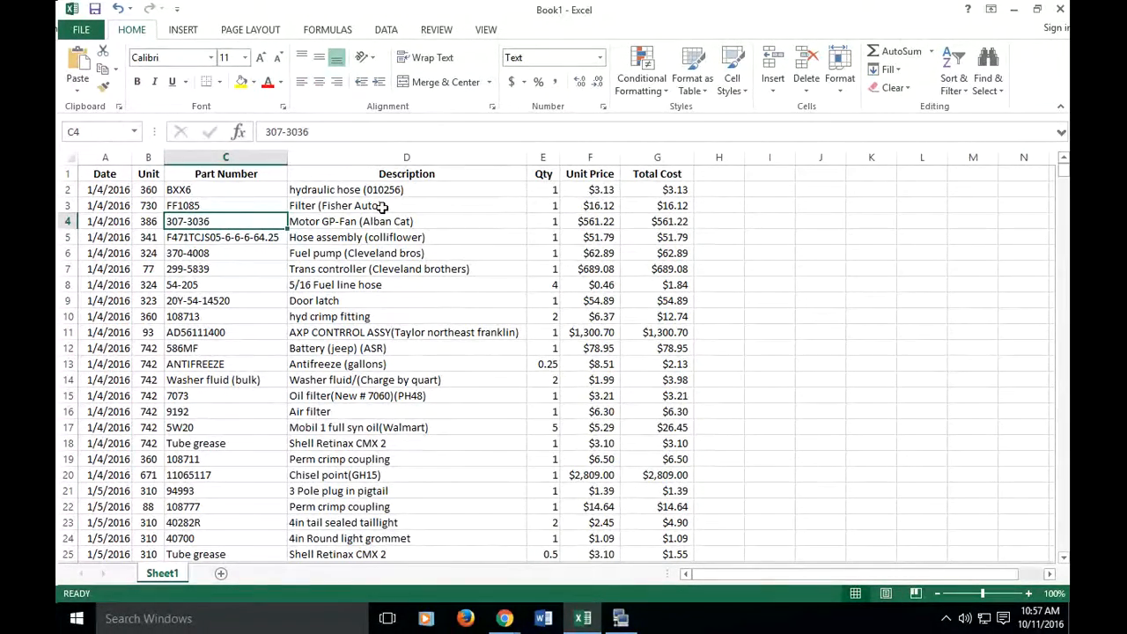
Rename the Qty header in E1 as Quantity and fit the column width to it.
left_click(553, 175)
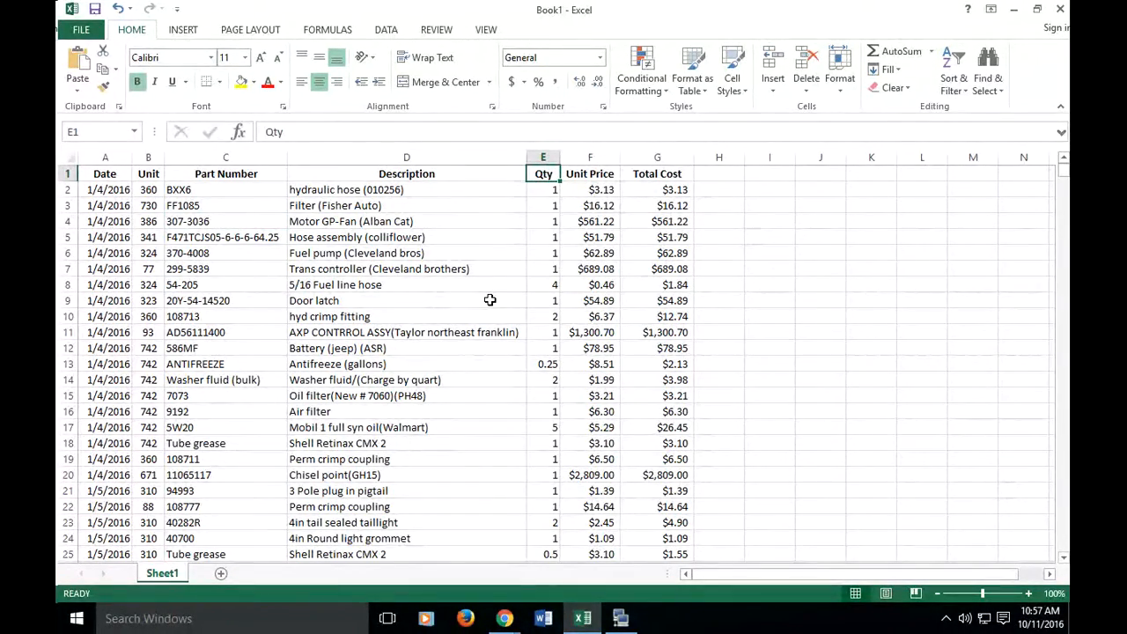
type("Q")
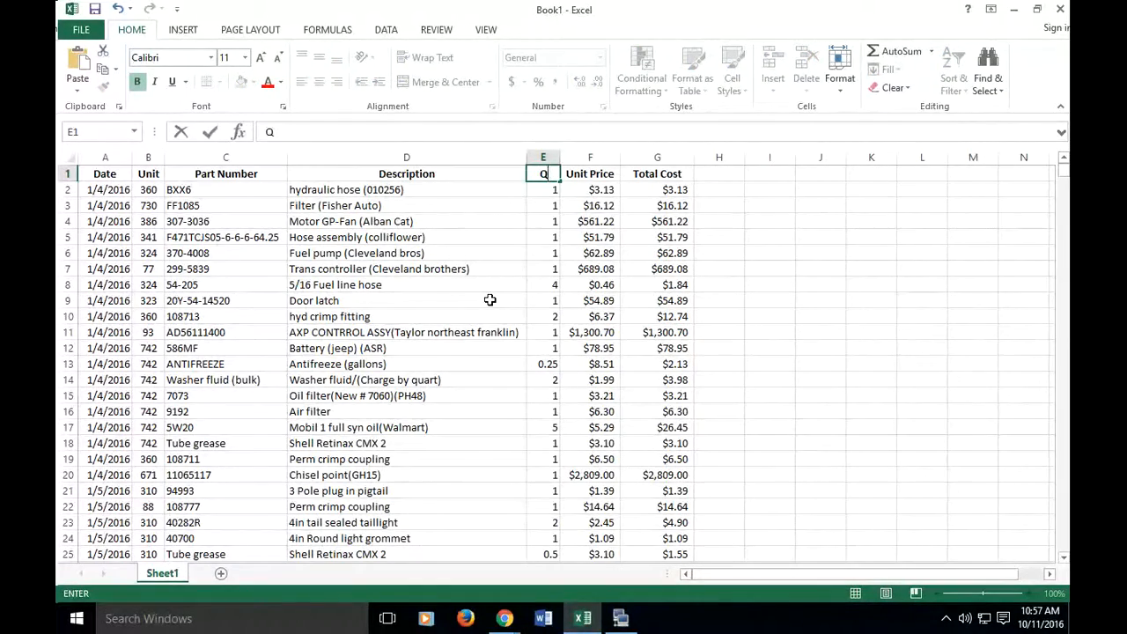
type("uantit")
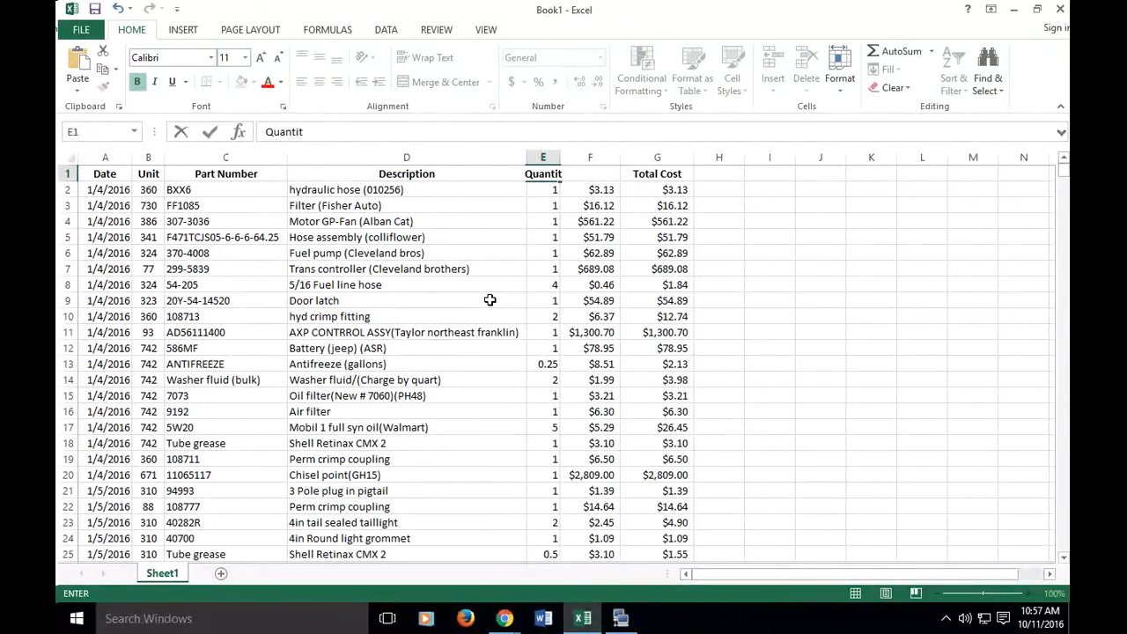
type("y")
key("Return")
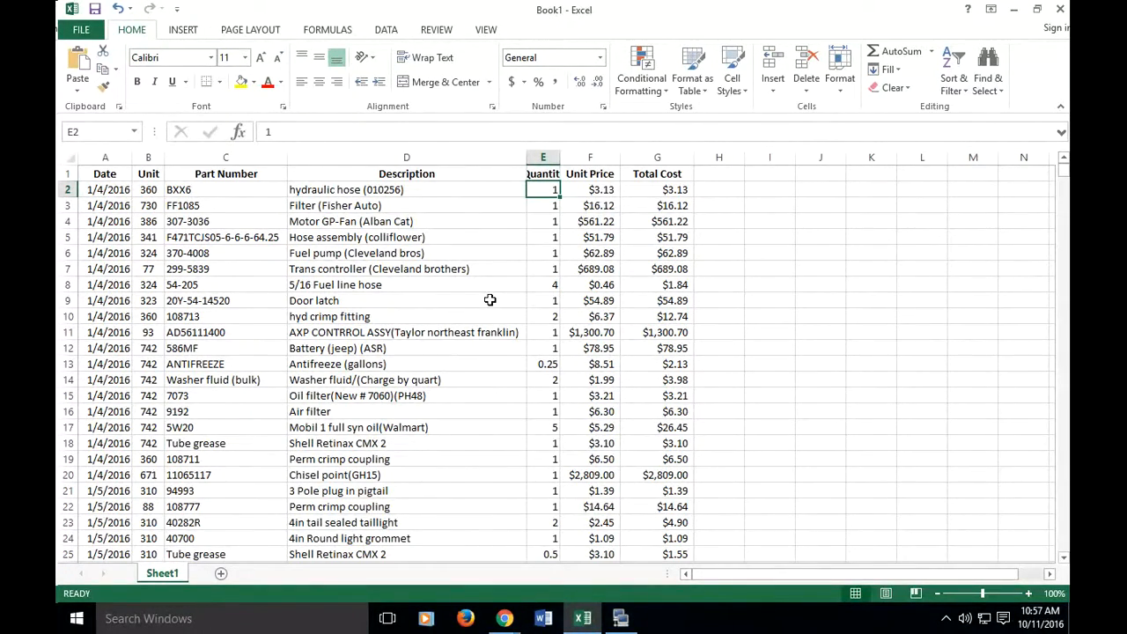
double_click(558, 157)
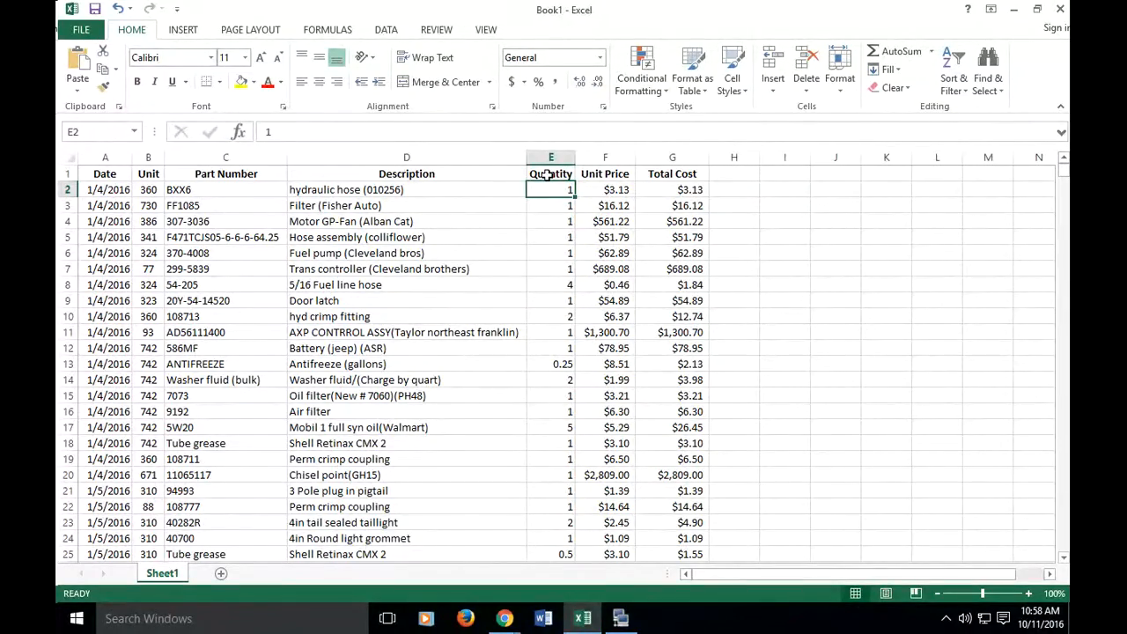
Change the header in E1 to QTY and fit the column width to its contents.
left_click(548, 175)
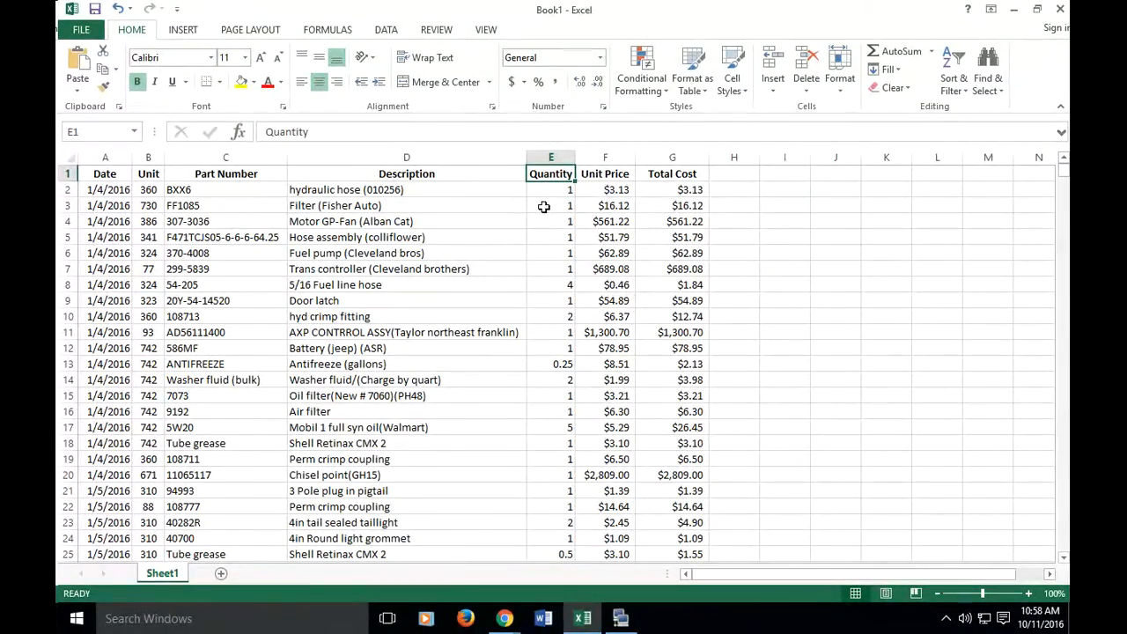
type("QTY")
key("Return")
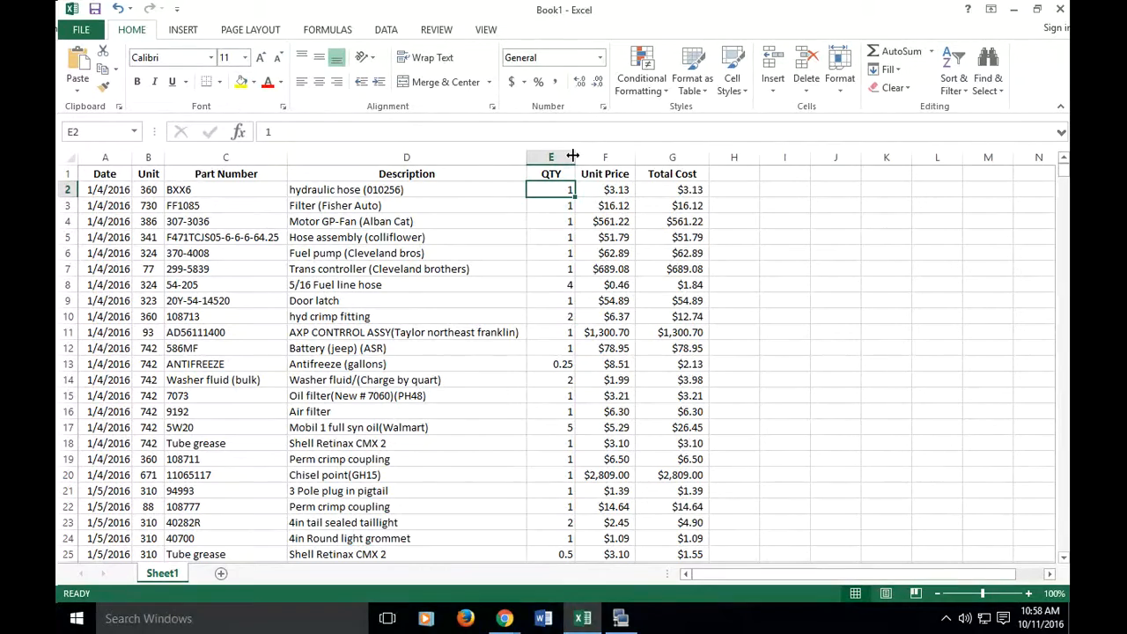
double_click(572, 156)
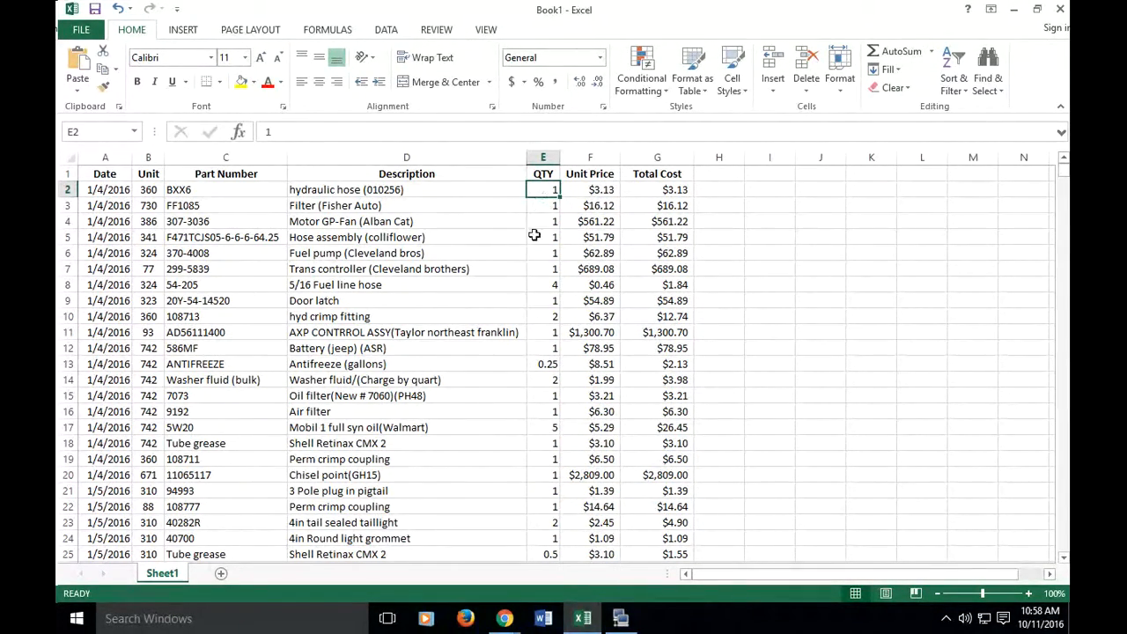
left_click(469, 226)
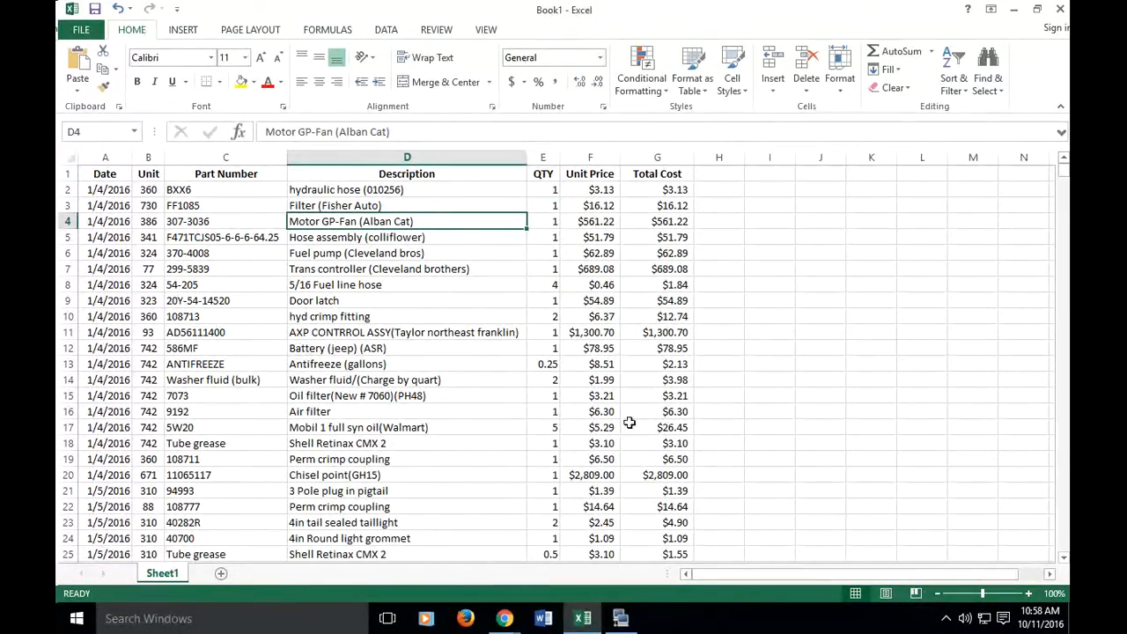
Insert a blank row above the header row and merge and center cells A1:G1.
left_click(66, 173)
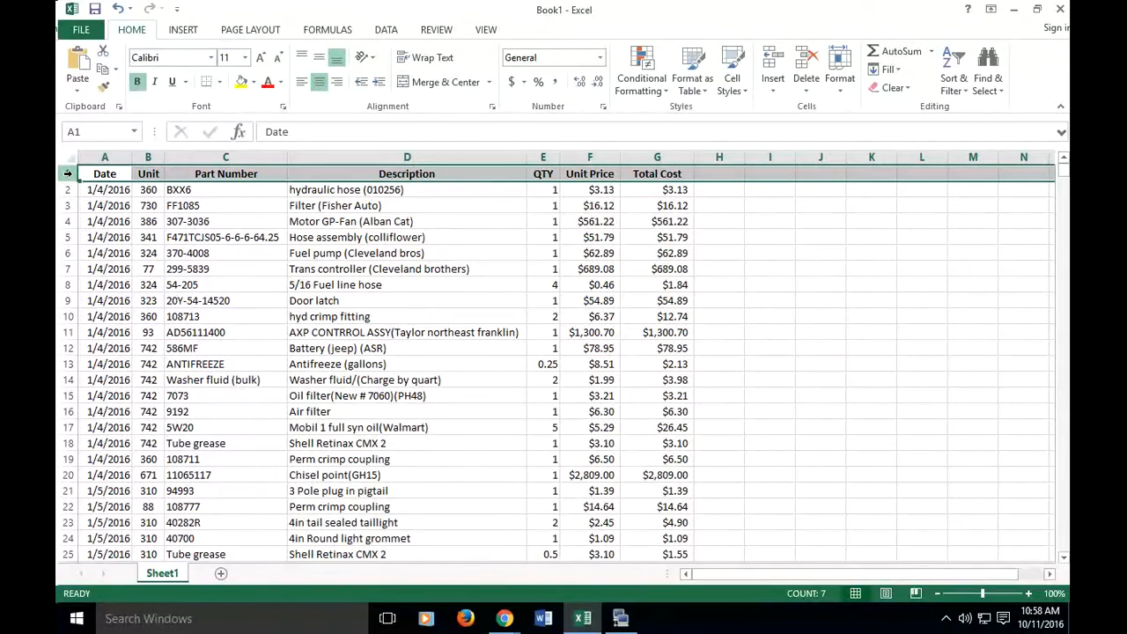
right_click(67, 173)
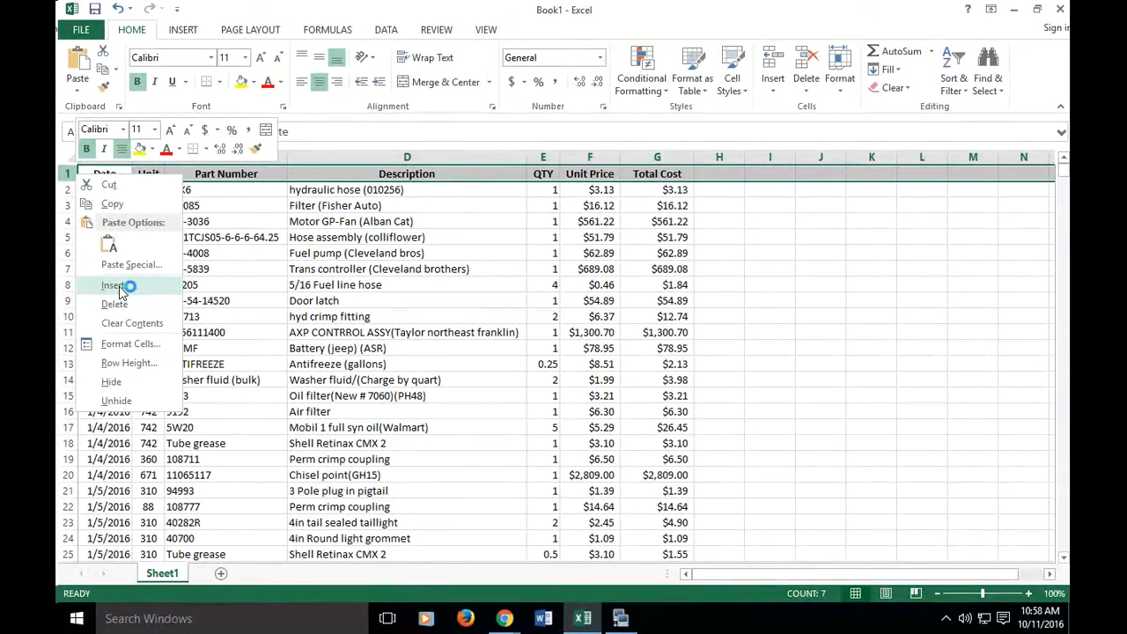
left_click(115, 286)
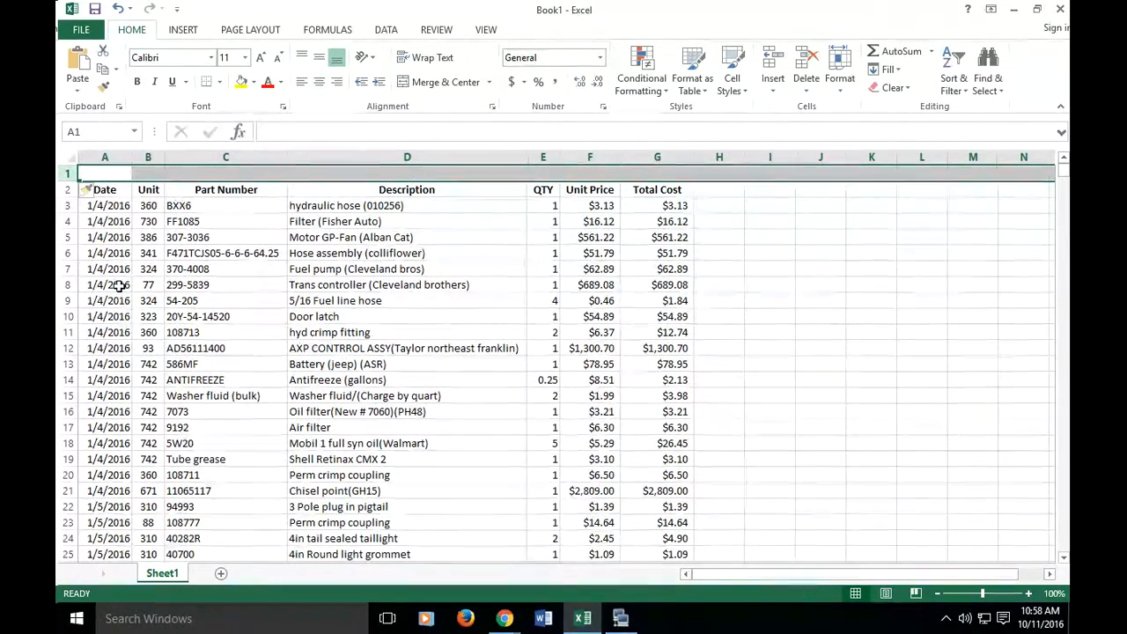
left_click(532, 233)
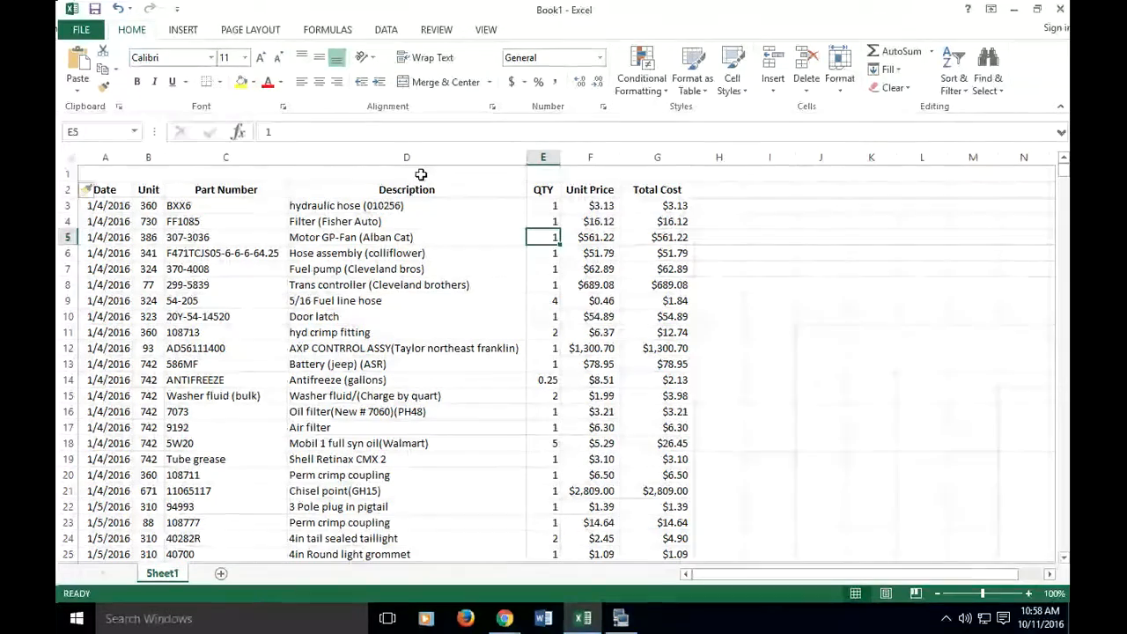
left_click_drag(106, 173, 646, 180)
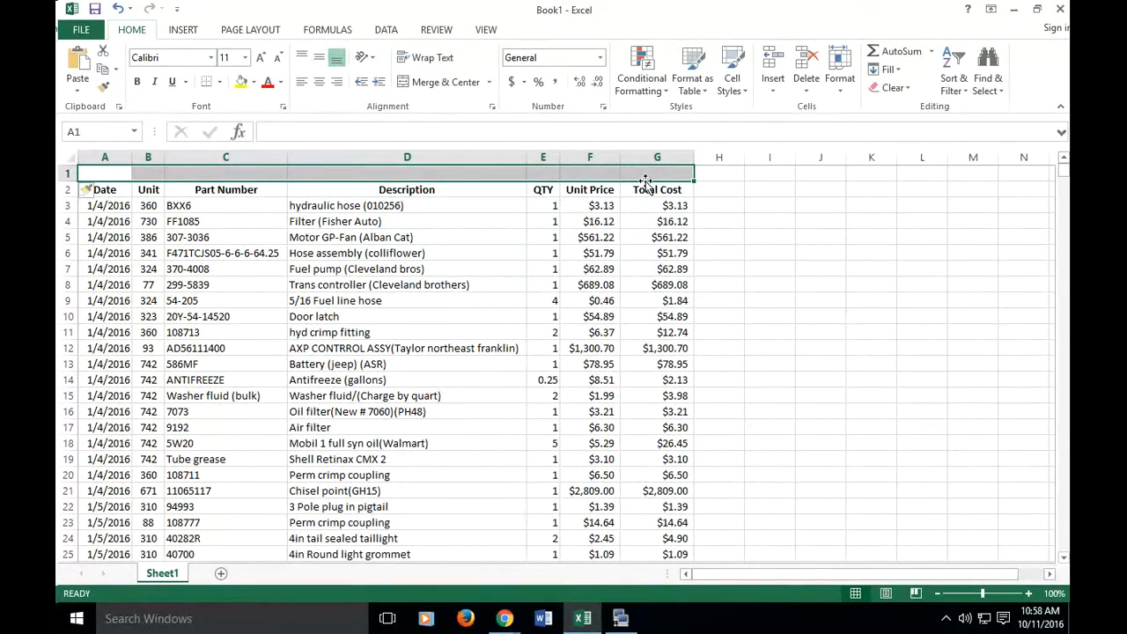
left_click(421, 84)
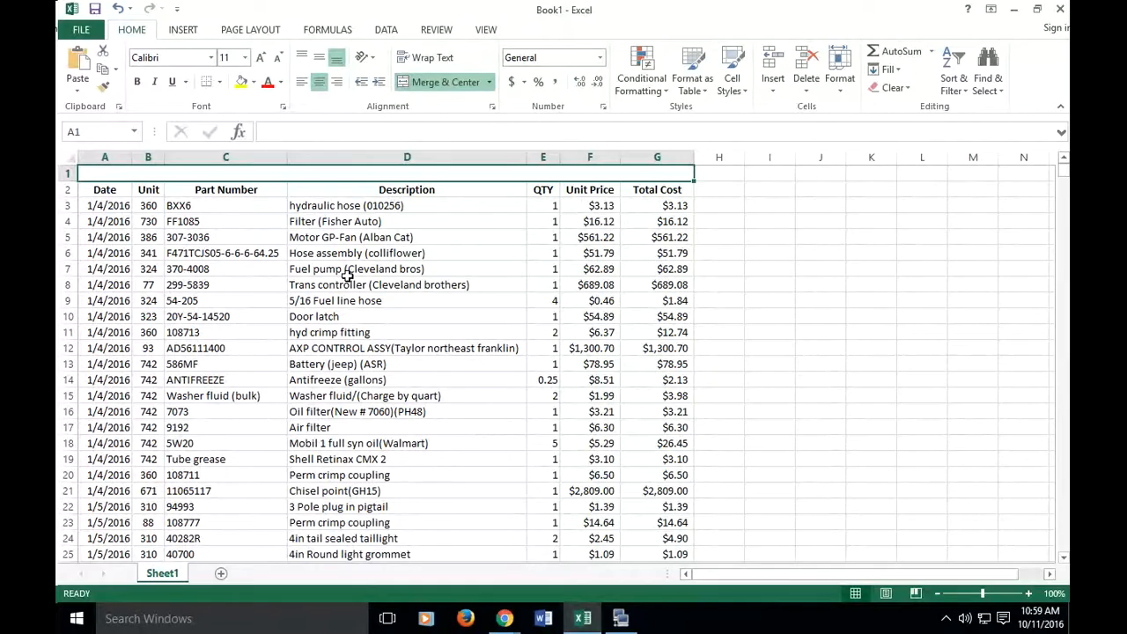
Enter the title Construction Parts Used Year To Date in the merged cell A1.
type("Con")
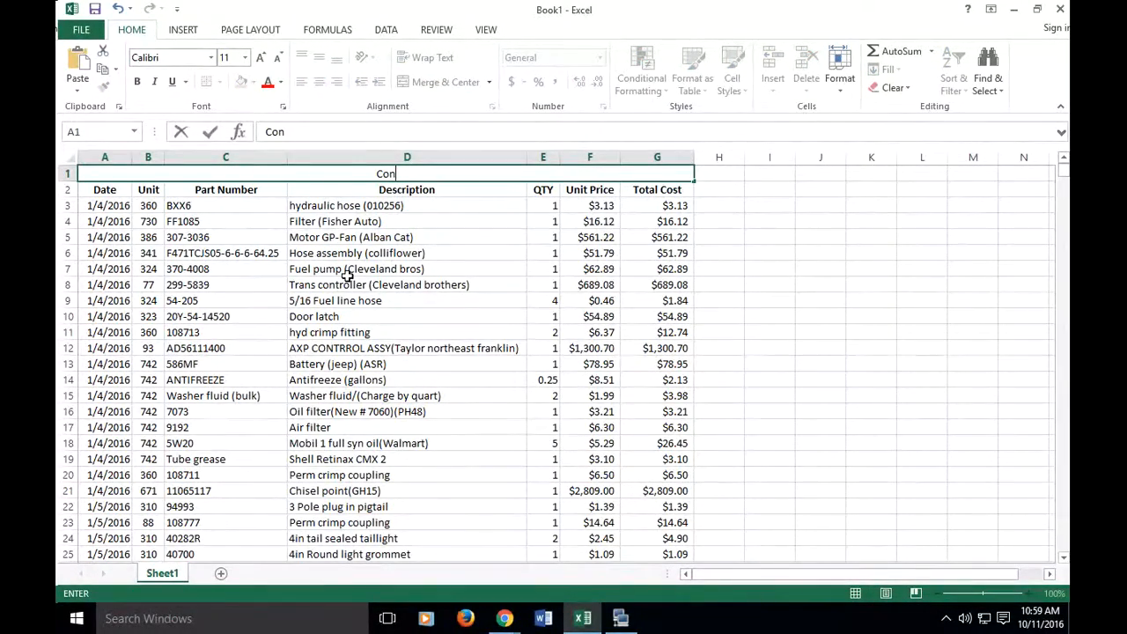
type("structio")
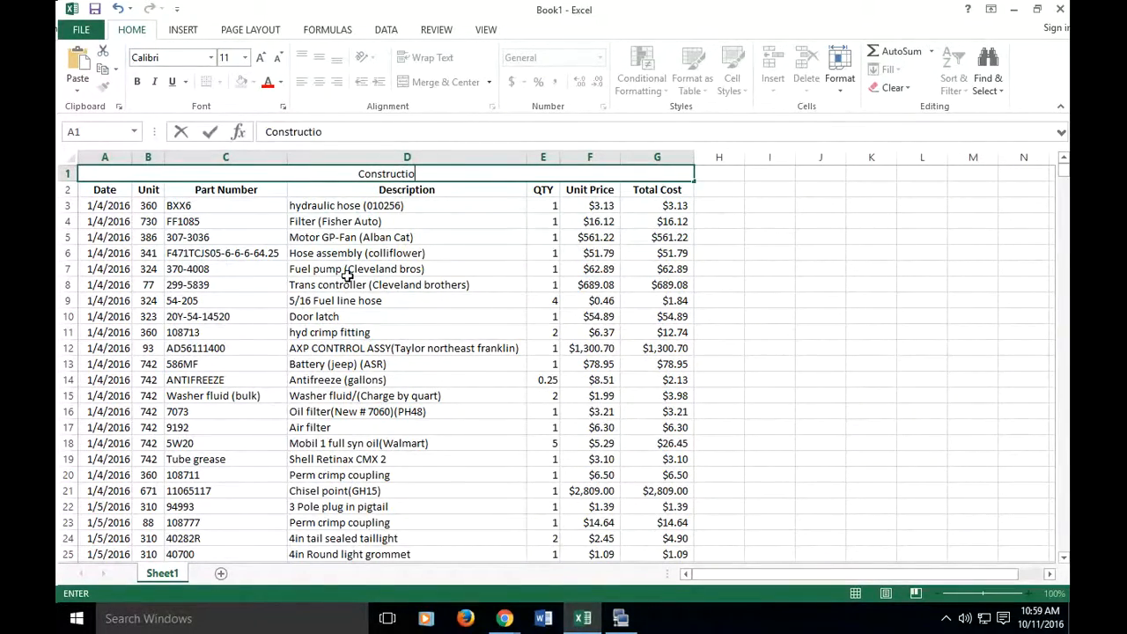
type("n Par")
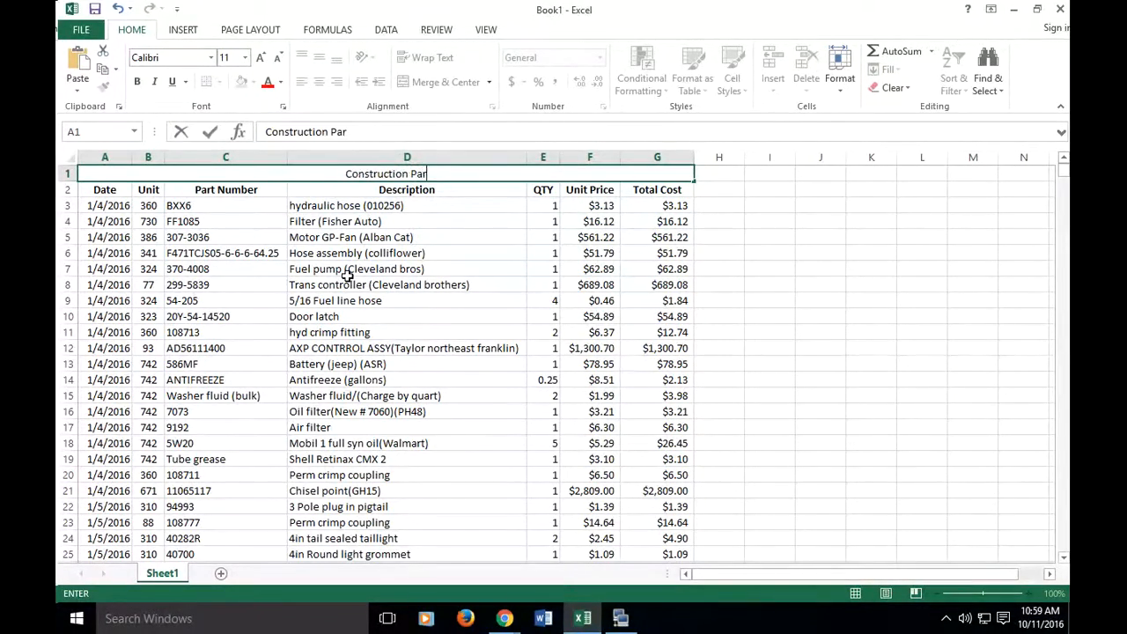
type("ts Used ")
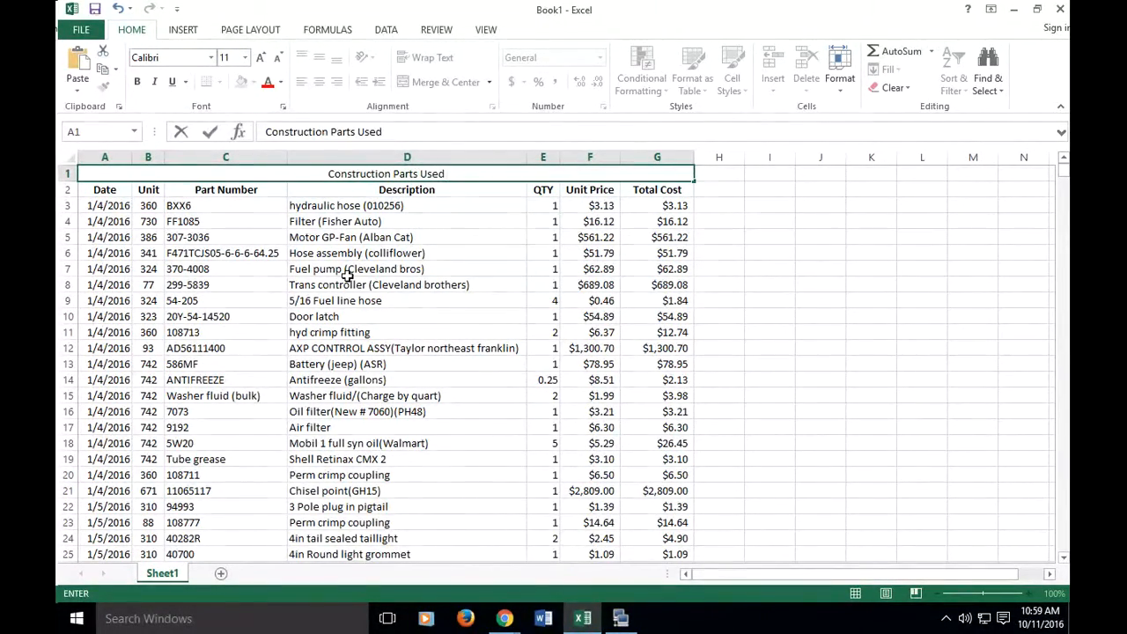
type("Year")
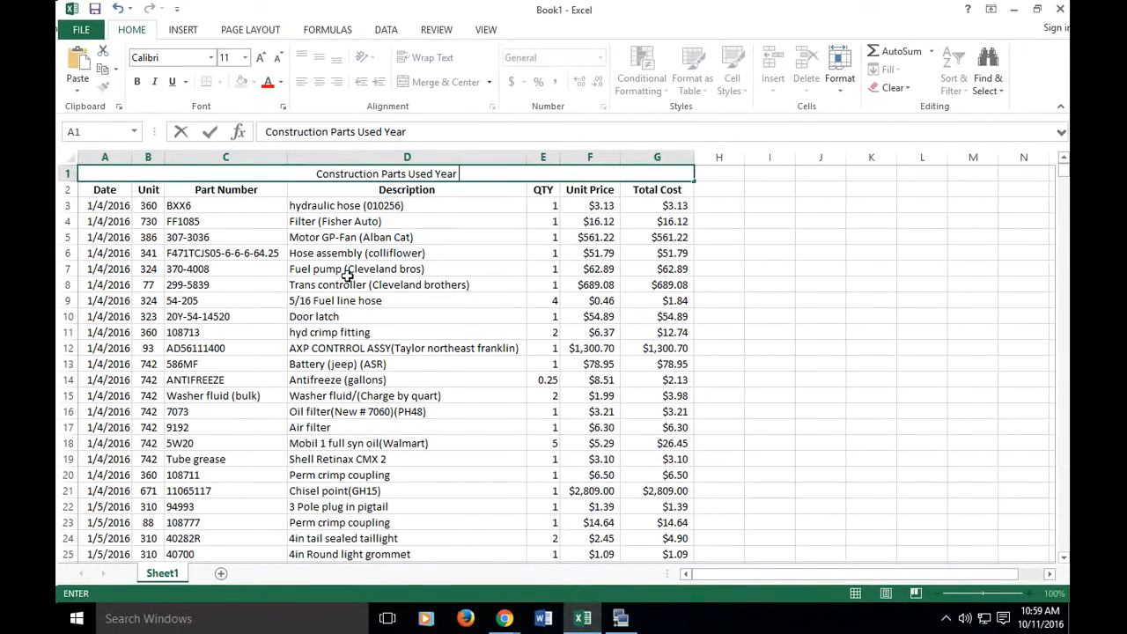
type(" T o")
key("BackSpace")
key("BackSpace")
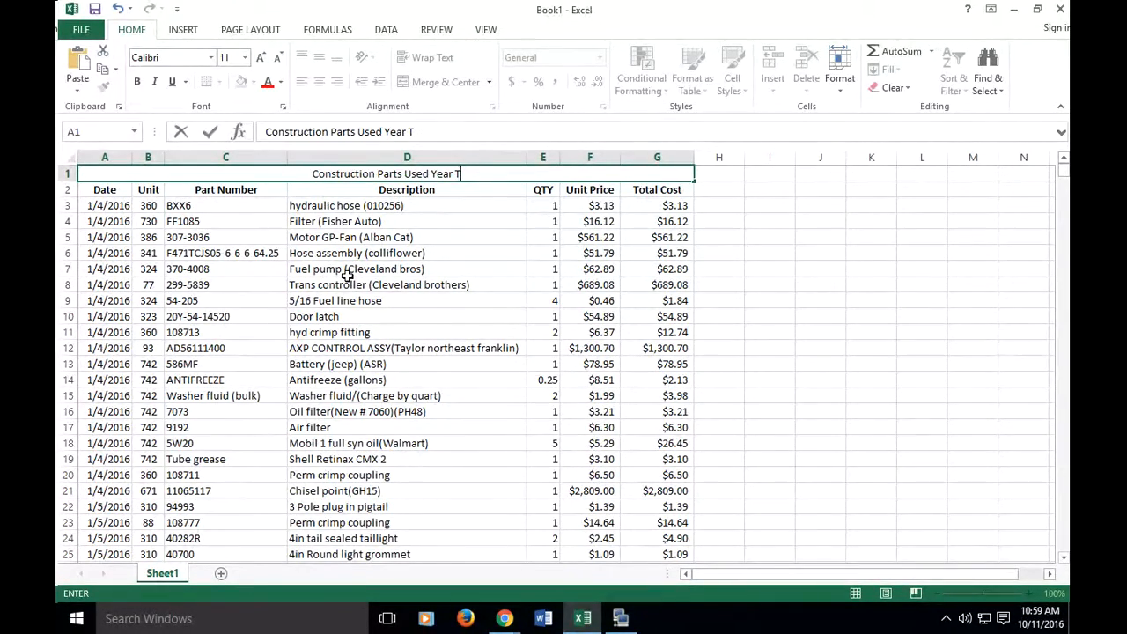
type("o")
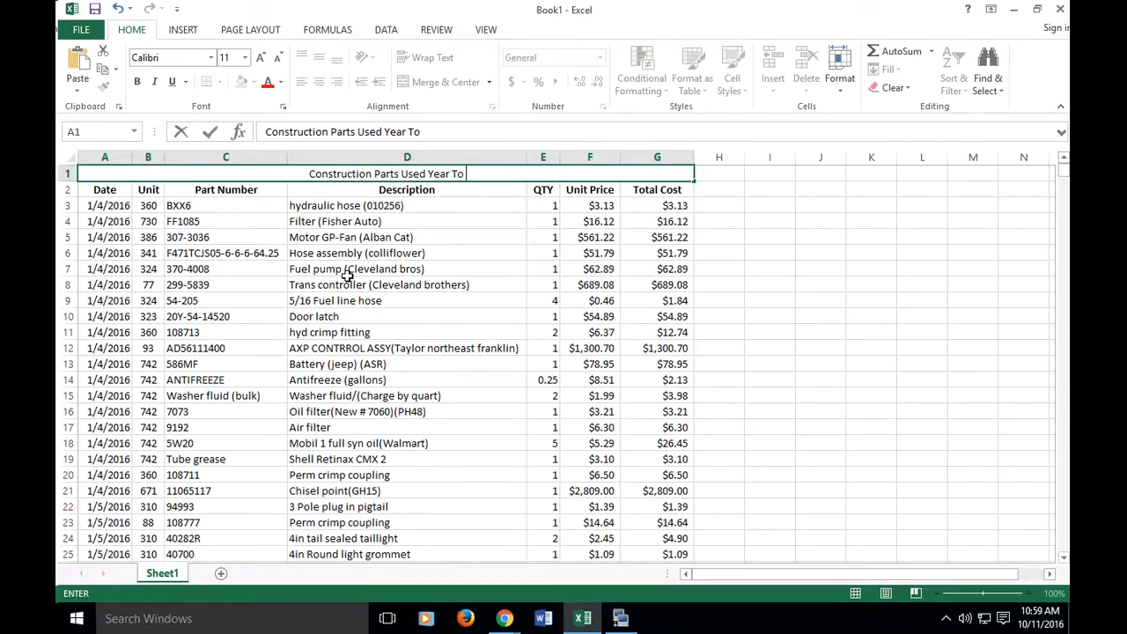
type(" Date")
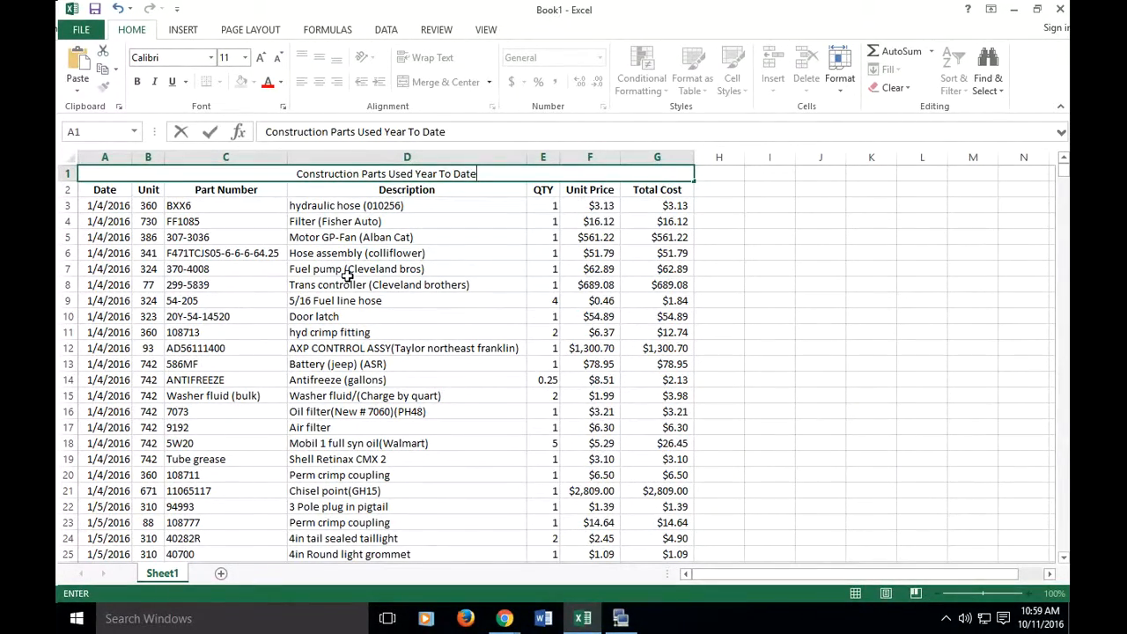
key("Return")
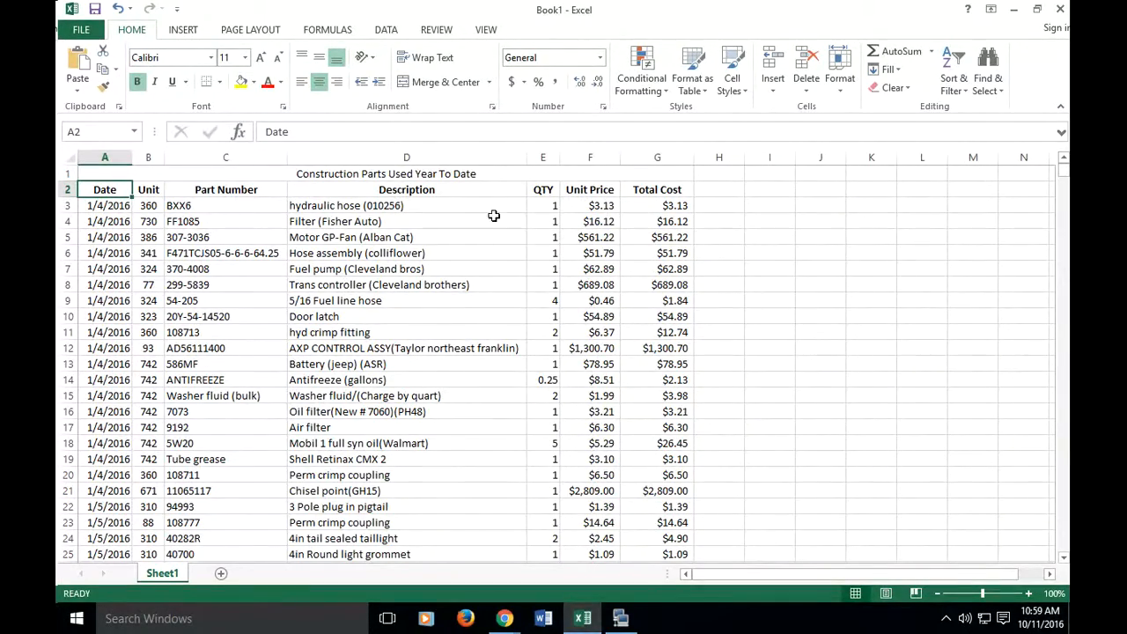
Enlarge the title in A1 to font size 20 and make it bold.
left_click(466, 174)
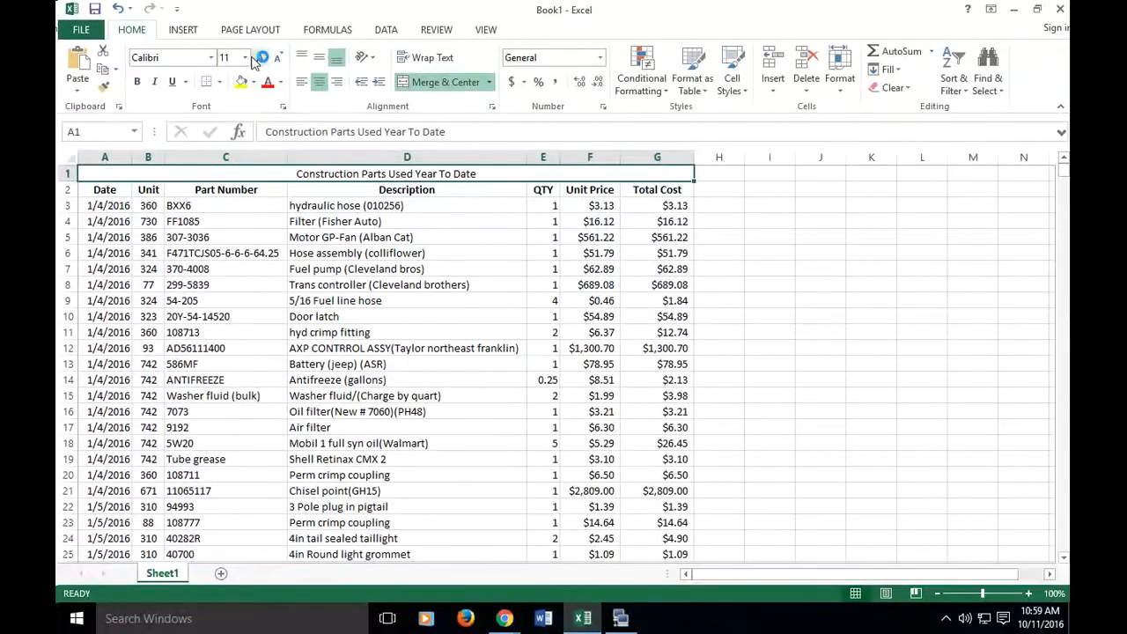
left_click(263, 58)
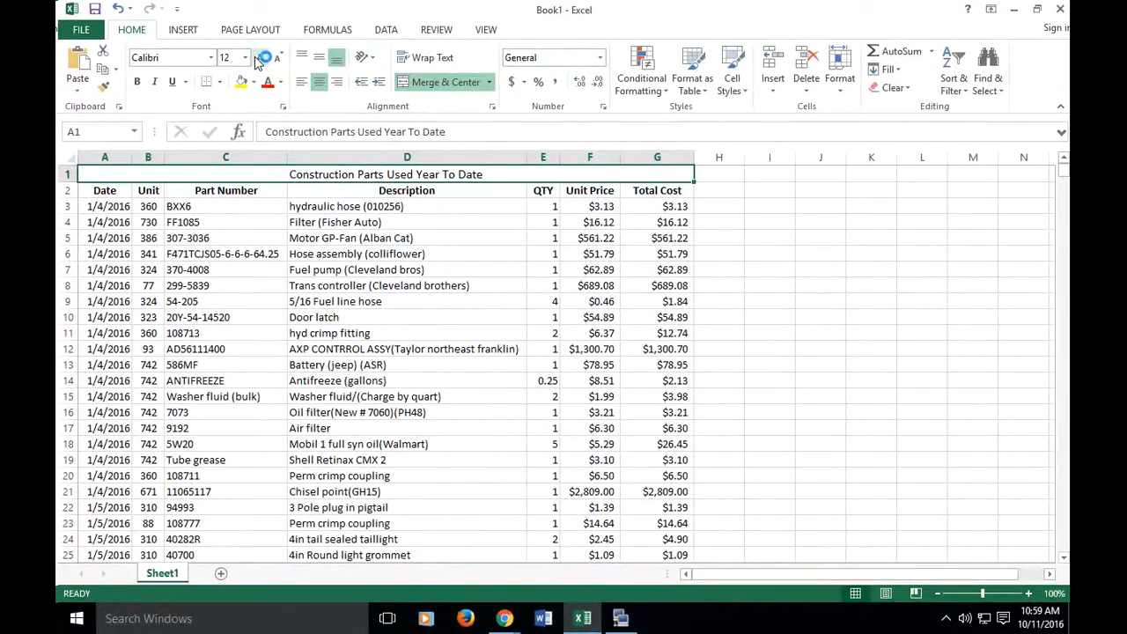
left_click(263, 57)
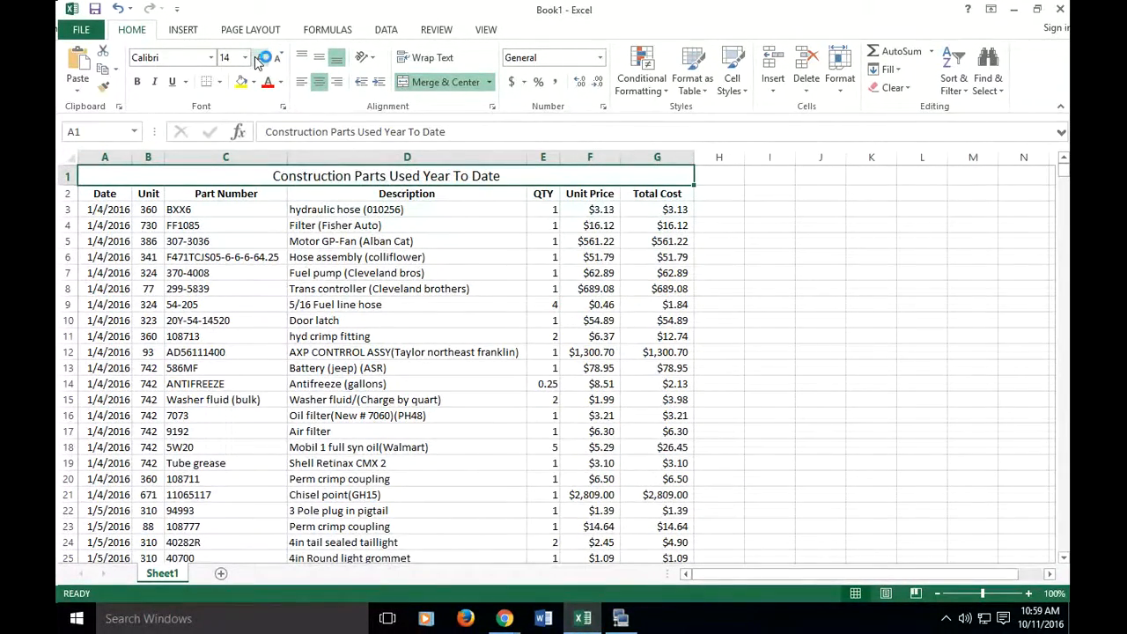
left_click(263, 57)
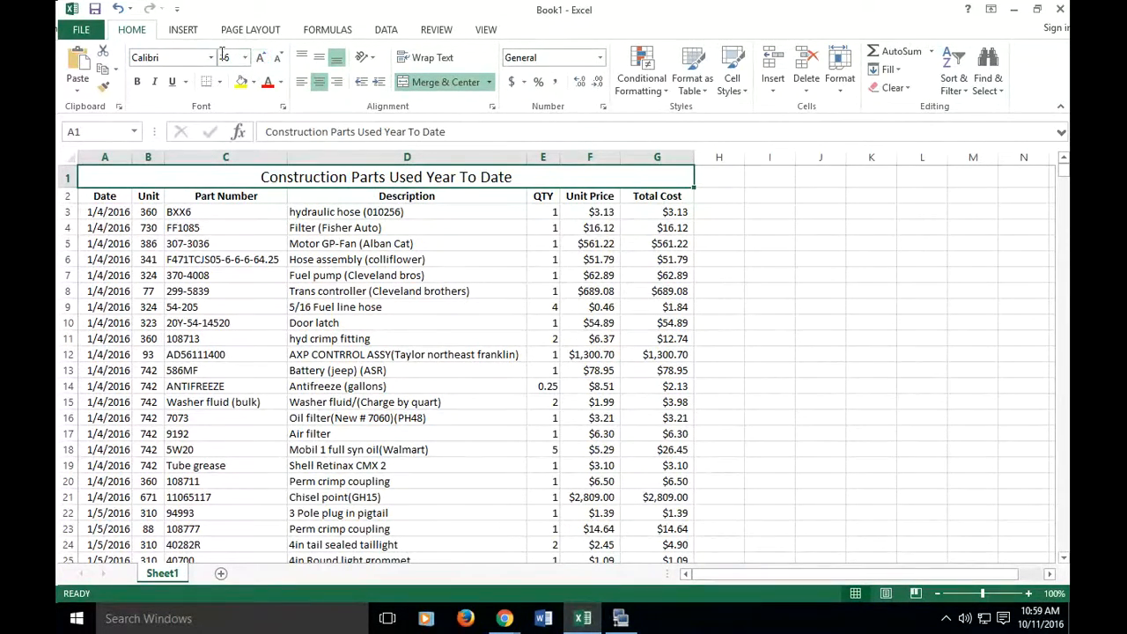
left_click(260, 60)
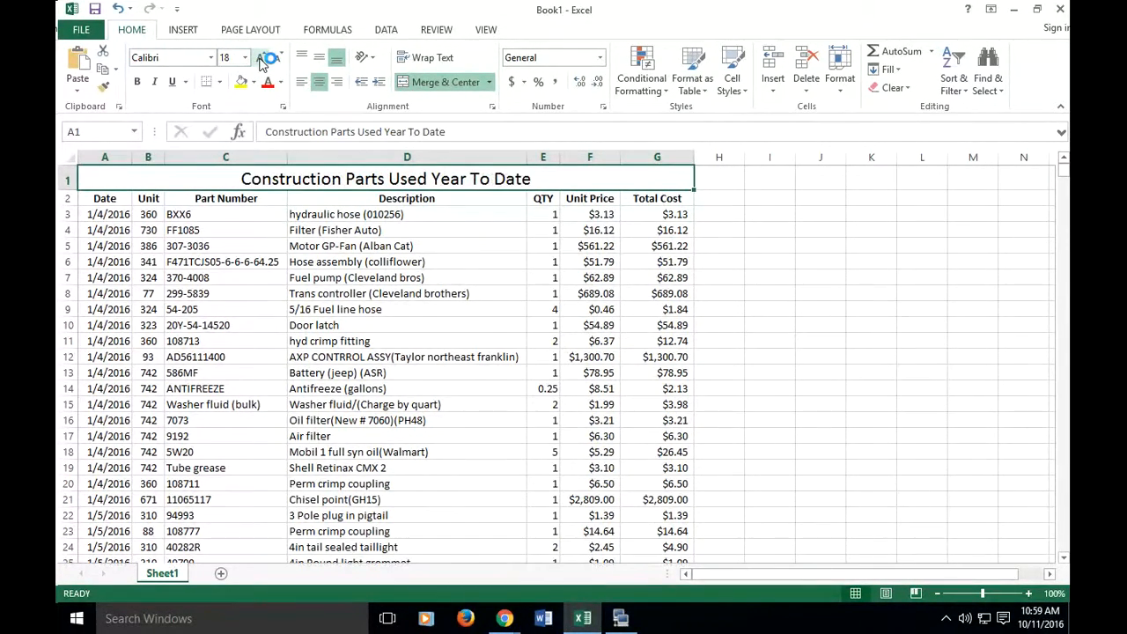
left_click(260, 58)
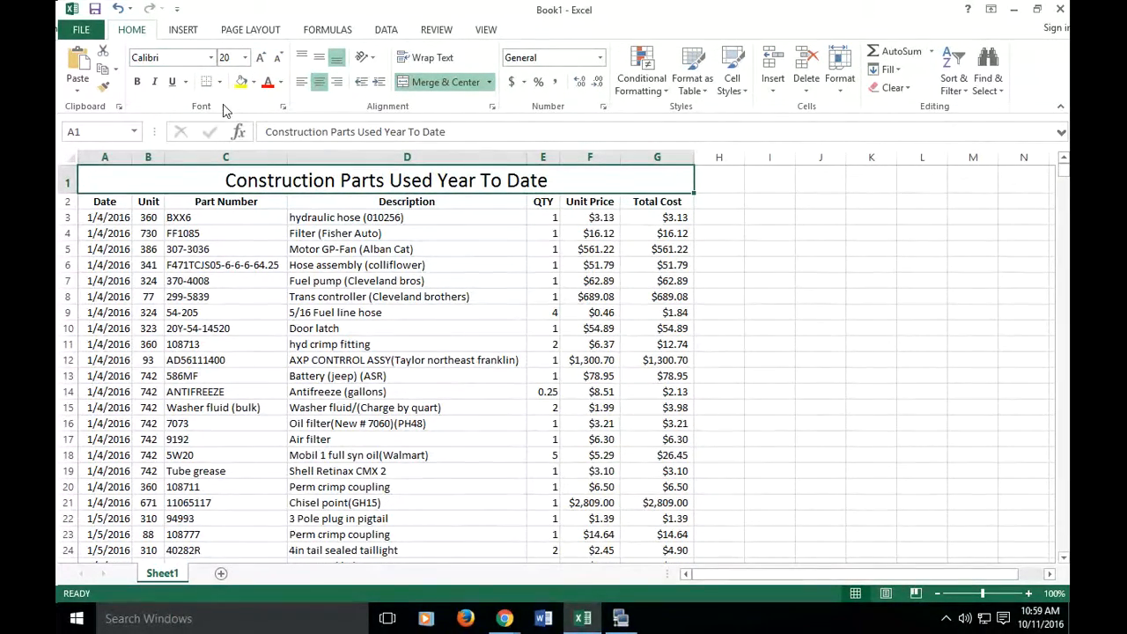
left_click(138, 82)
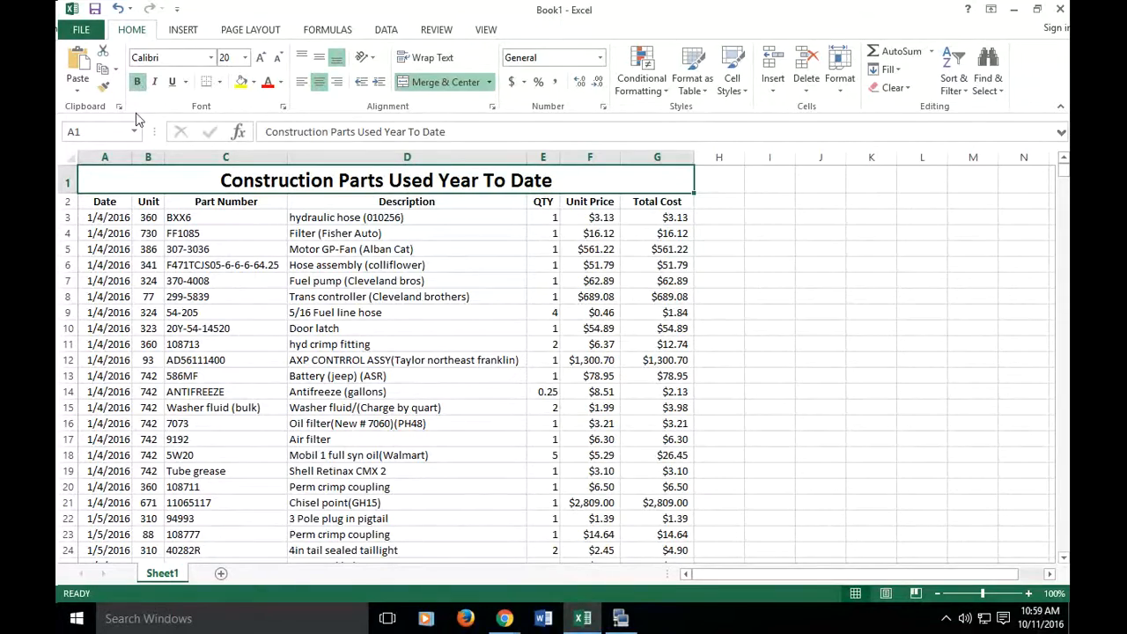
left_click(280, 293)
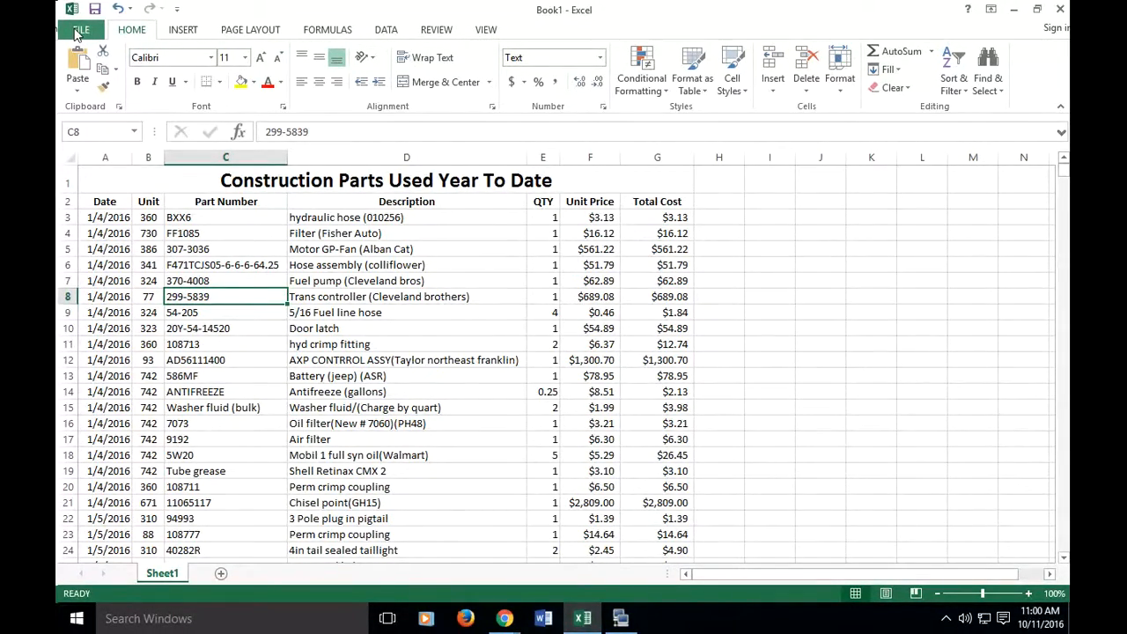
Set up printing on the HP Designjet 500PS 42 by HP with all columns fitted on one page.
left_click(77, 31)
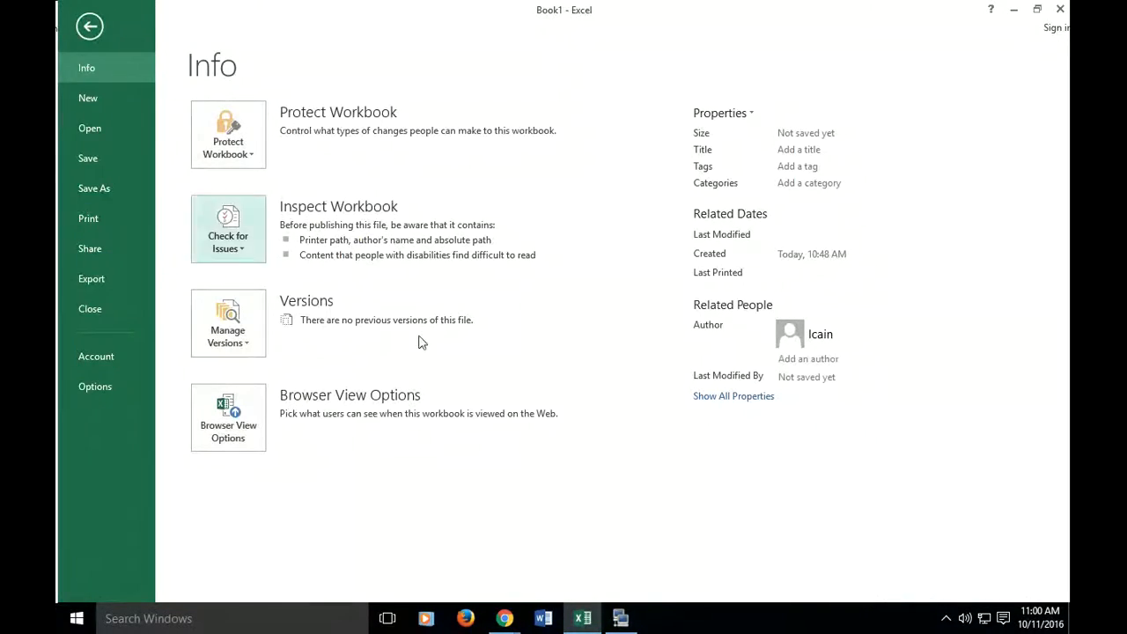
left_click(80, 217)
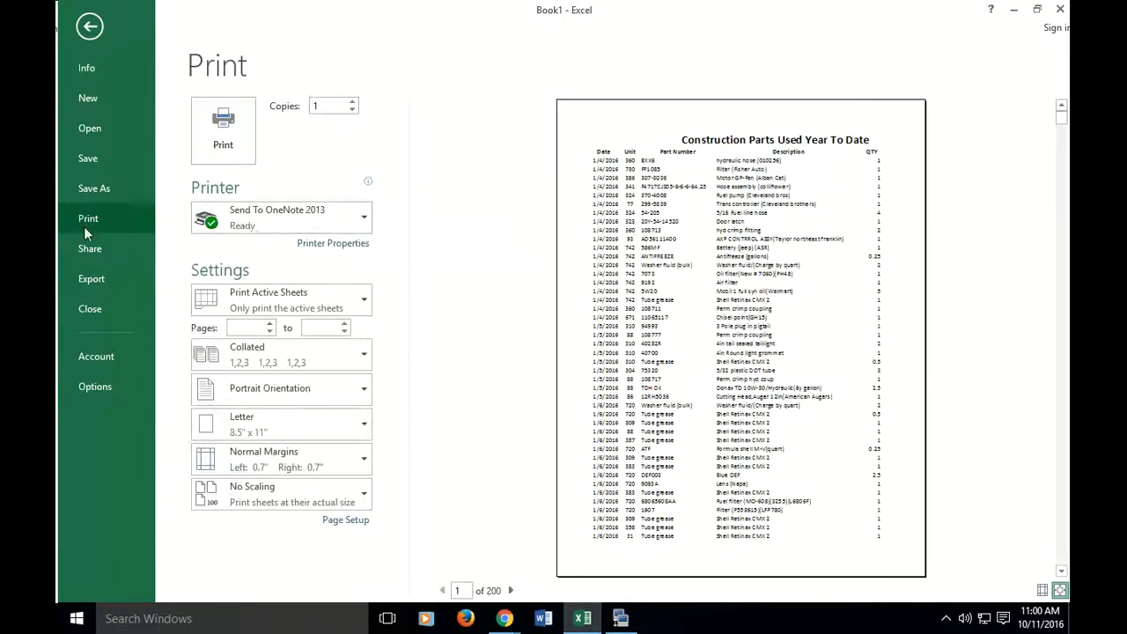
left_click(336, 229)
left_click(271, 322)
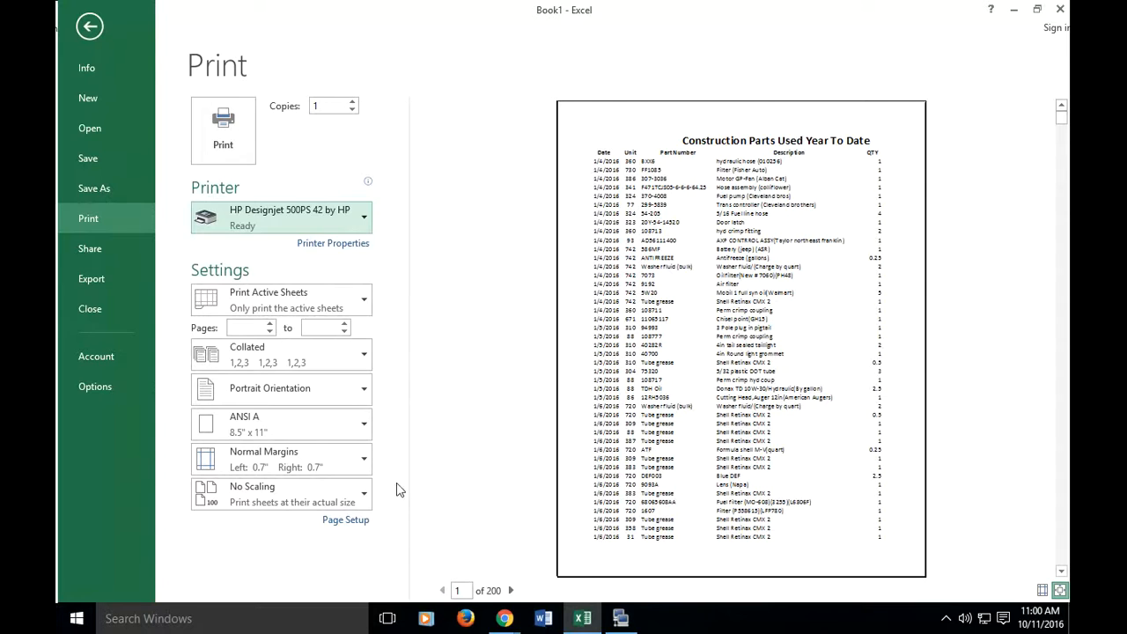
left_click(268, 502)
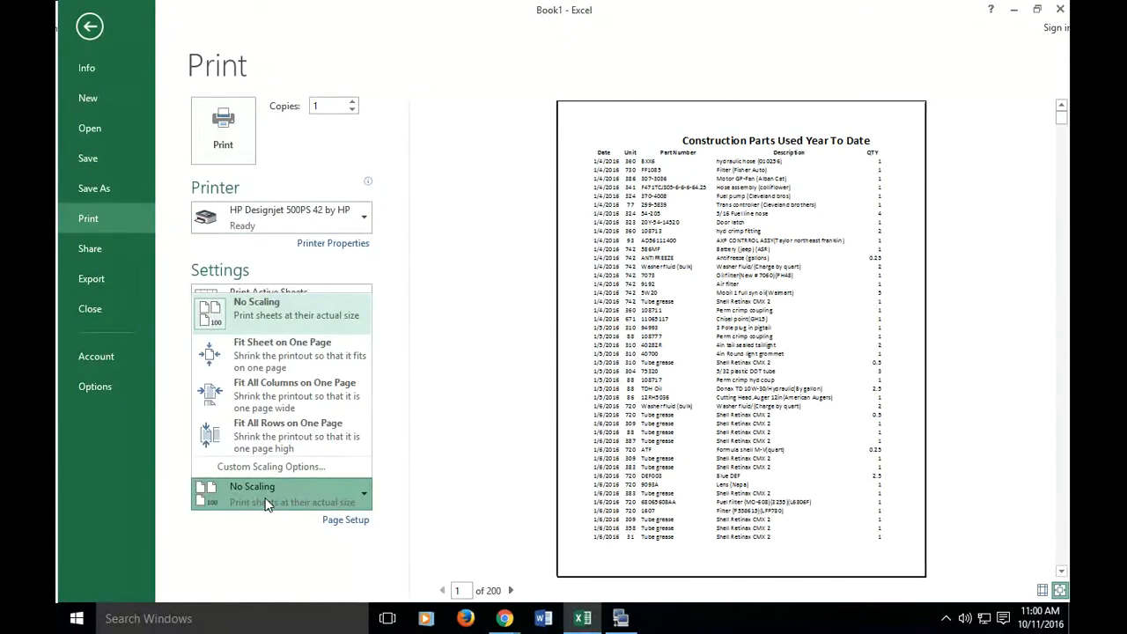
left_click(280, 395)
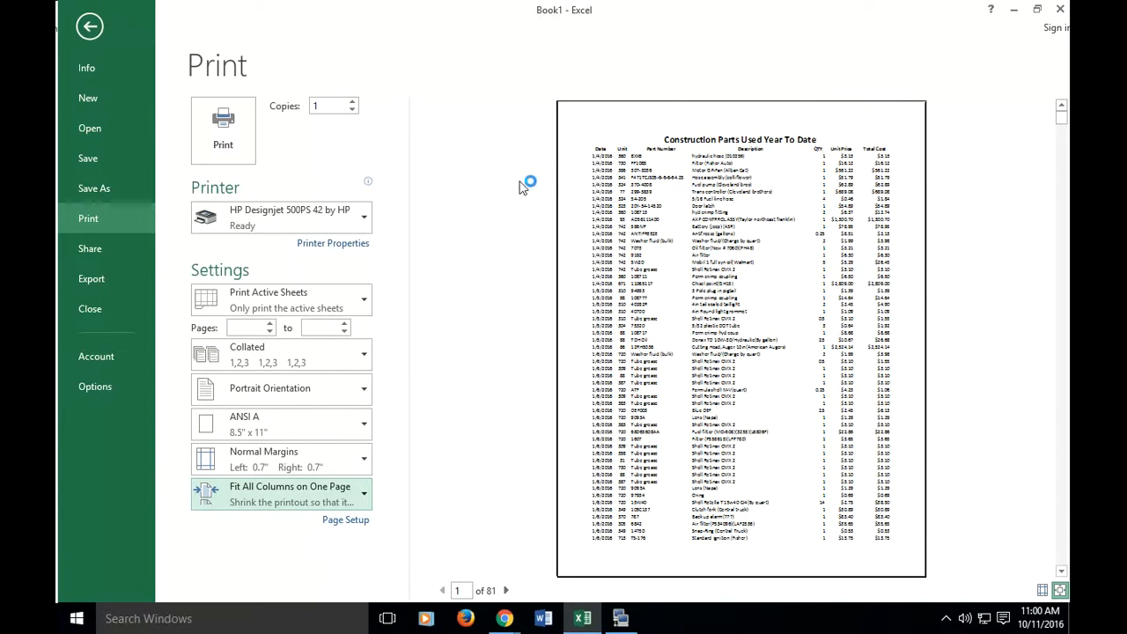
In the page setup, center the printout horizontally and set the footer to Page 1 of ?
left_click(369, 522)
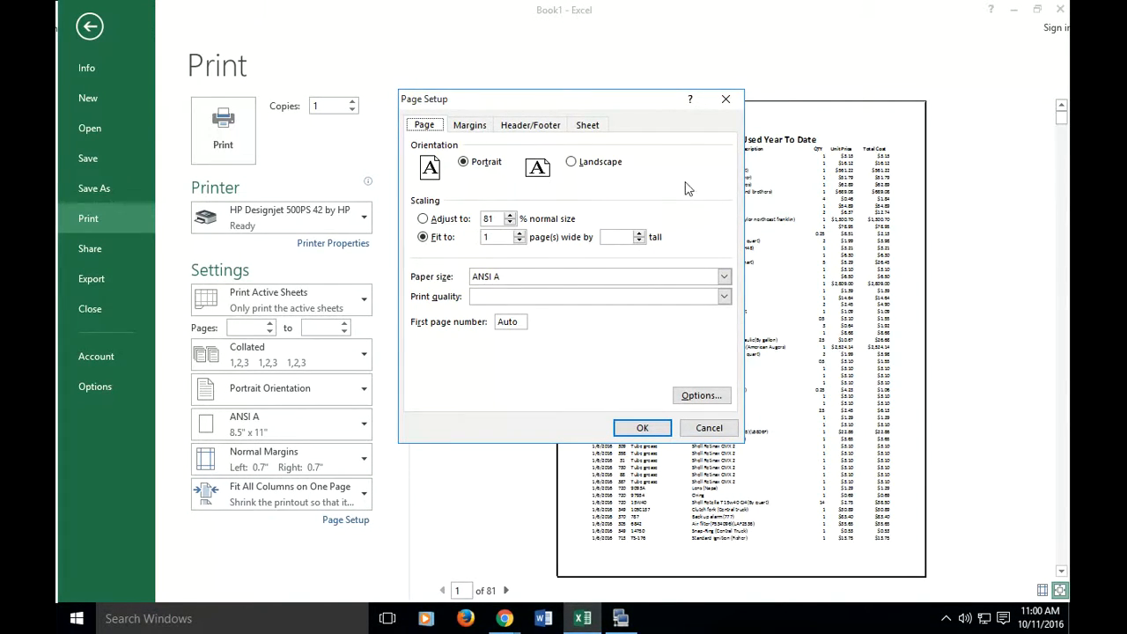
left_click(471, 126)
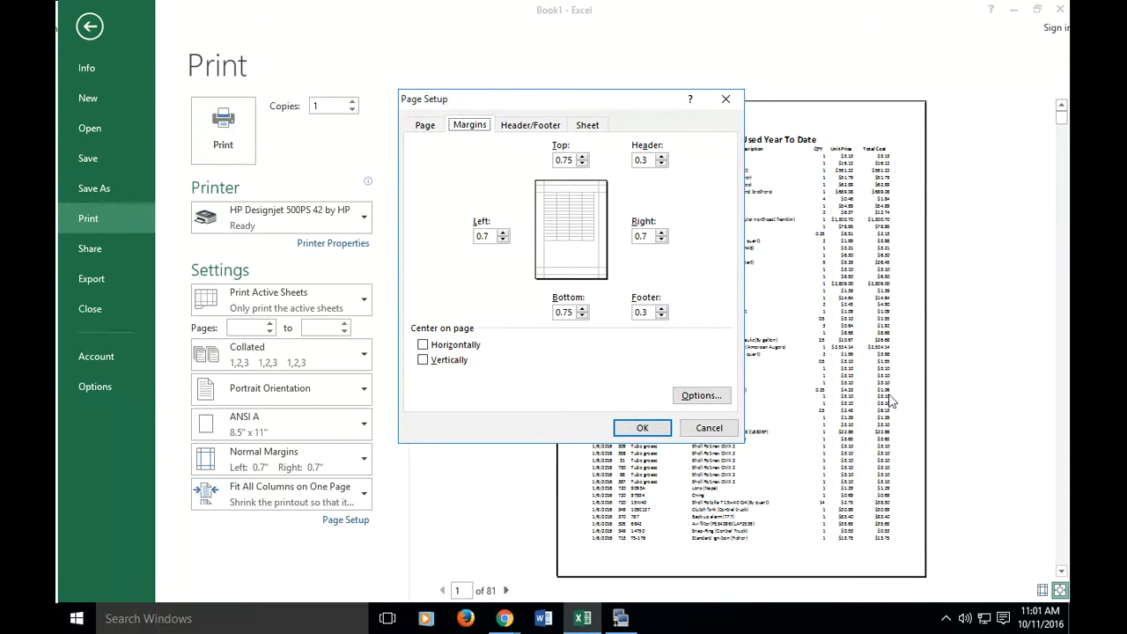
left_click(423, 346)
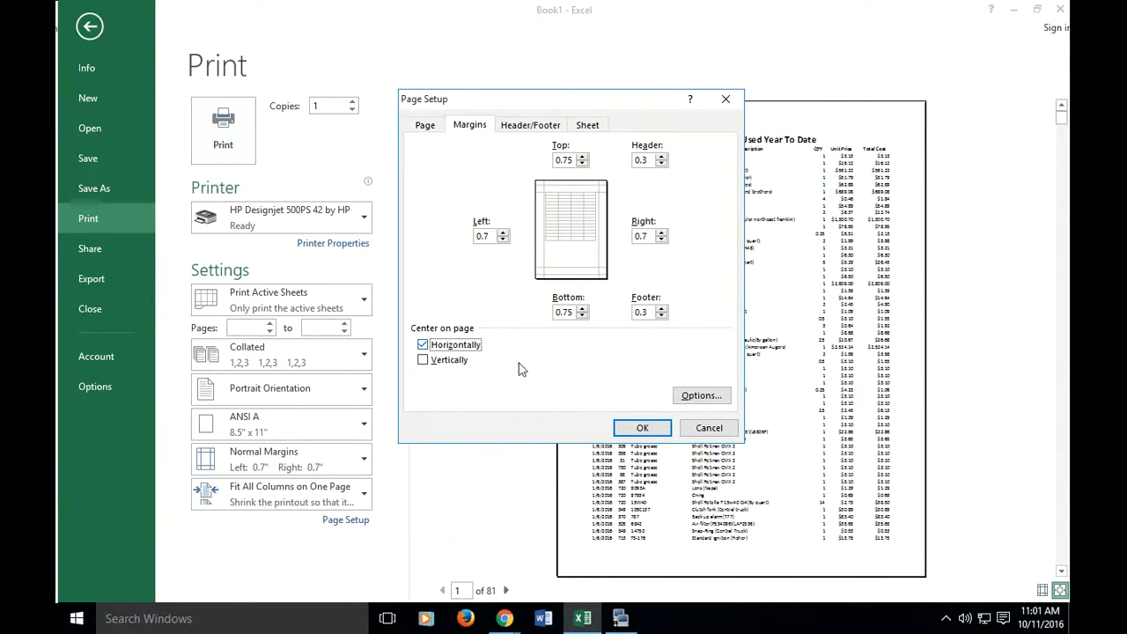
left_click(531, 128)
left_click(466, 267)
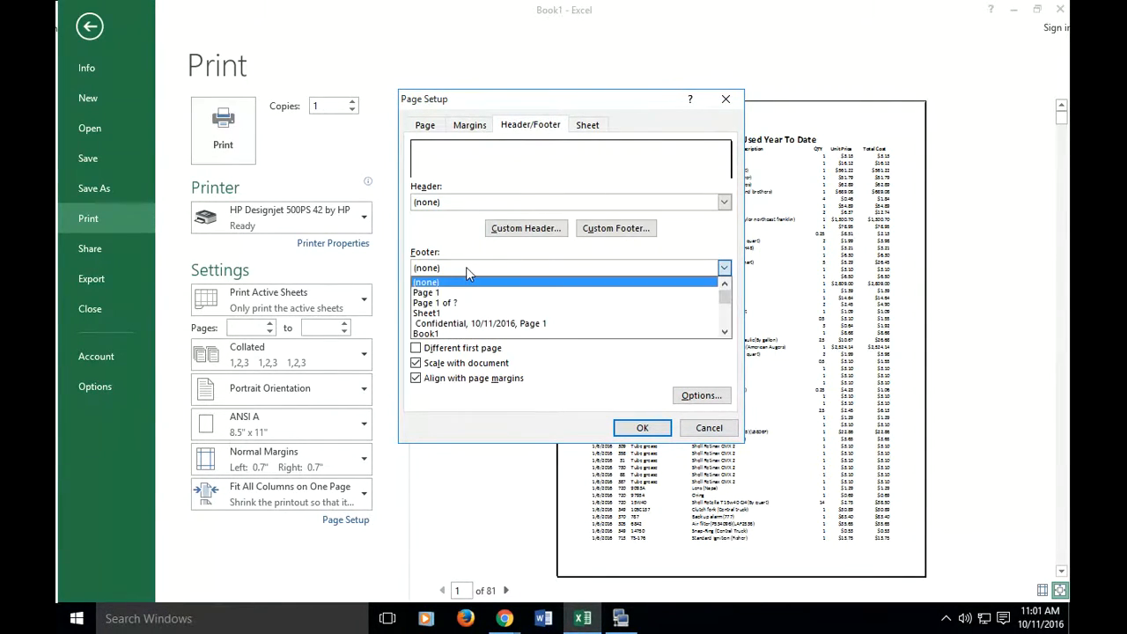
left_click(455, 302)
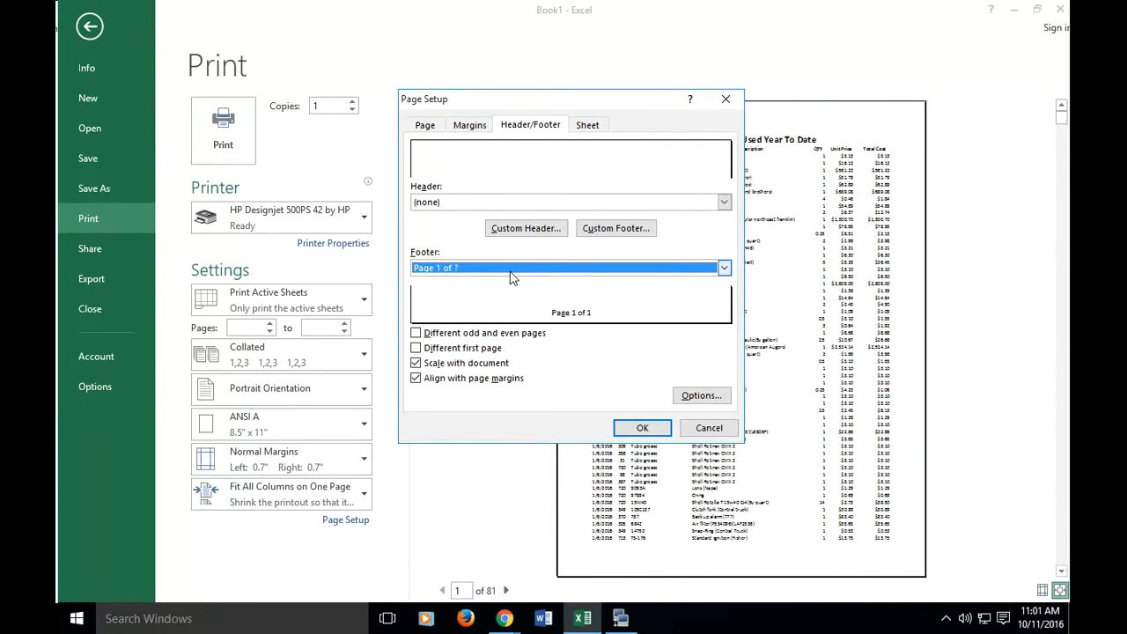
Turn on printed gridlines for the sheet and apply the page setup.
left_click(588, 126)
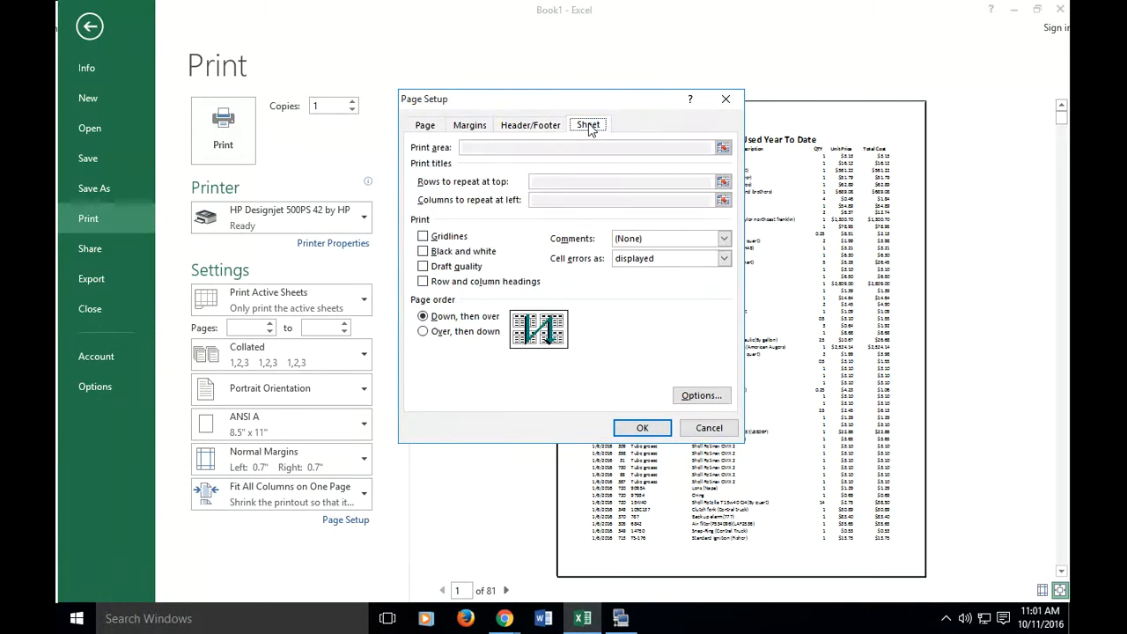
left_click(423, 238)
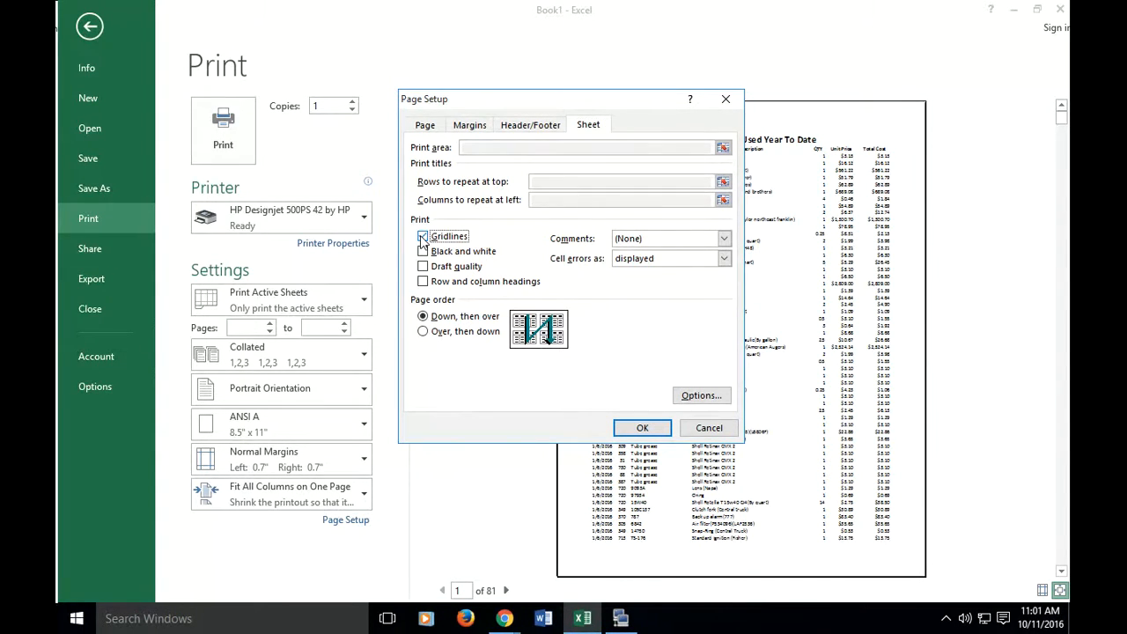
left_click(642, 432)
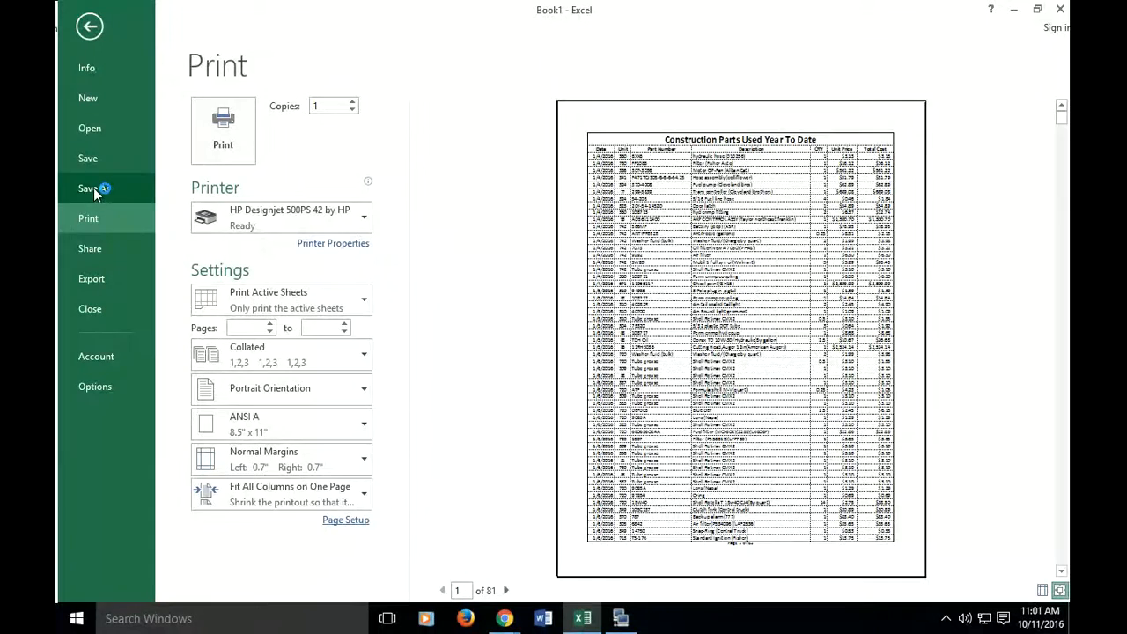
Encrypt the workbook with a password, entering and re-entering the password.
left_click(85, 68)
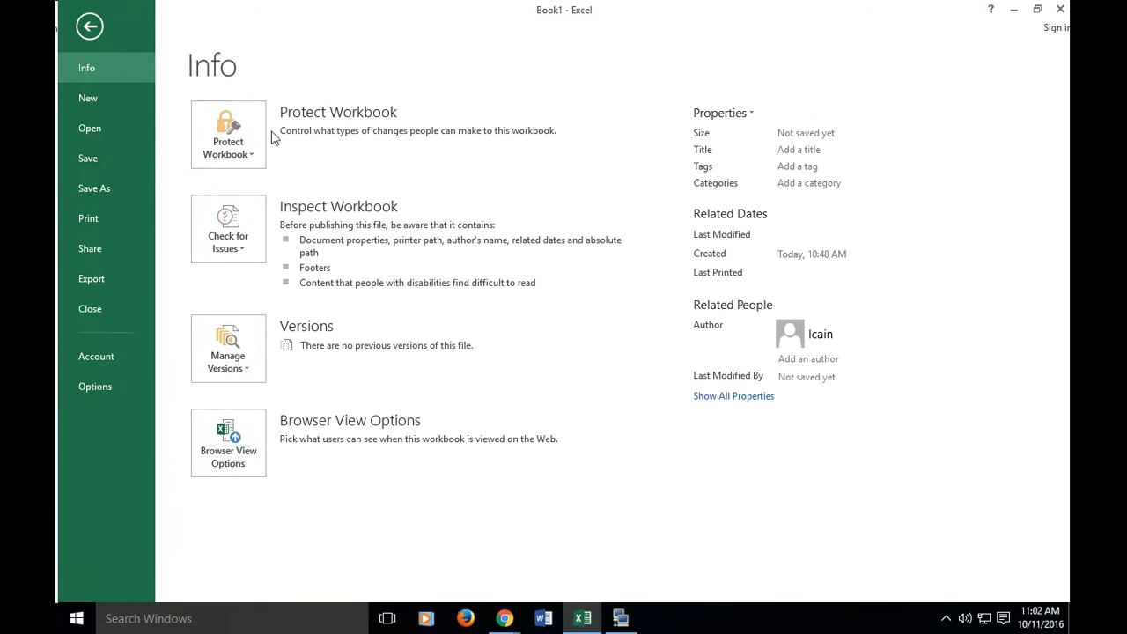
left_click(234, 134)
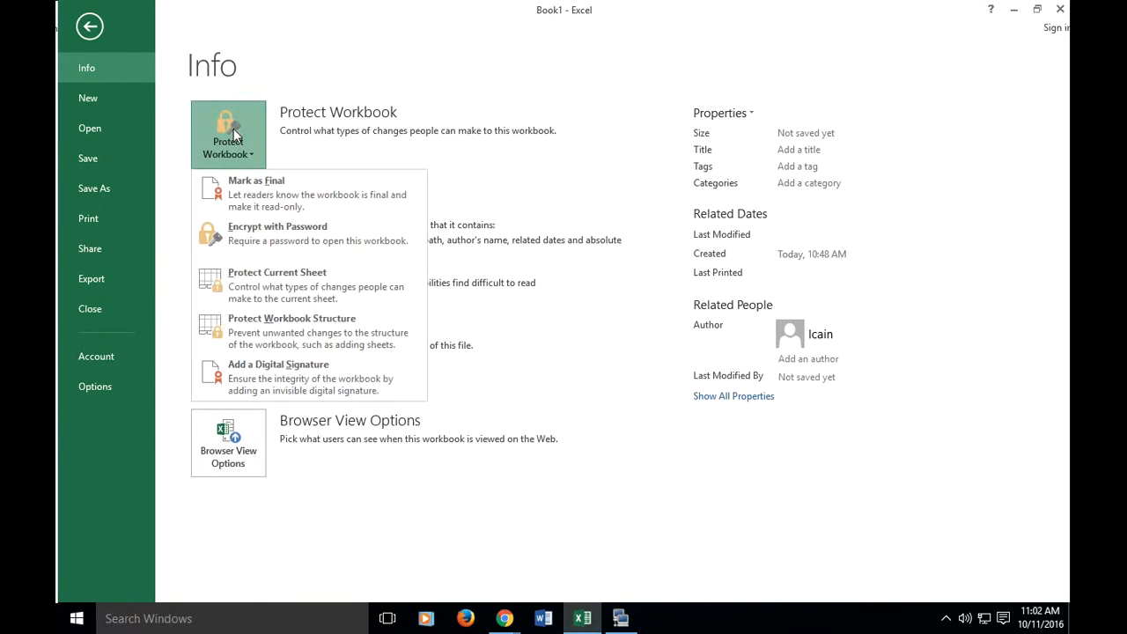
left_click(273, 232)
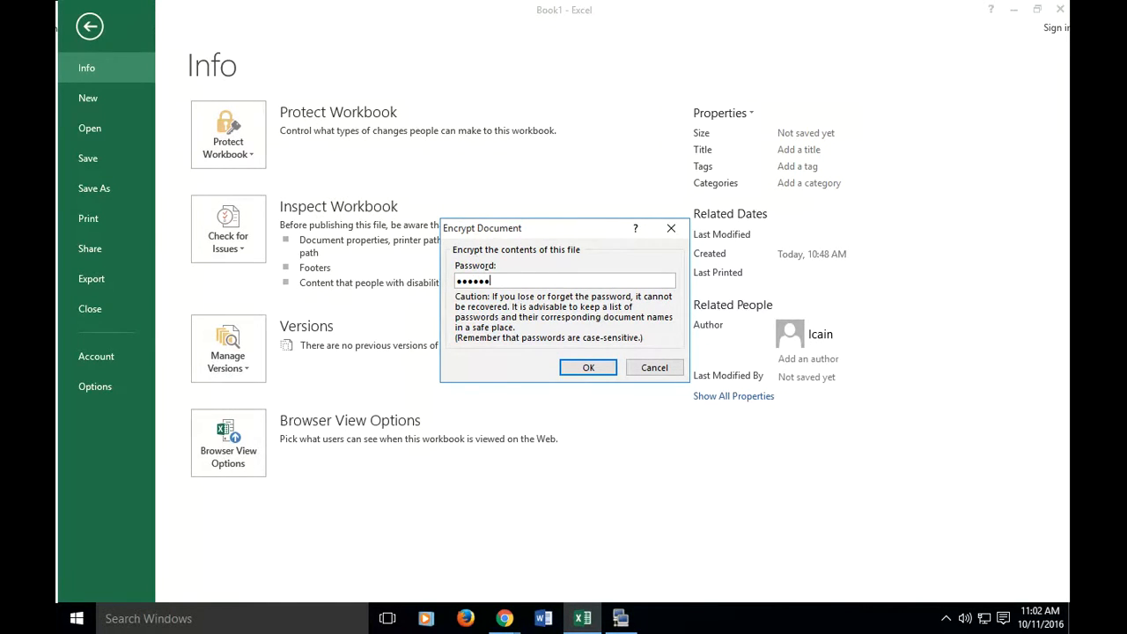
left_click(590, 368)
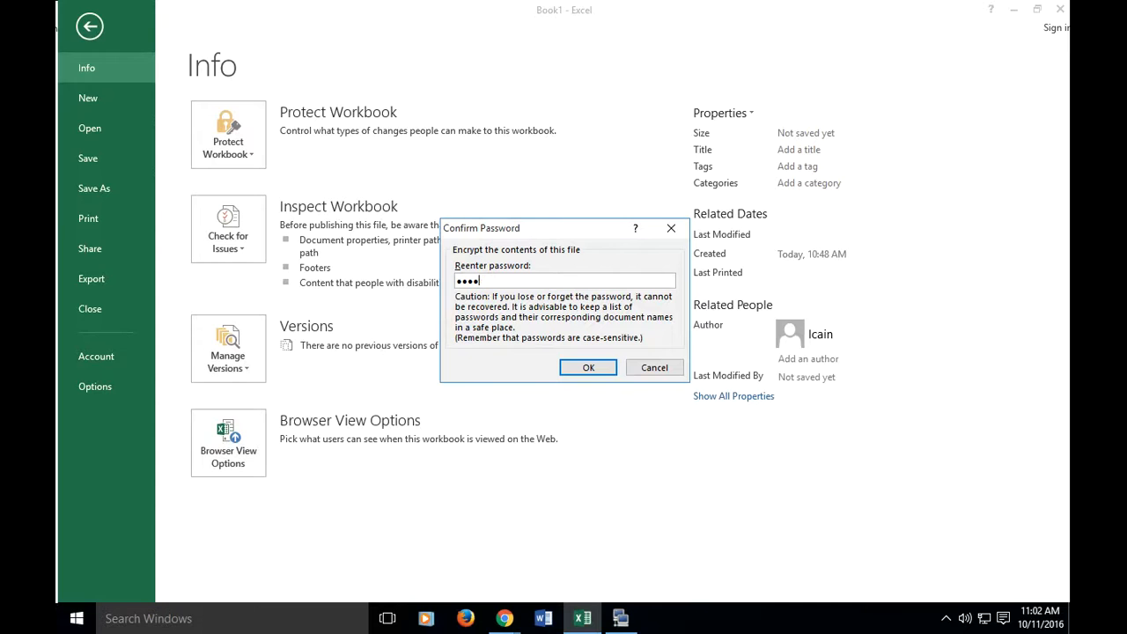
left_click(606, 369)
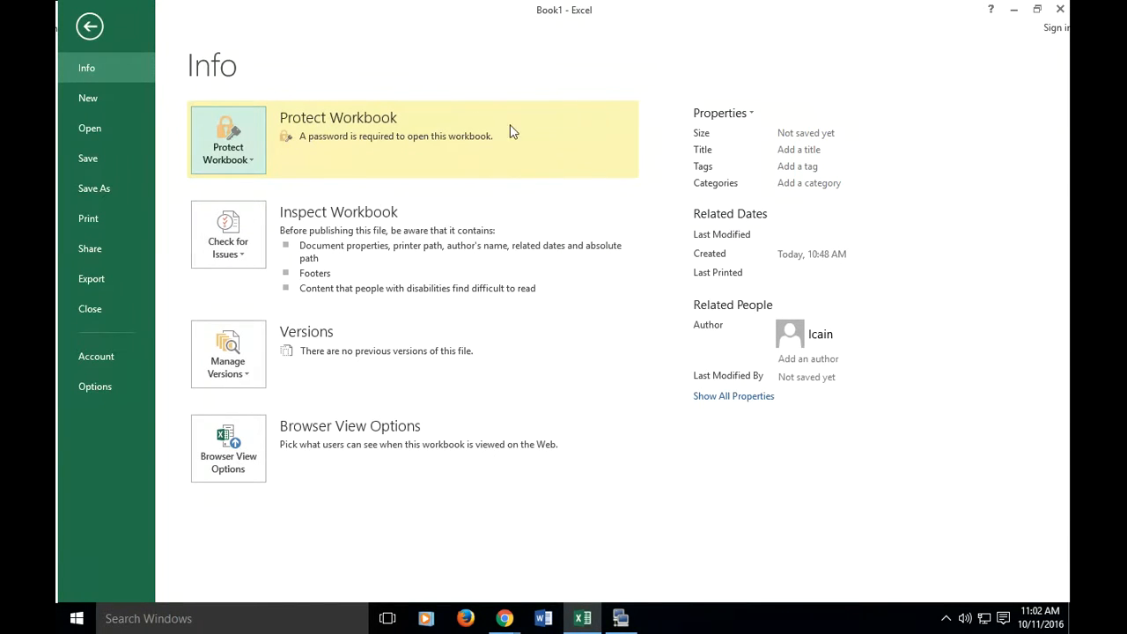
Save the workbook to the Desktop under the file name Report.
left_click(91, 190)
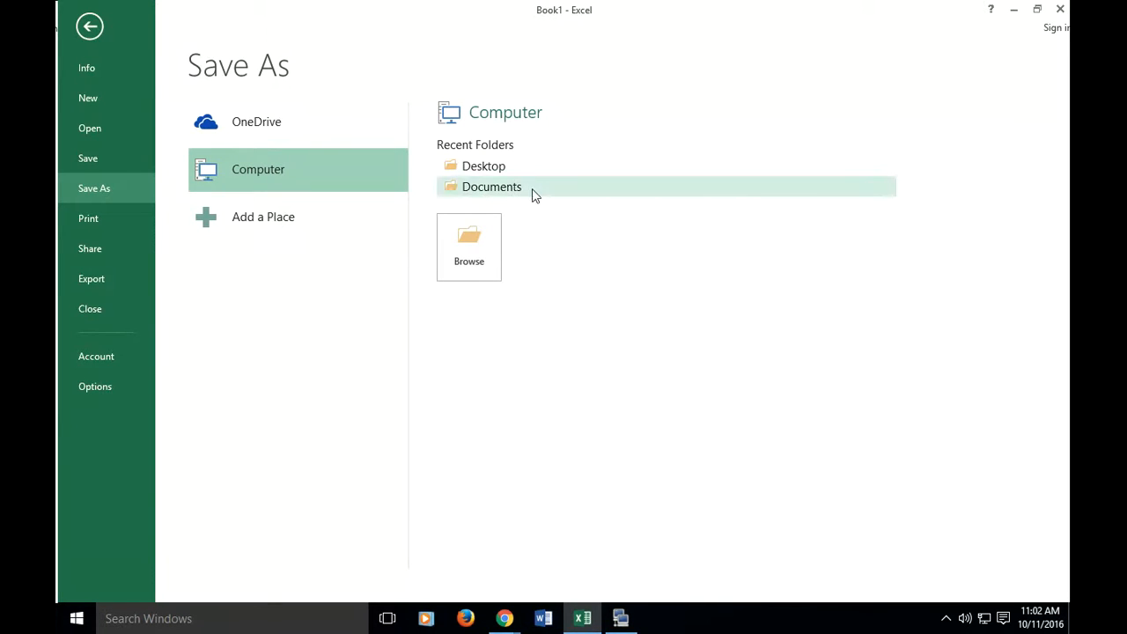
left_click(496, 166)
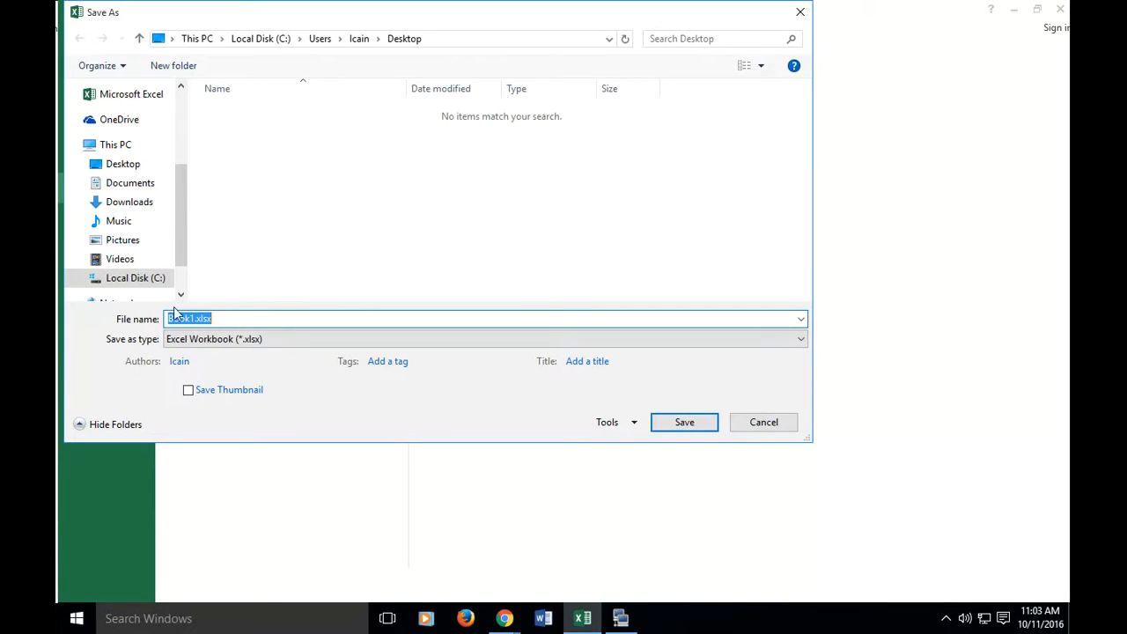
left_click_drag(190, 321, 139, 317)
key("BackSpace")
key("Delete")
type("Report")
left_click(249, 320)
left_click(687, 424)
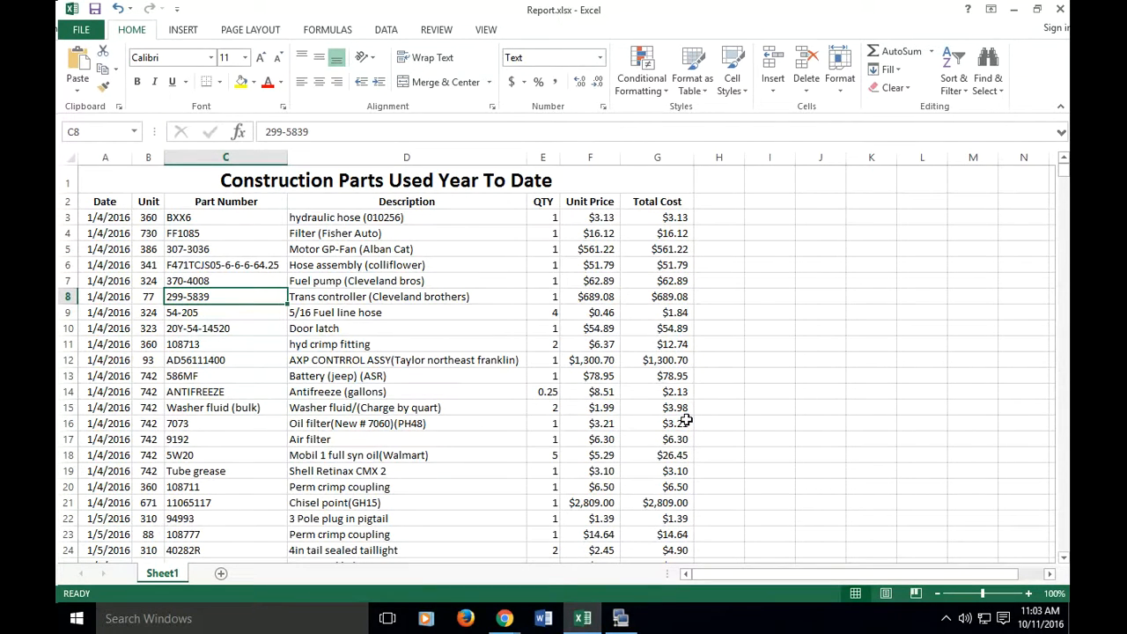
Close the workbook and reopen Report.xlsx from the desktop, entering the file password.
left_click(1062, 9)
left_click(985, 12)
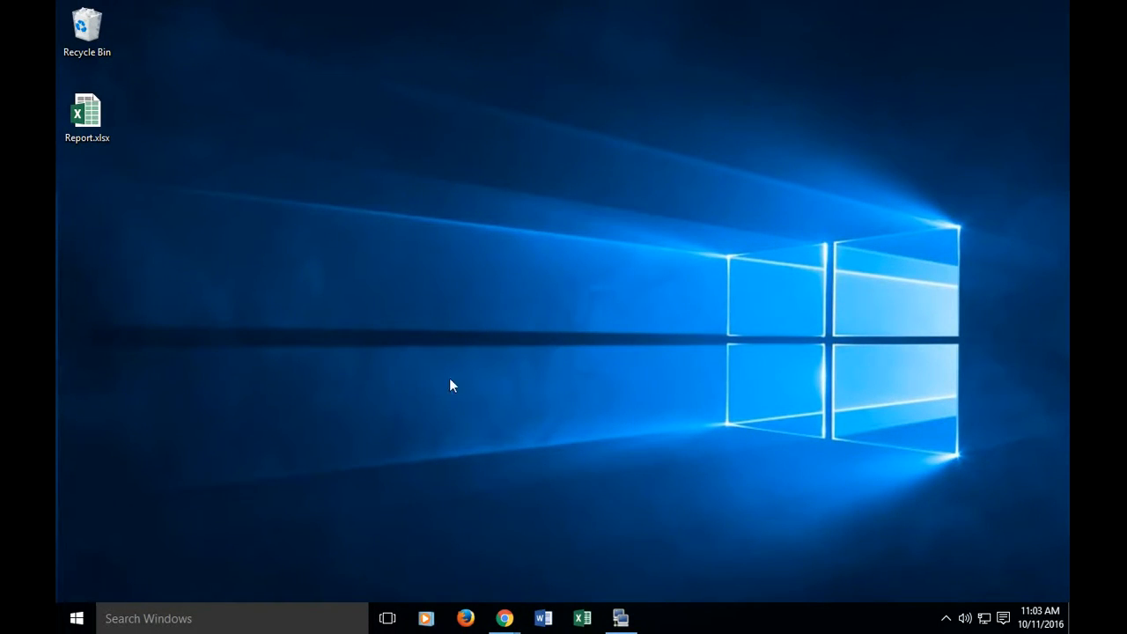
double_click(77, 116)
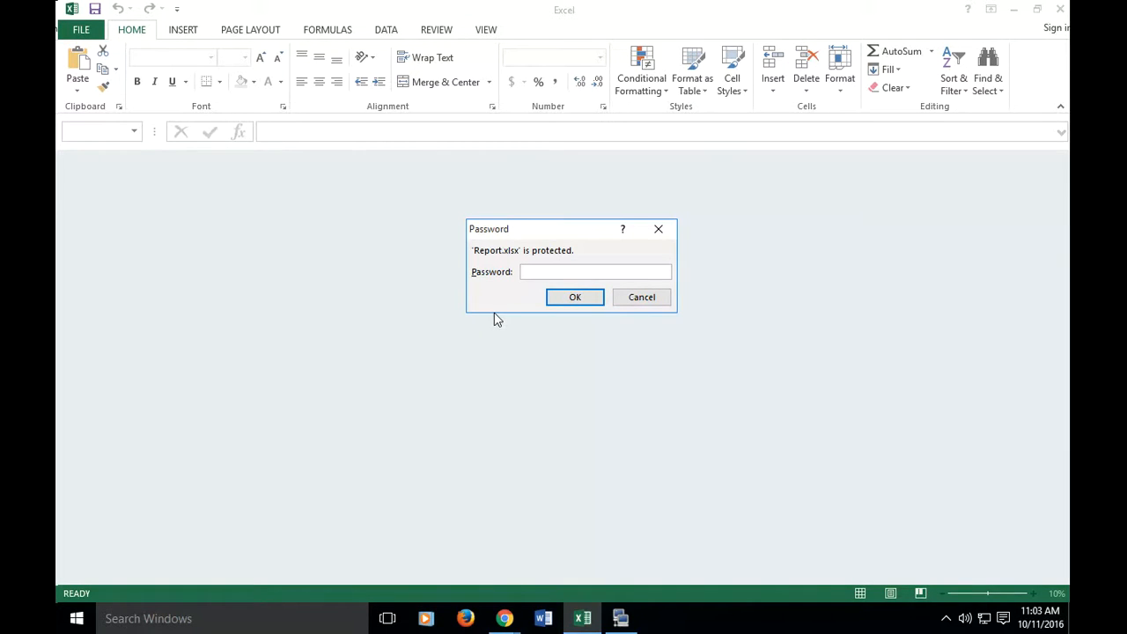
type("••••••")
left_click(570, 299)
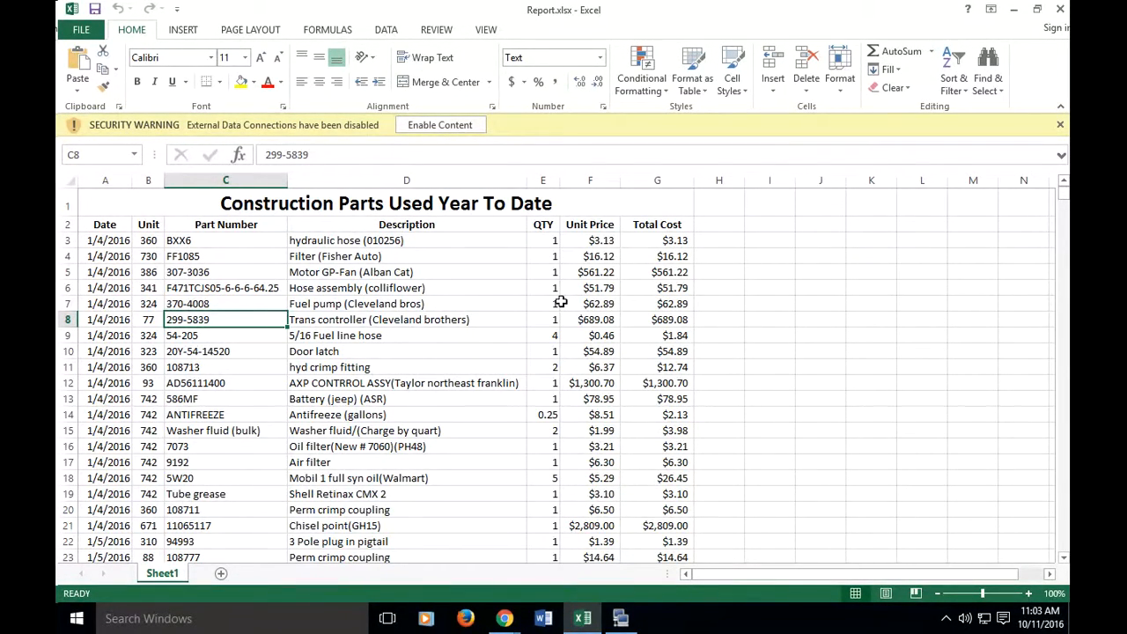
Enable the external data connections and refresh the imported table from cell D8.
left_click(455, 128)
left_click(430, 128)
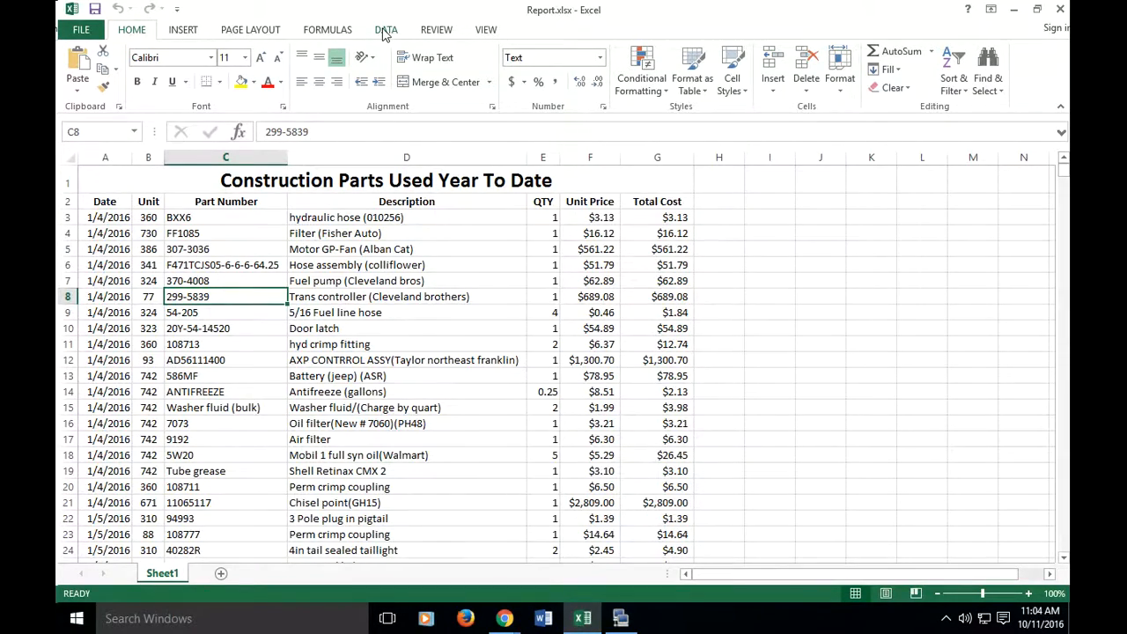
left_click(334, 297)
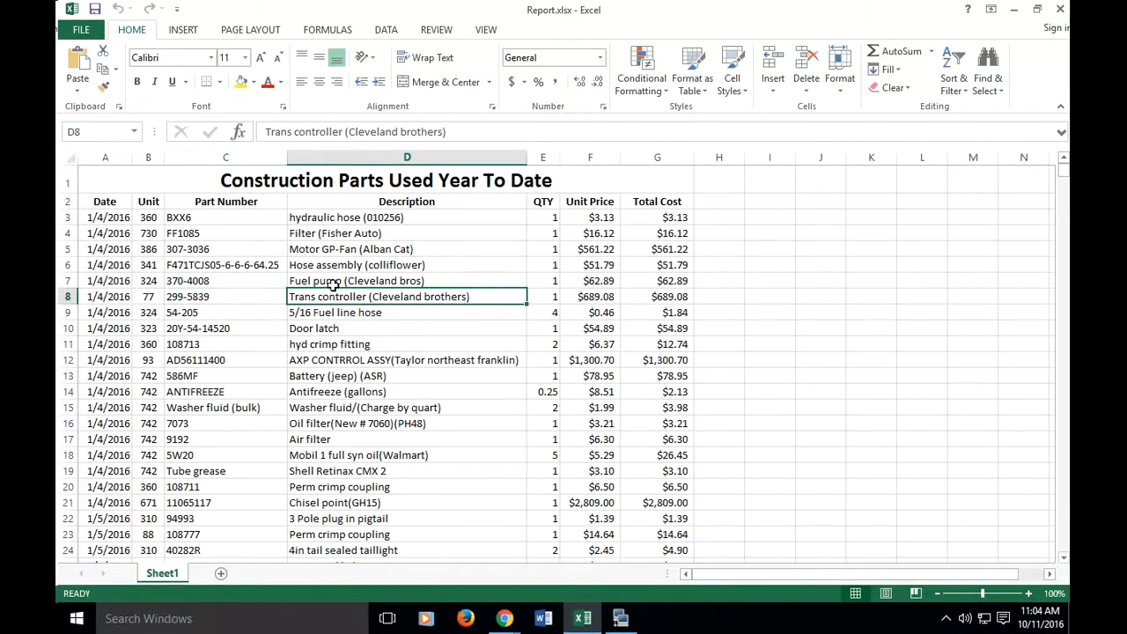
right_click(335, 298)
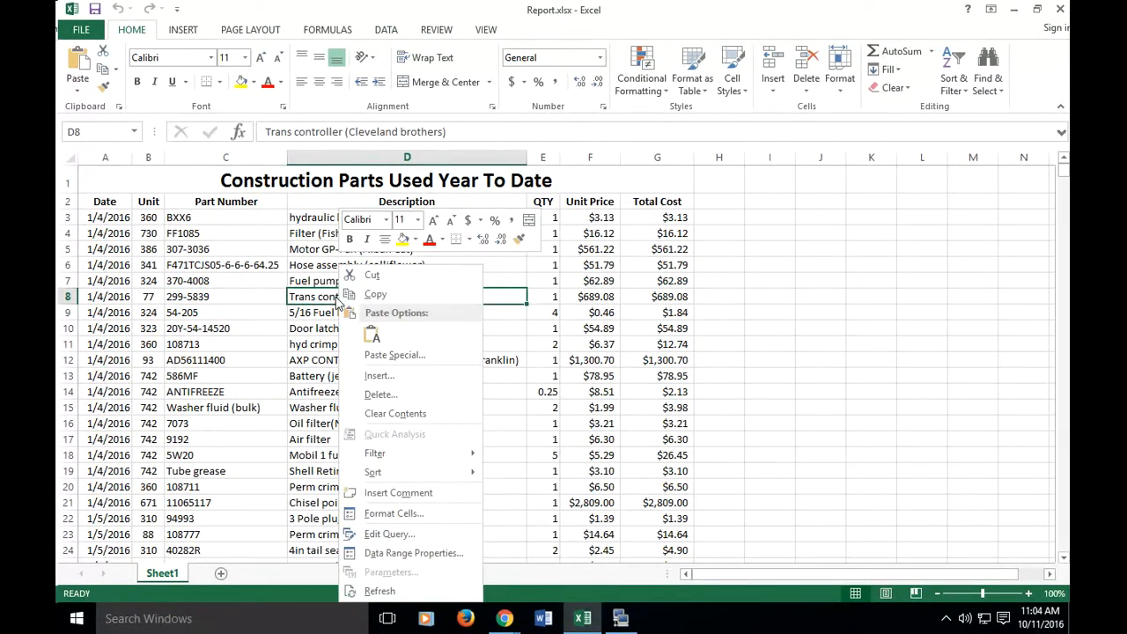
left_click(393, 591)
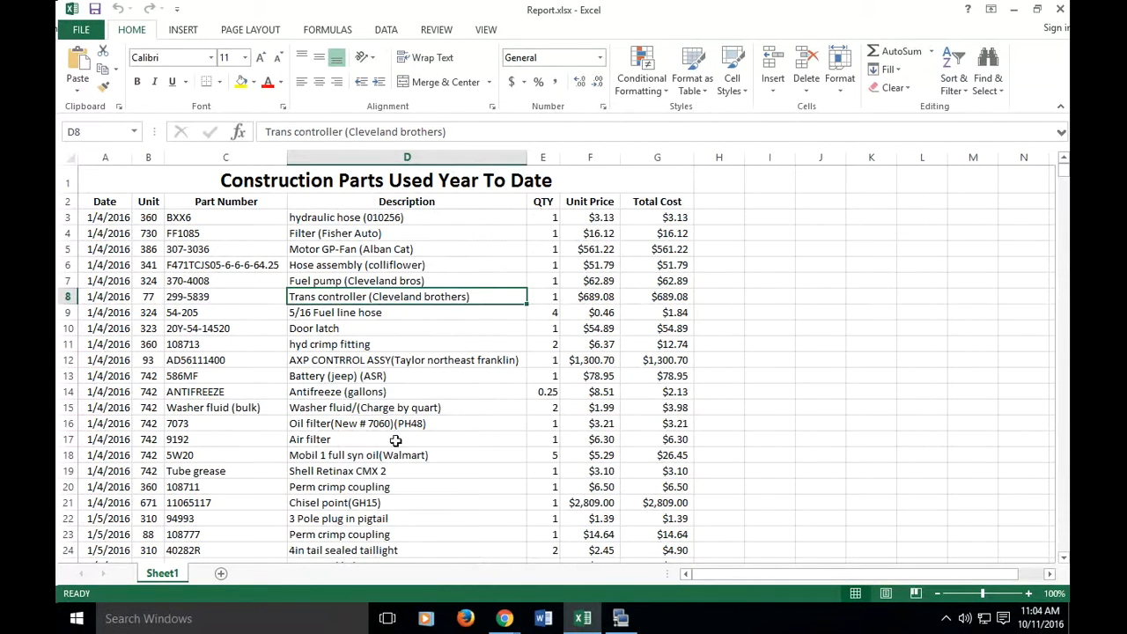
Open the properties of the workbook's web query connection and review its definition and refresh settings.
left_click(386, 30)
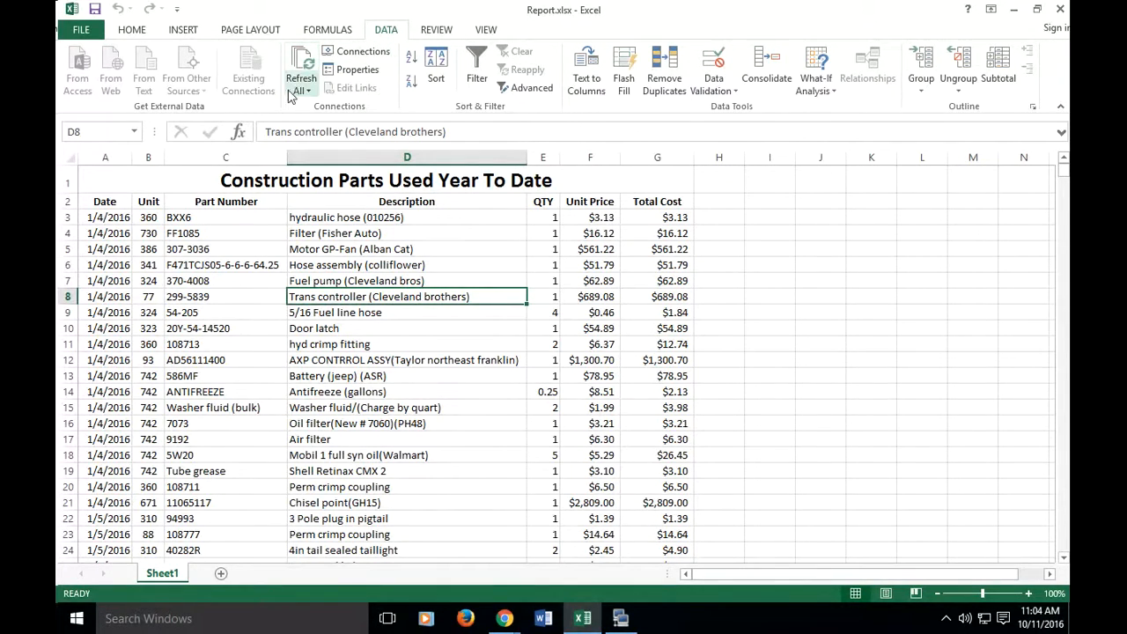
left_click(351, 56)
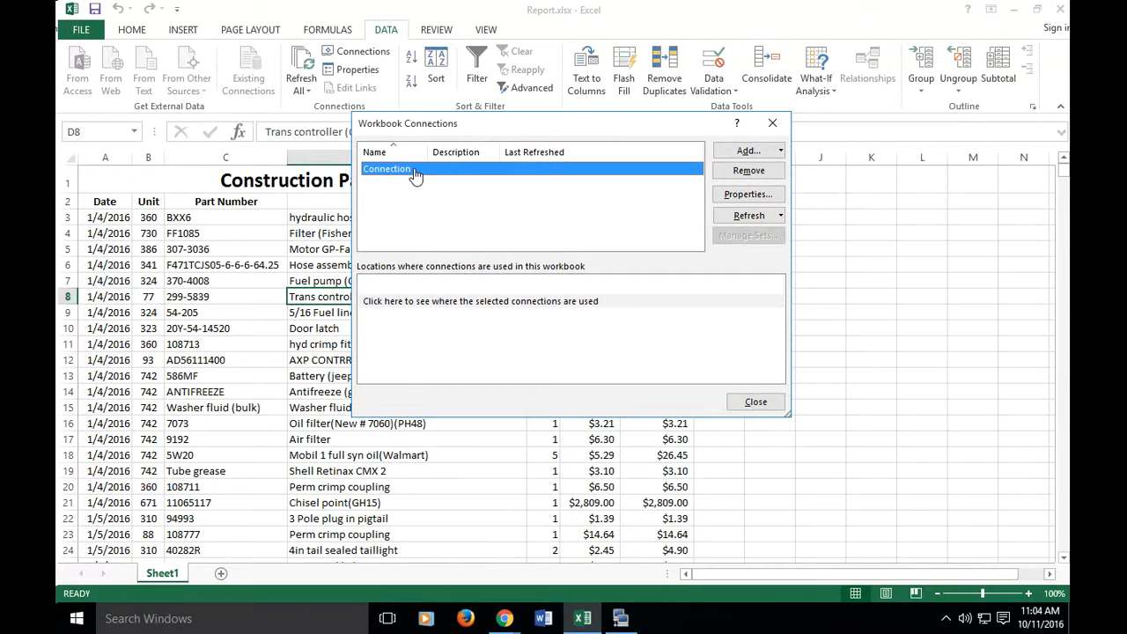
left_click(747, 194)
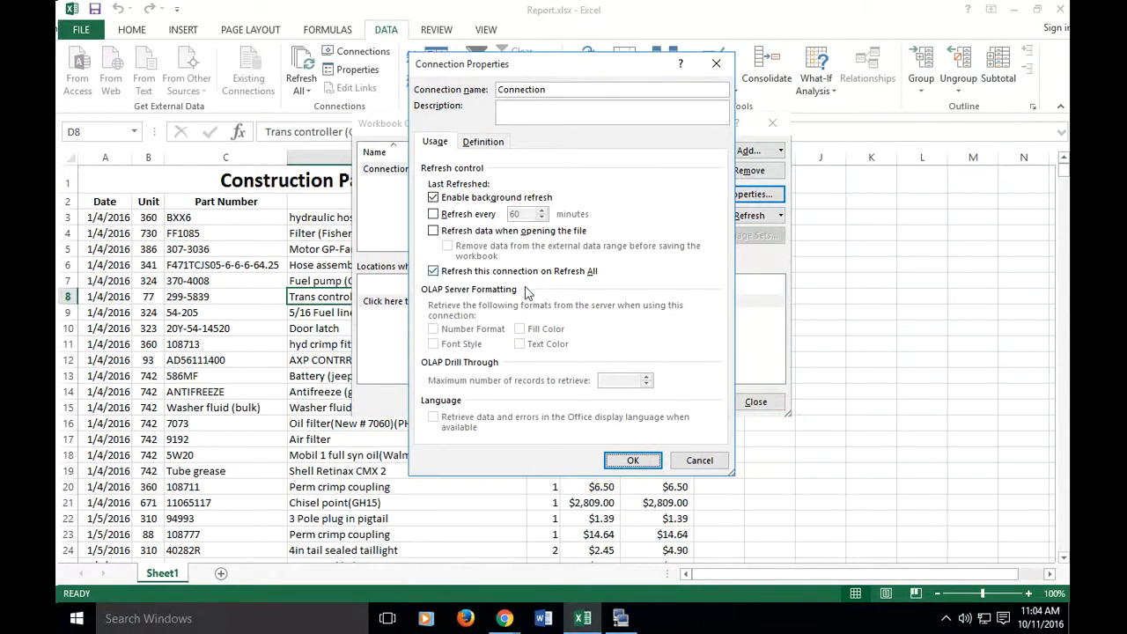
left_click(491, 142)
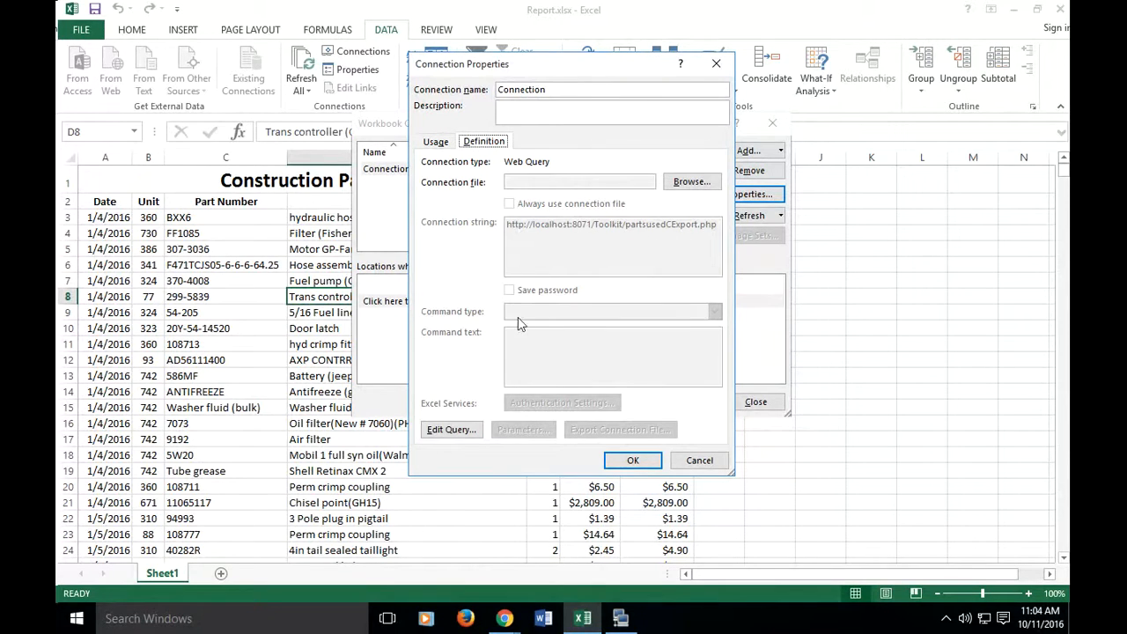
left_click(438, 143)
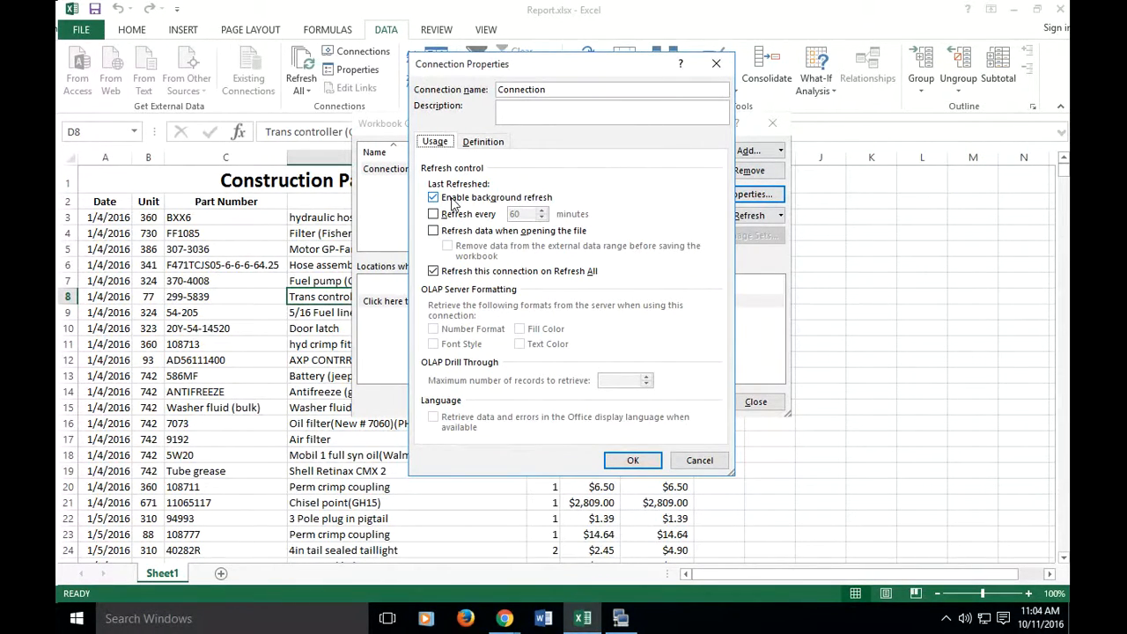
Try the connection's timed refresh option and its minutes interval, and switch it off again.
left_click(434, 215)
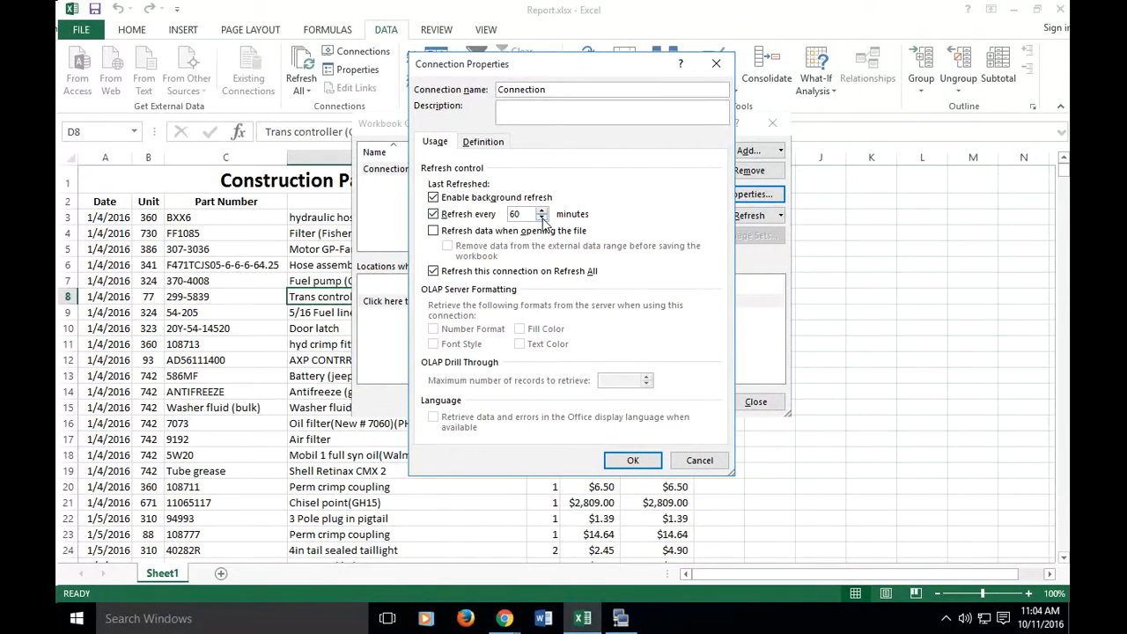
left_click(542, 210)
left_click_drag(519, 214, 502, 215)
left_click(434, 214)
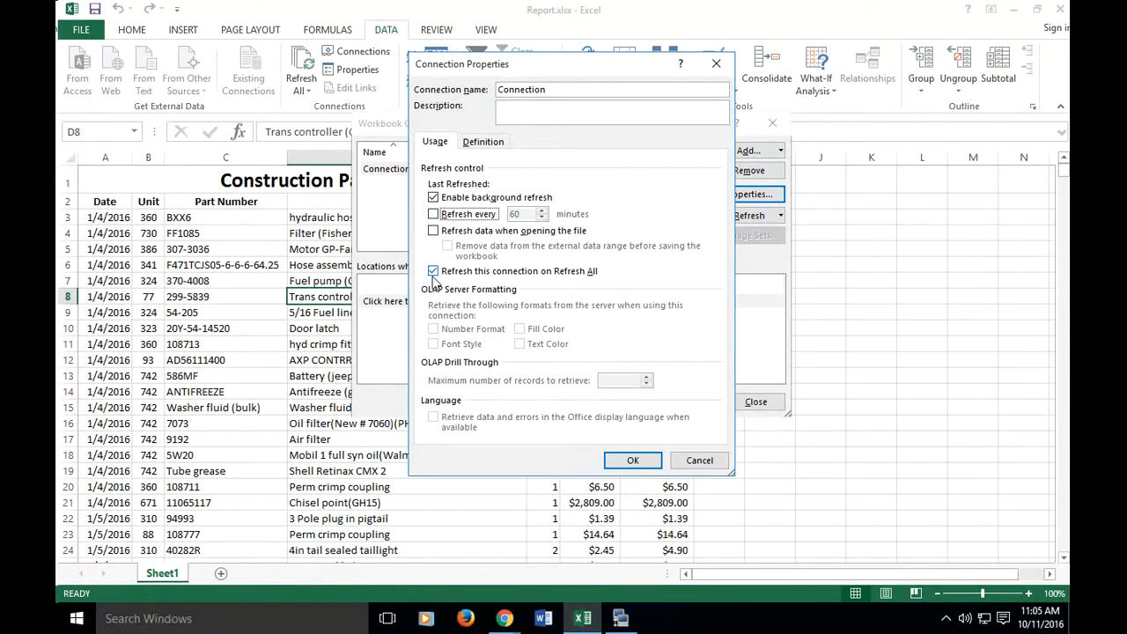
Set the connection to refresh its data when opening the file and close the connection dialogs.
left_click(432, 233)
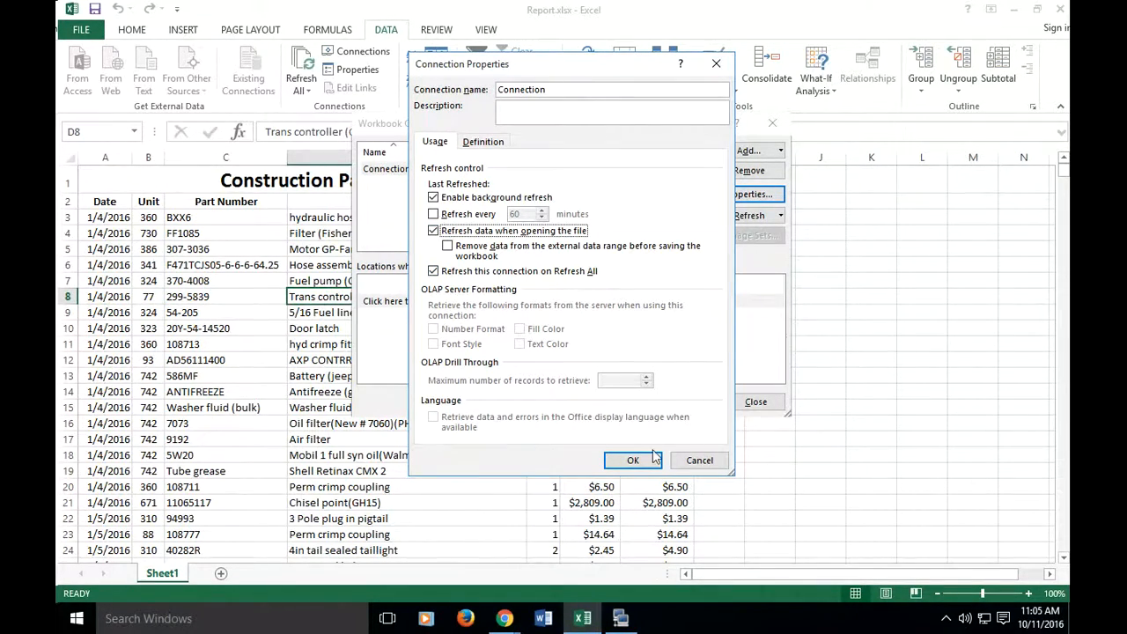
left_click(633, 460)
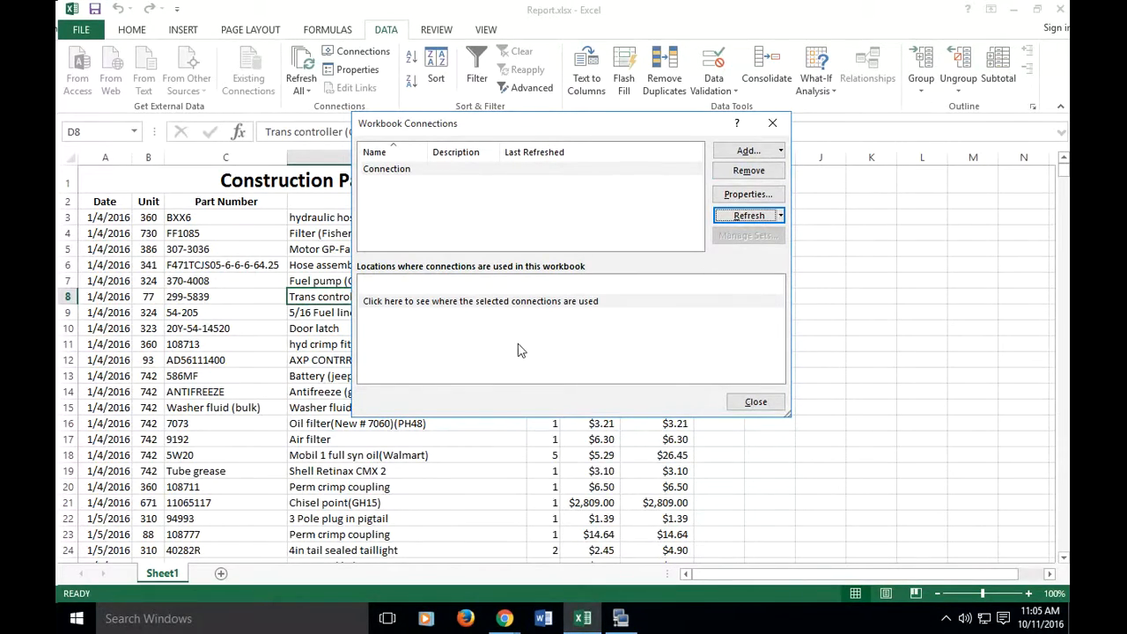
left_click(756, 402)
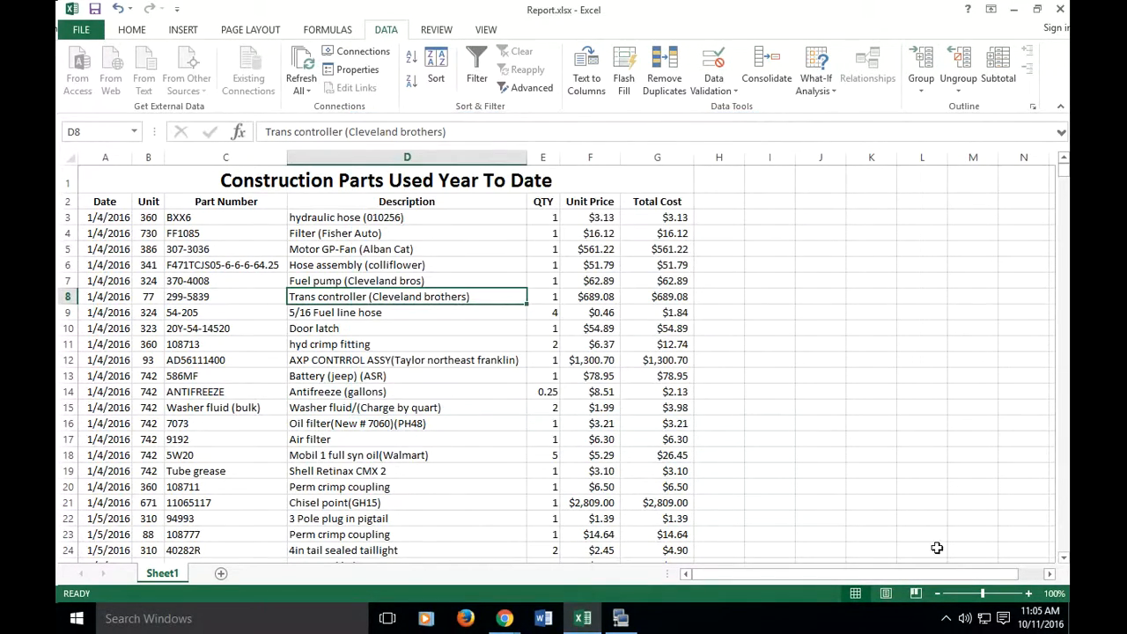
Select cell C7 and close the Report.xlsx workbook.
left_click(177, 279)
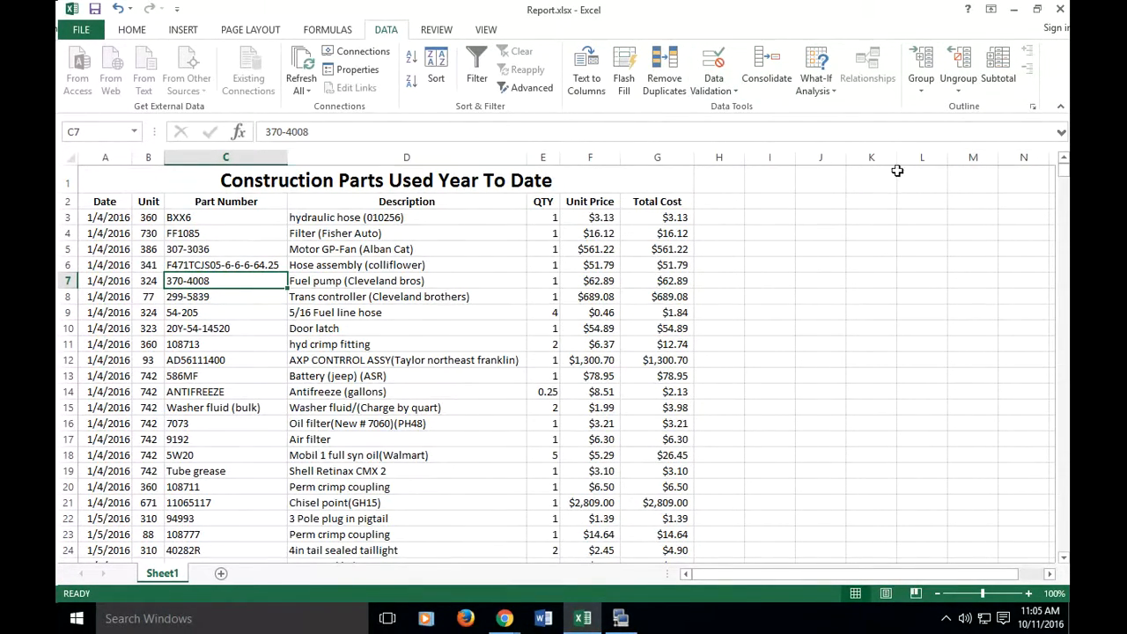
left_click(1061, 11)
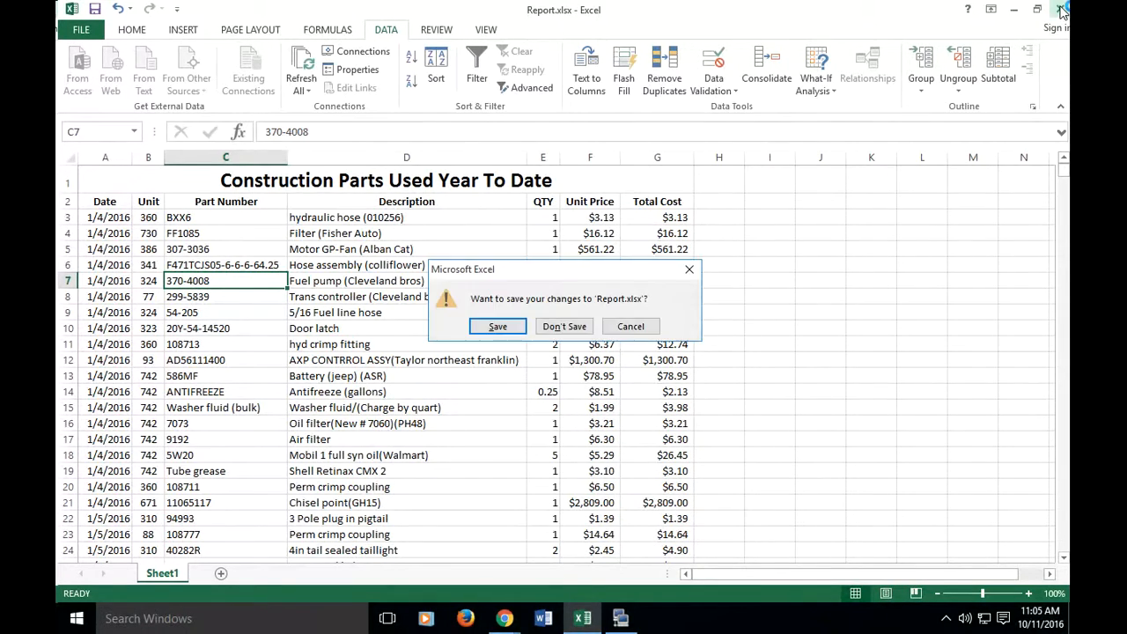